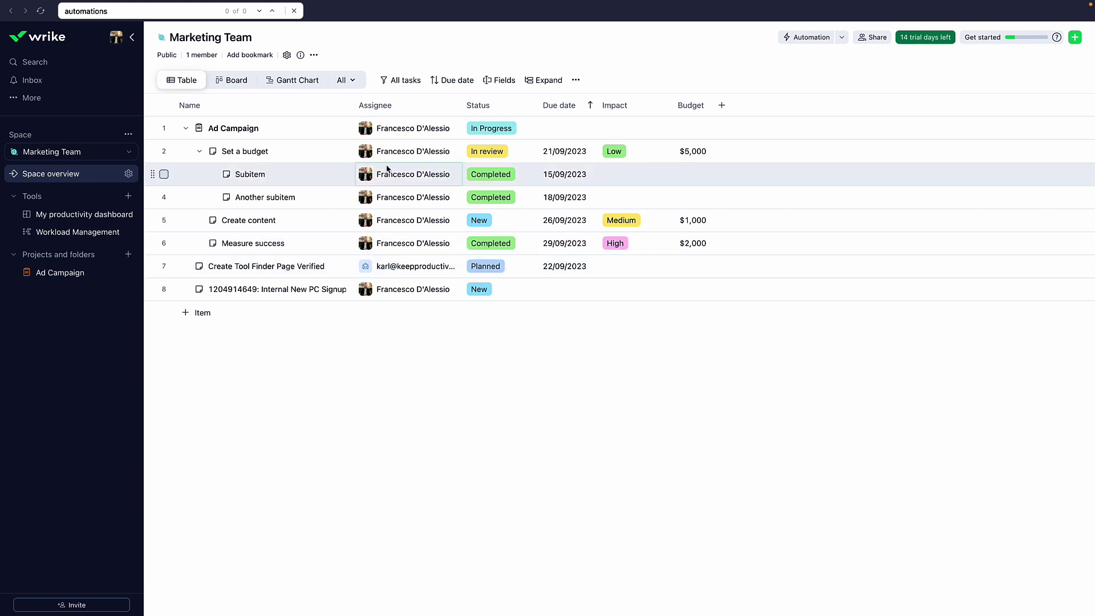
Close the browser's find bar to leave only the Ad Campaign task table visible
click(293, 14)
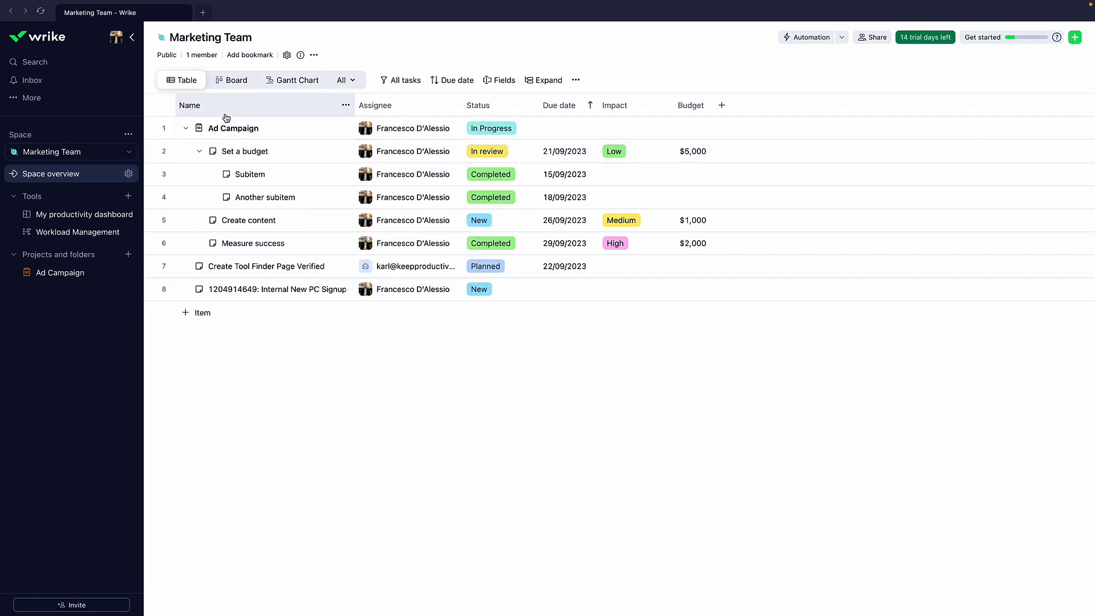
Add a Duration column and set the Internal New PC Signup task's duration to 1d
click(722, 105)
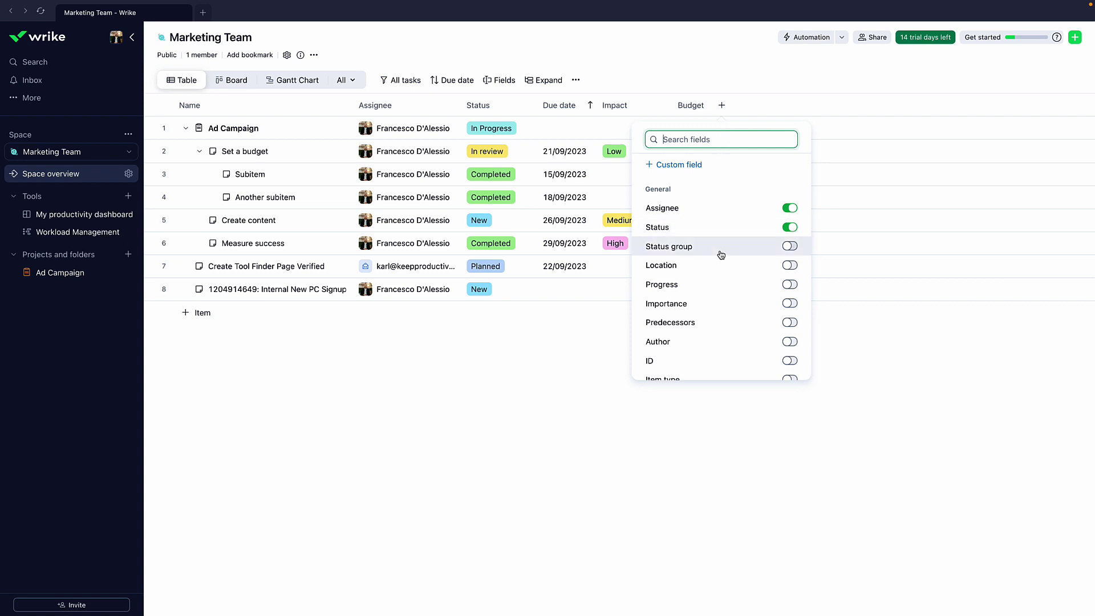
scroll(721, 252, down, 5)
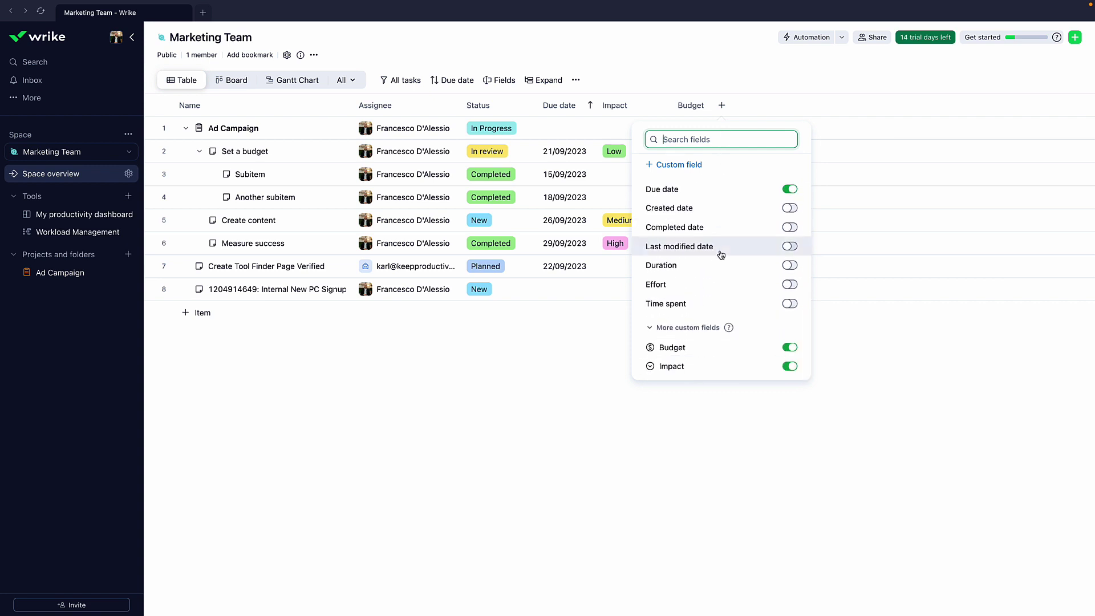
click(790, 265)
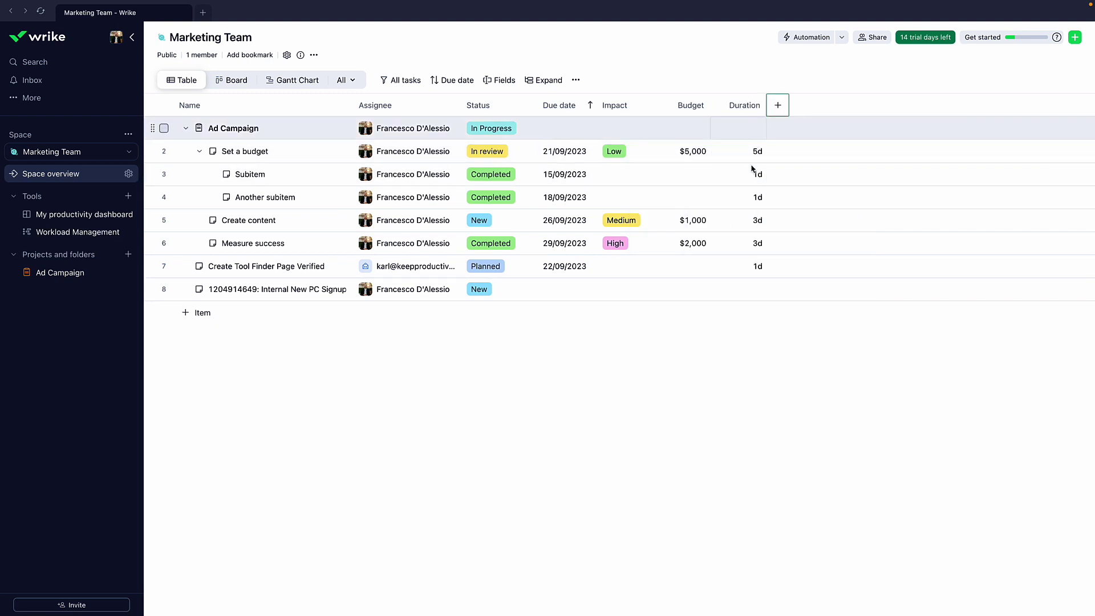
click(753, 289)
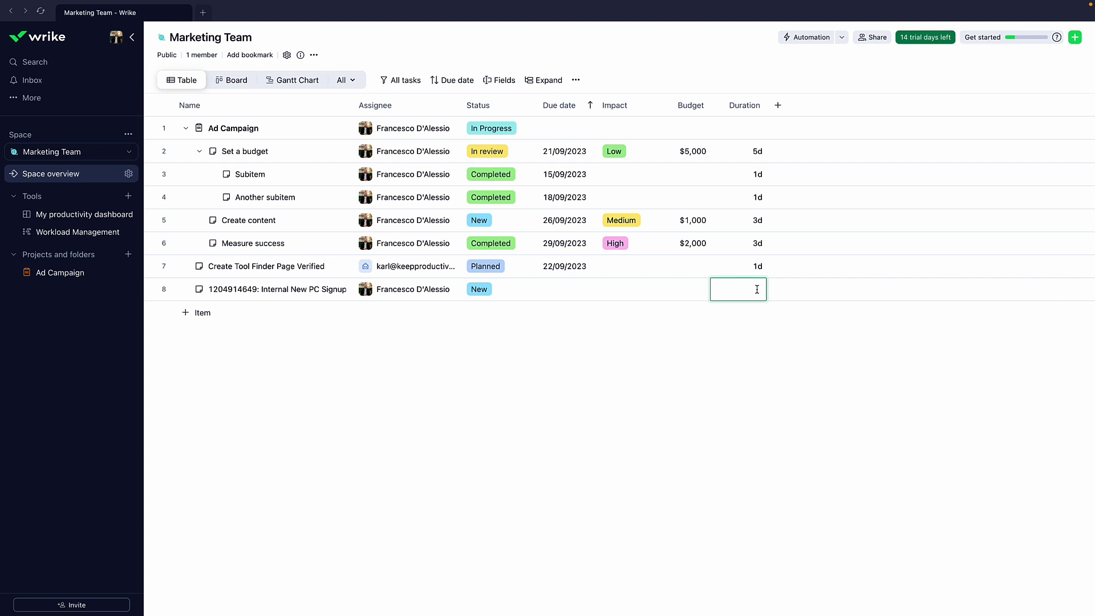
text(1d)
key(Return)
click(449, 80)
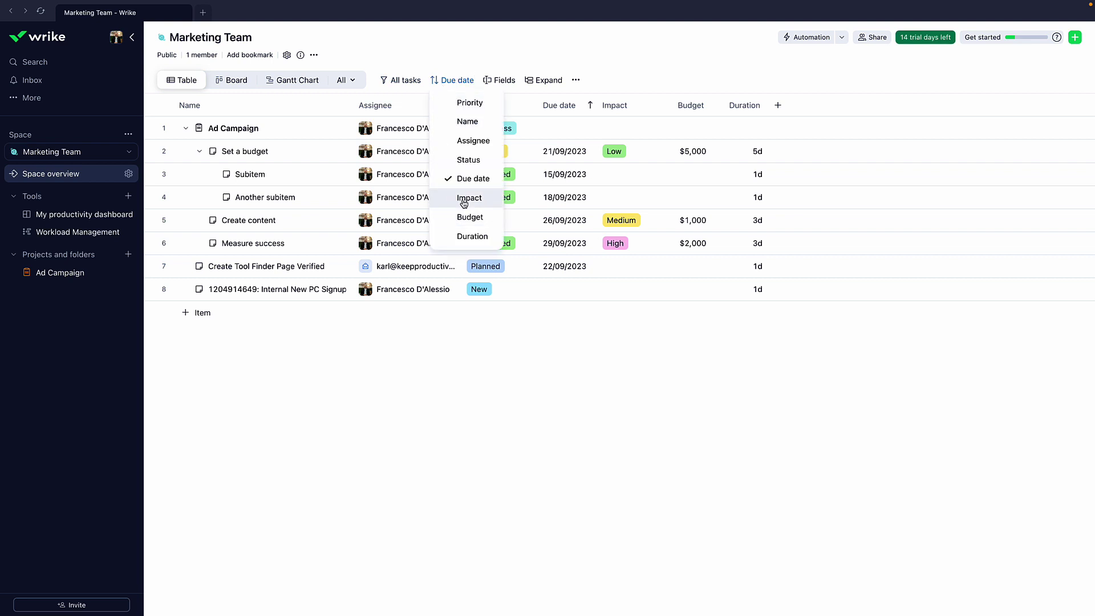
click(502, 80)
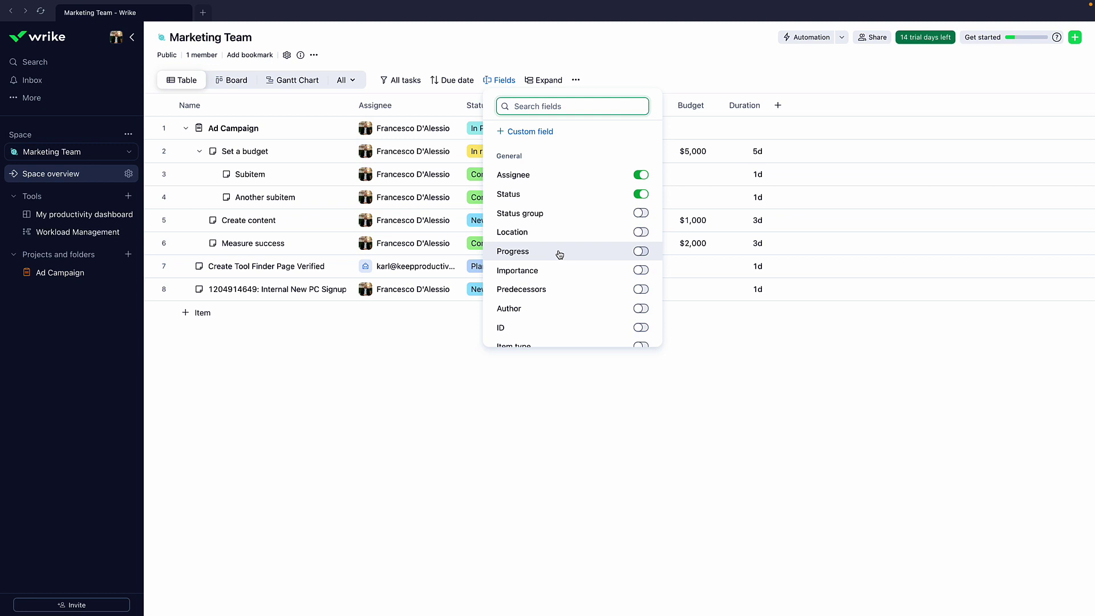
scroll(558, 268, down, 5)
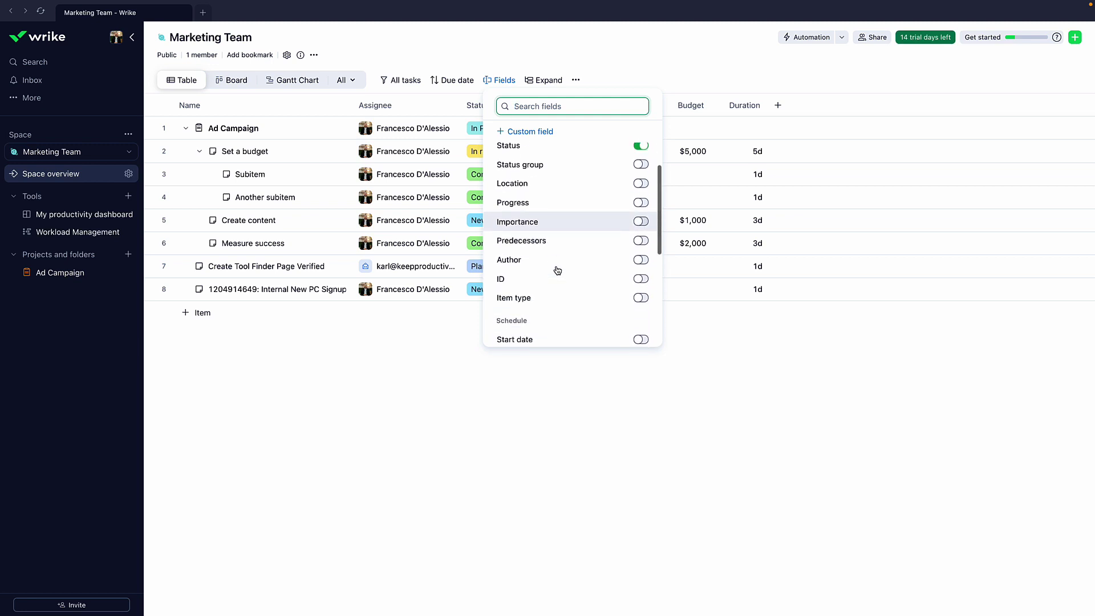
scroll(558, 268, down, 5)
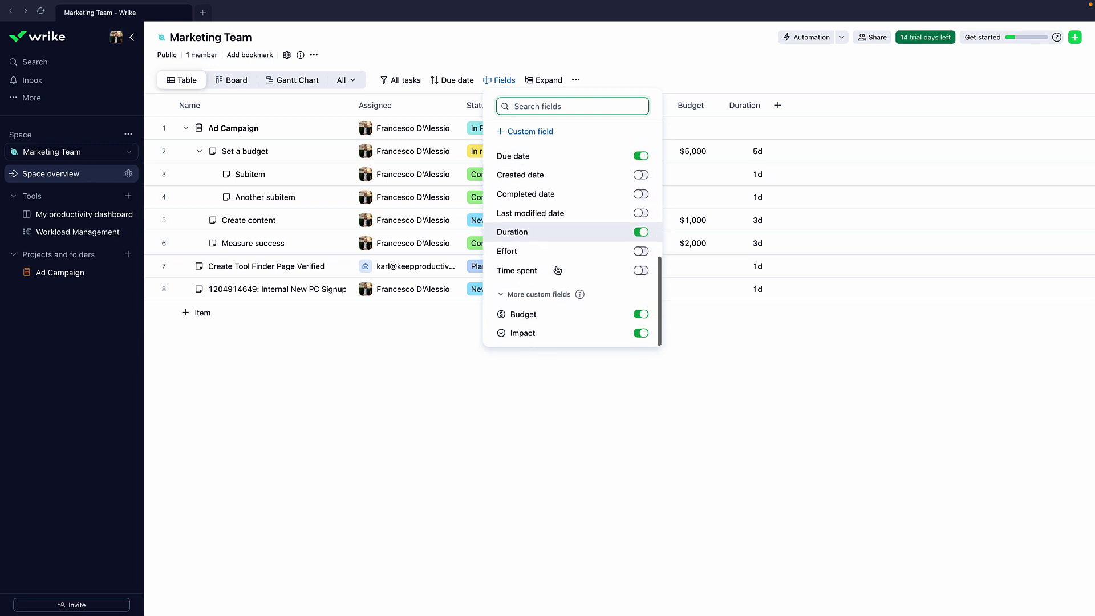
scroll(560, 252, up, 10)
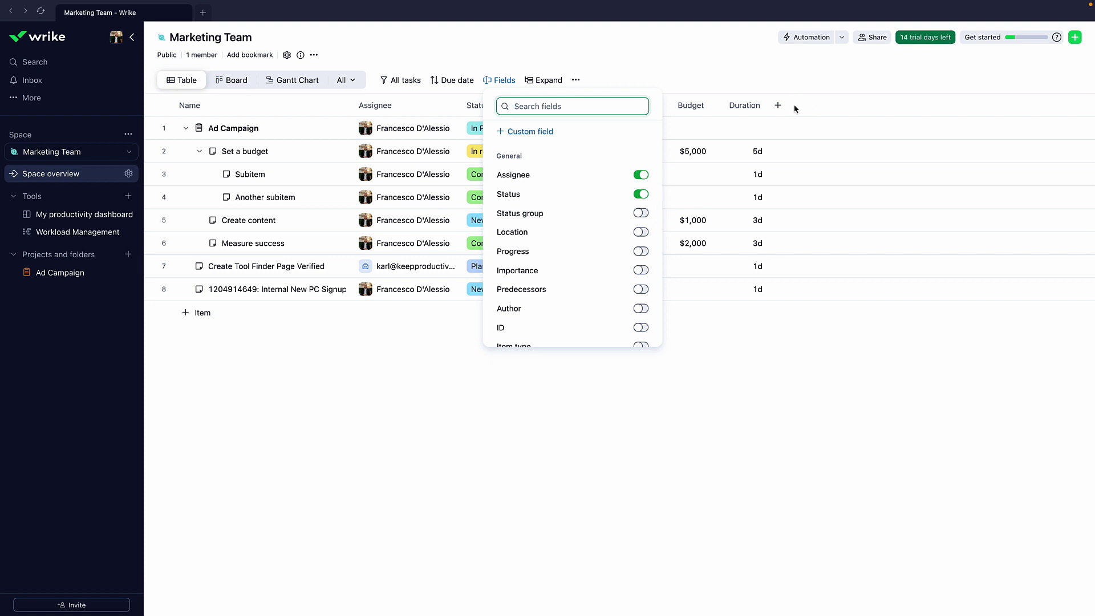
click(650, 76)
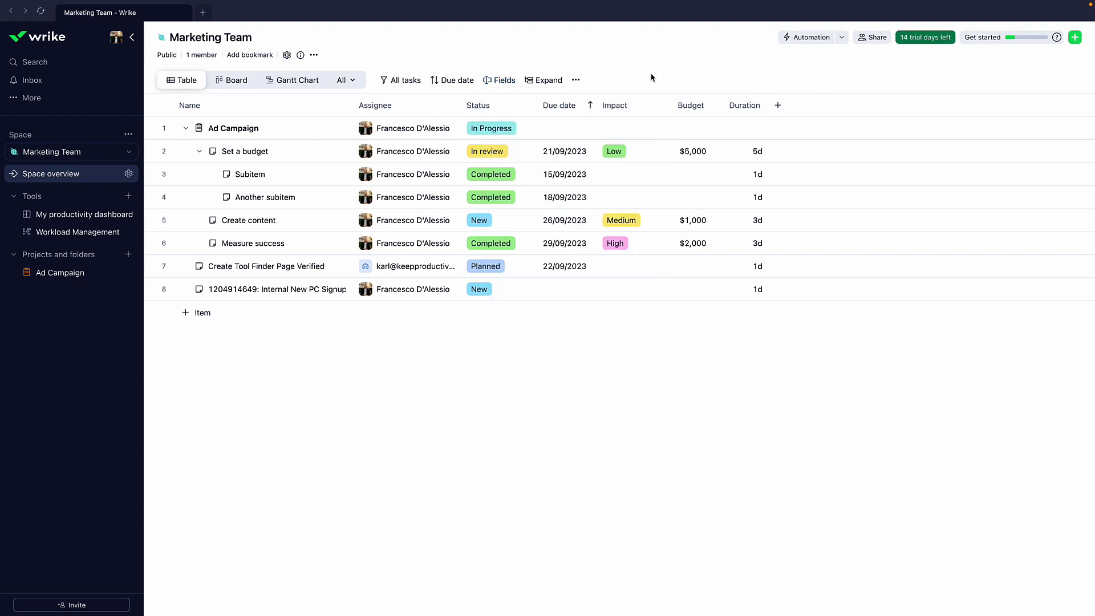
click(539, 85)
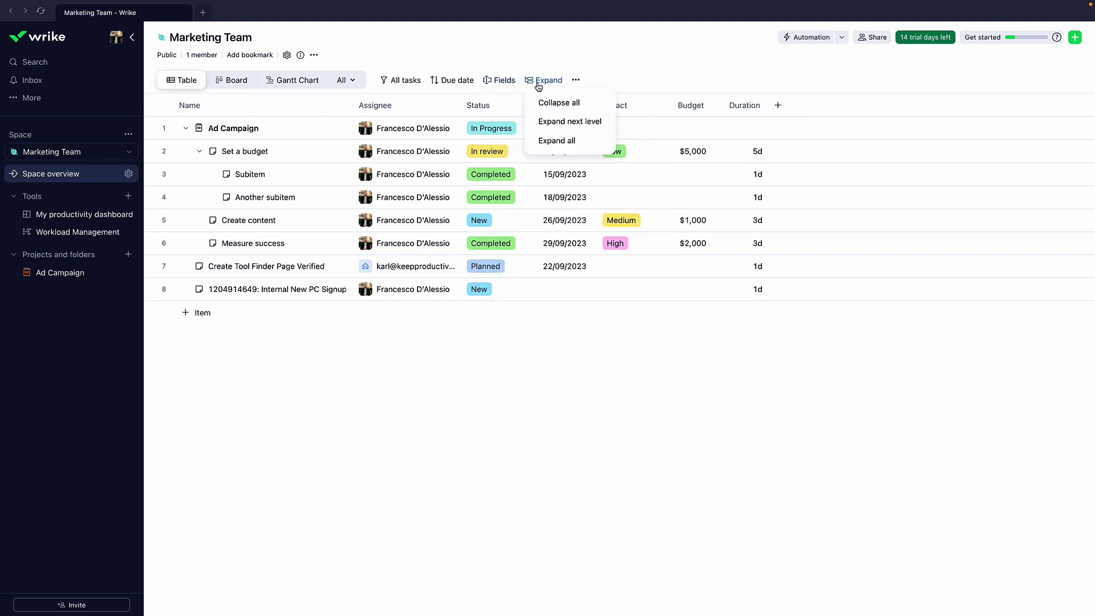
click(548, 141)
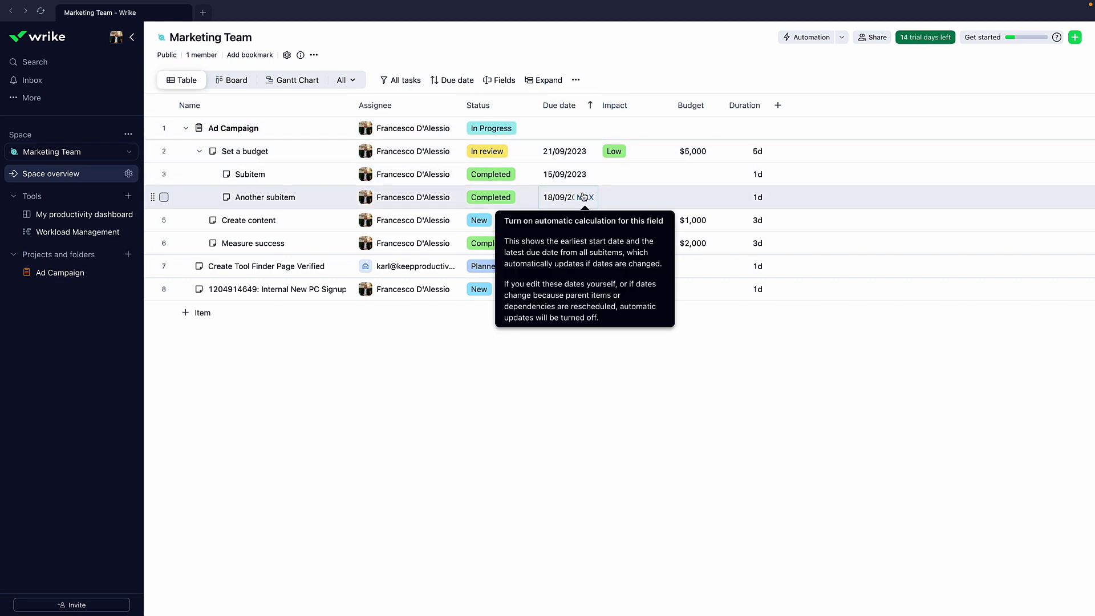
click(544, 81)
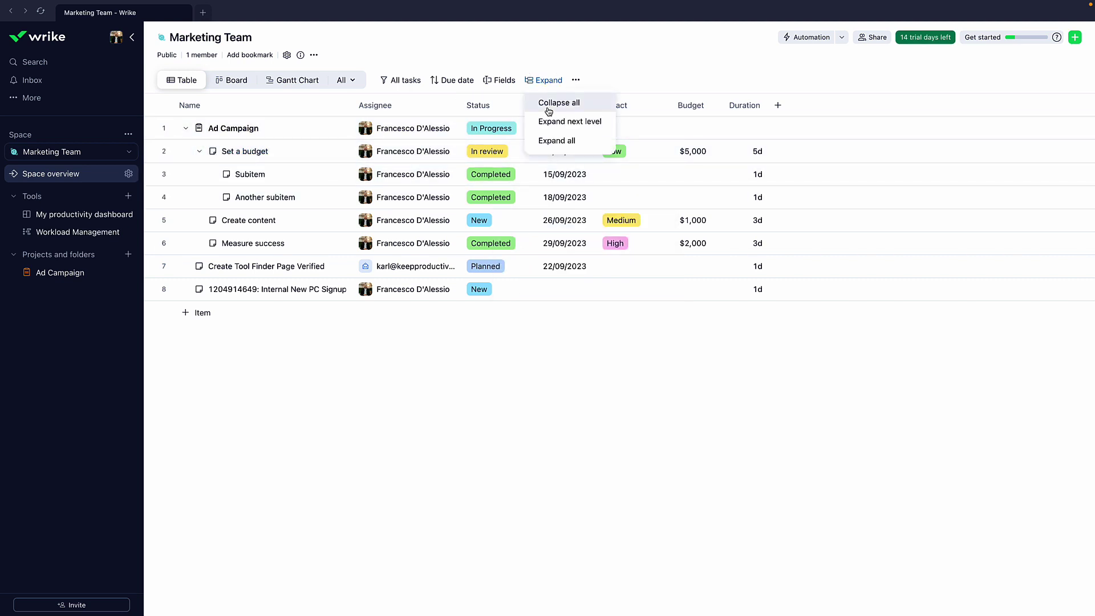
click(548, 107)
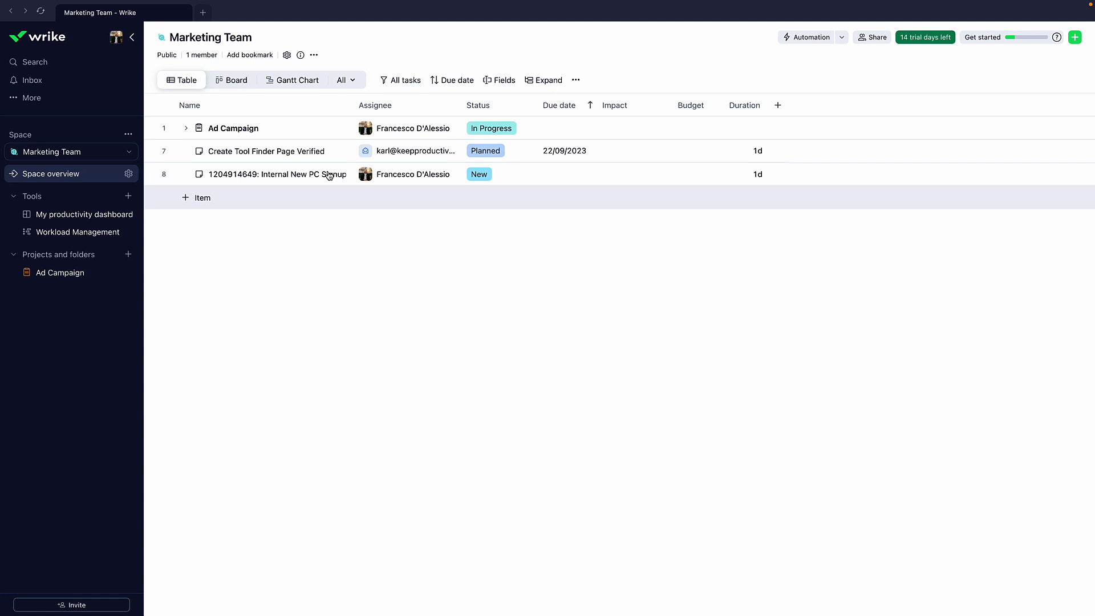
click(544, 81)
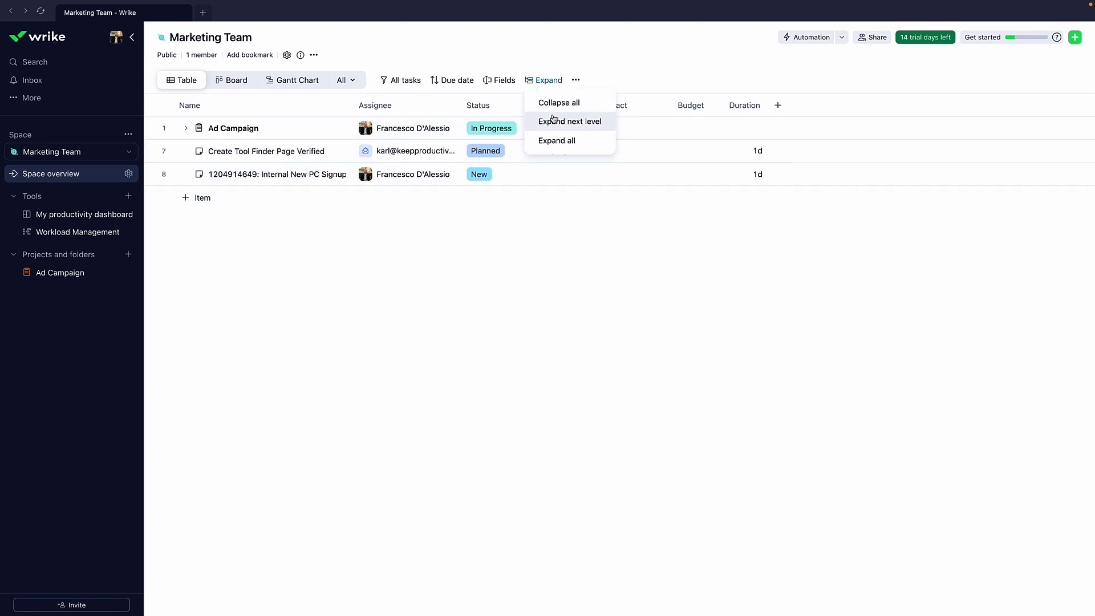
click(557, 141)
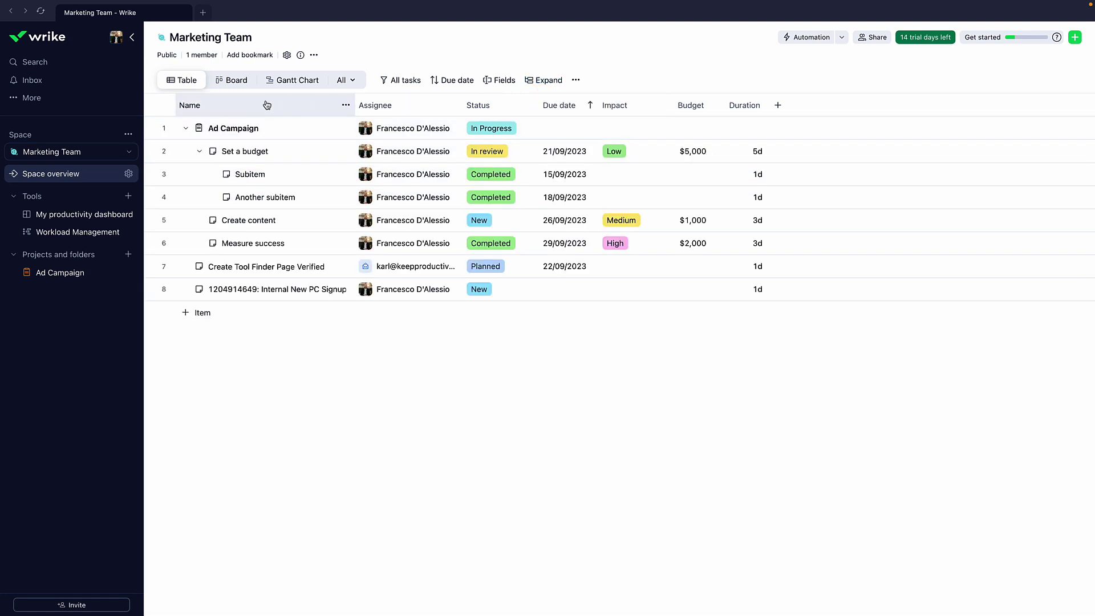
Switch to Board view, move the PC Signup card to Planned, and preview the workflow editor
click(233, 81)
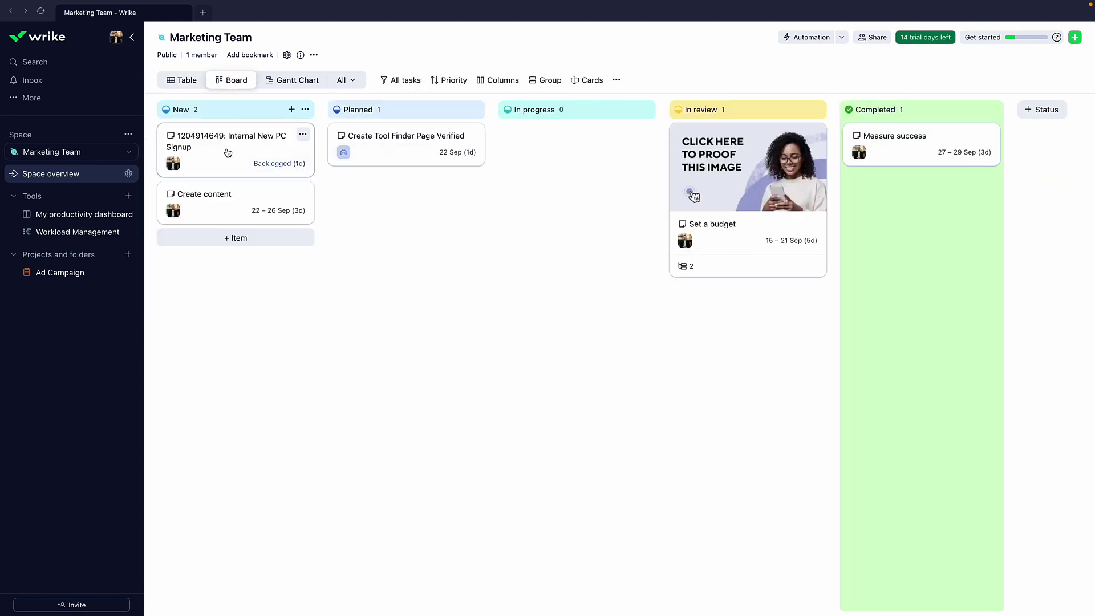
drag(229, 139, 396, 145)
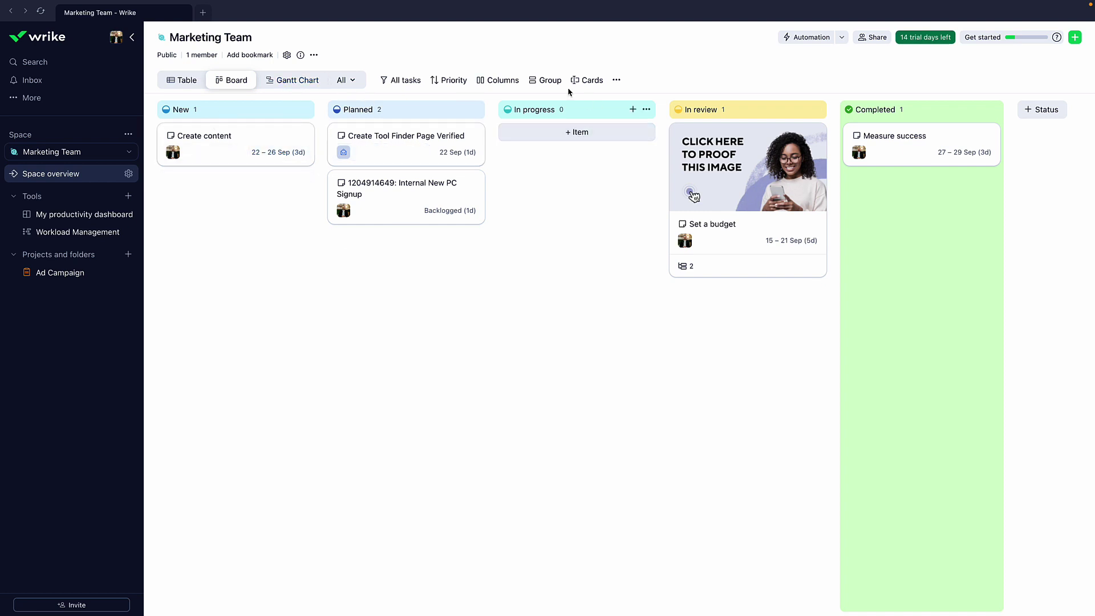
click(515, 82)
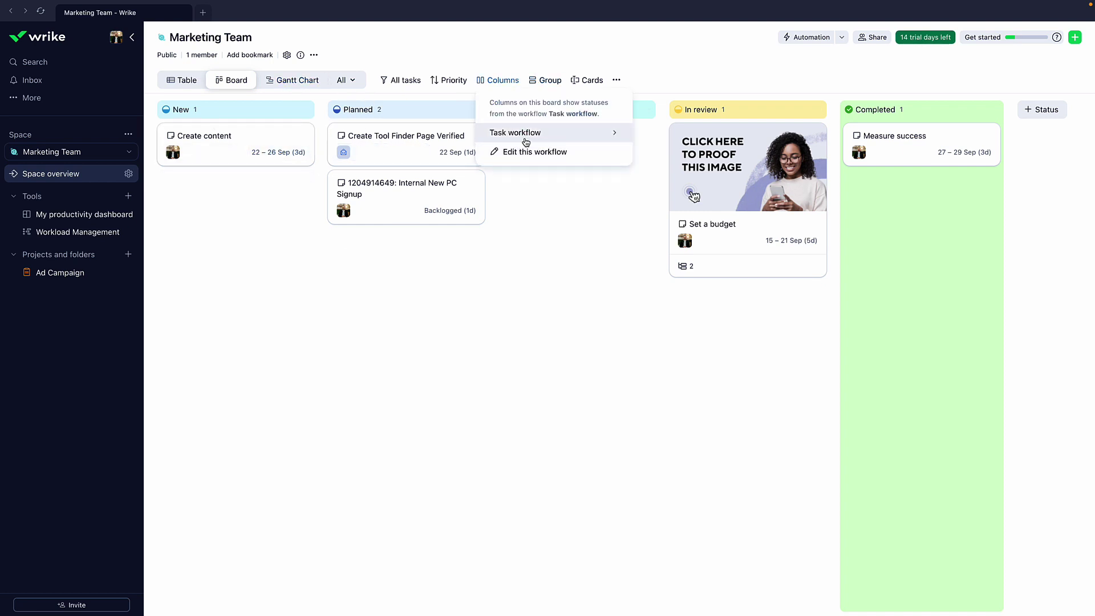
mouse_move(527, 142)
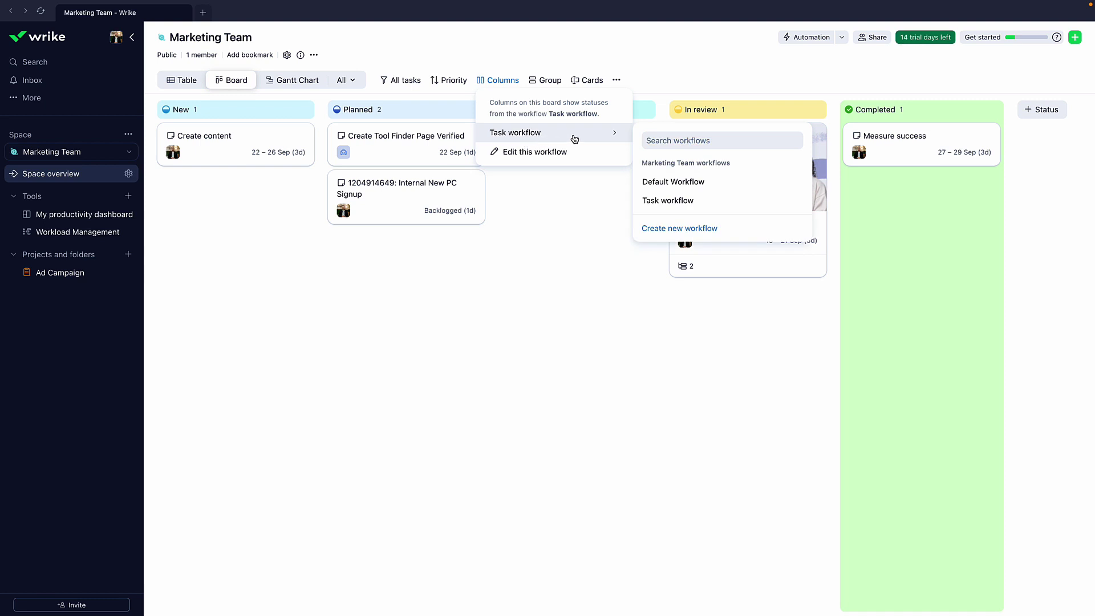
click(560, 150)
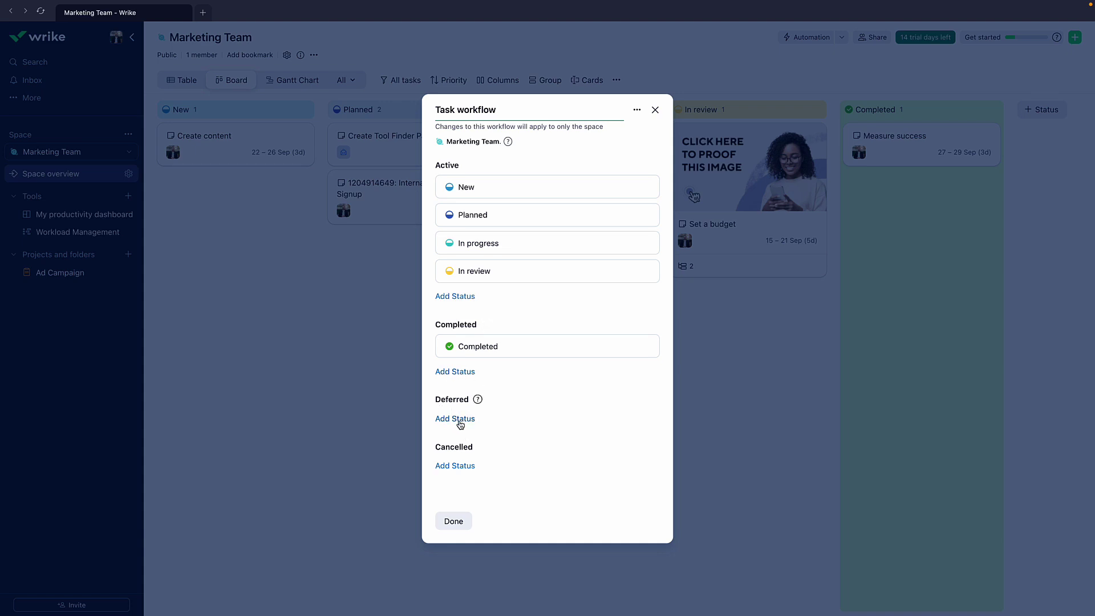
click(369, 395)
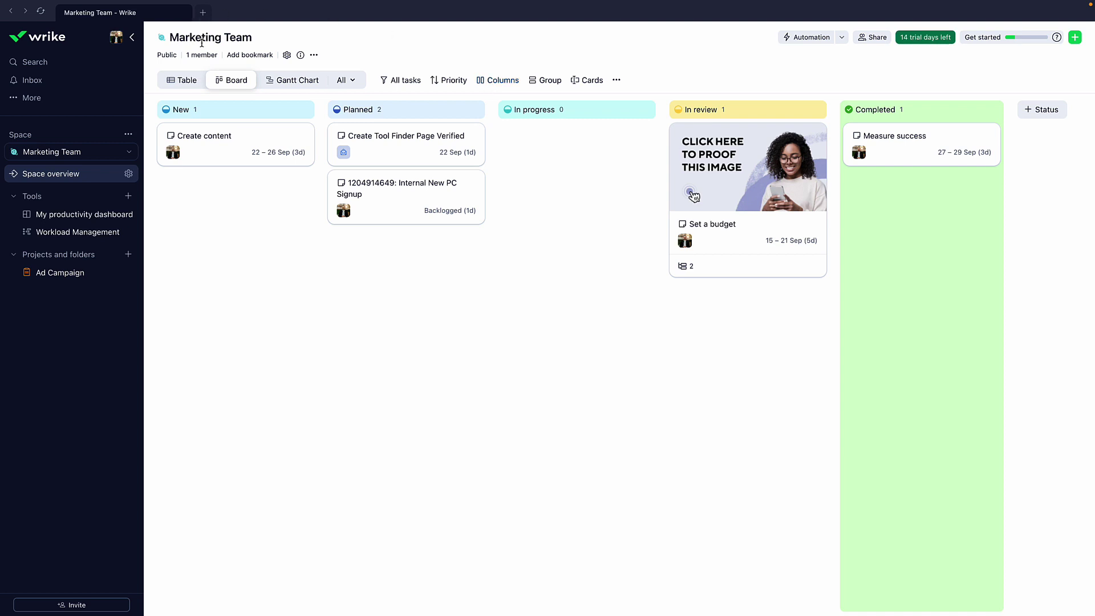
Glance at the spaces list, then group the board into assignee swimlanes
click(47, 158)
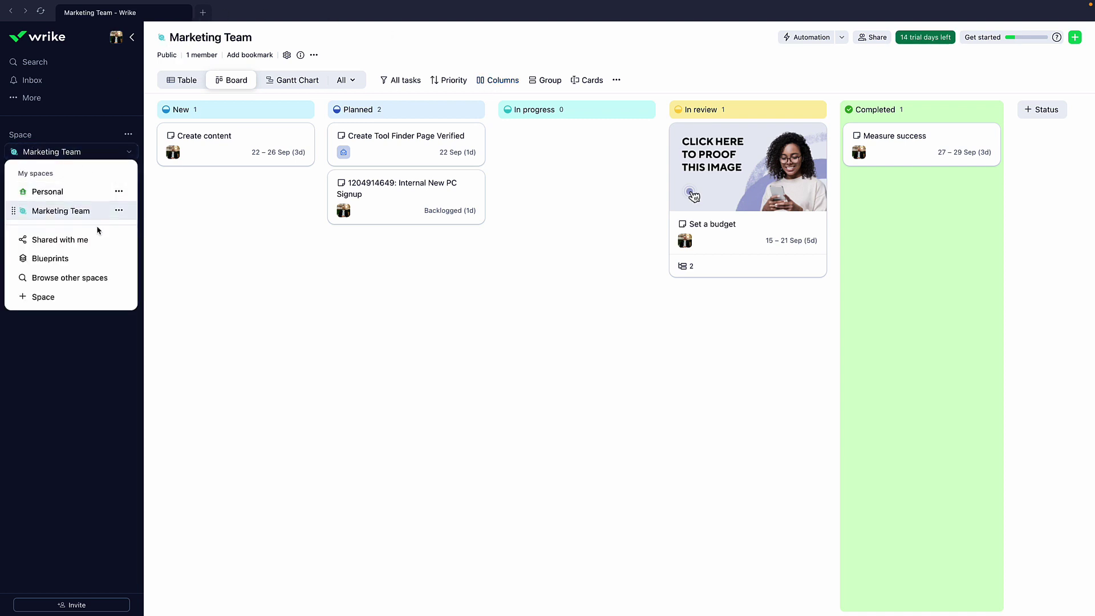
click(230, 227)
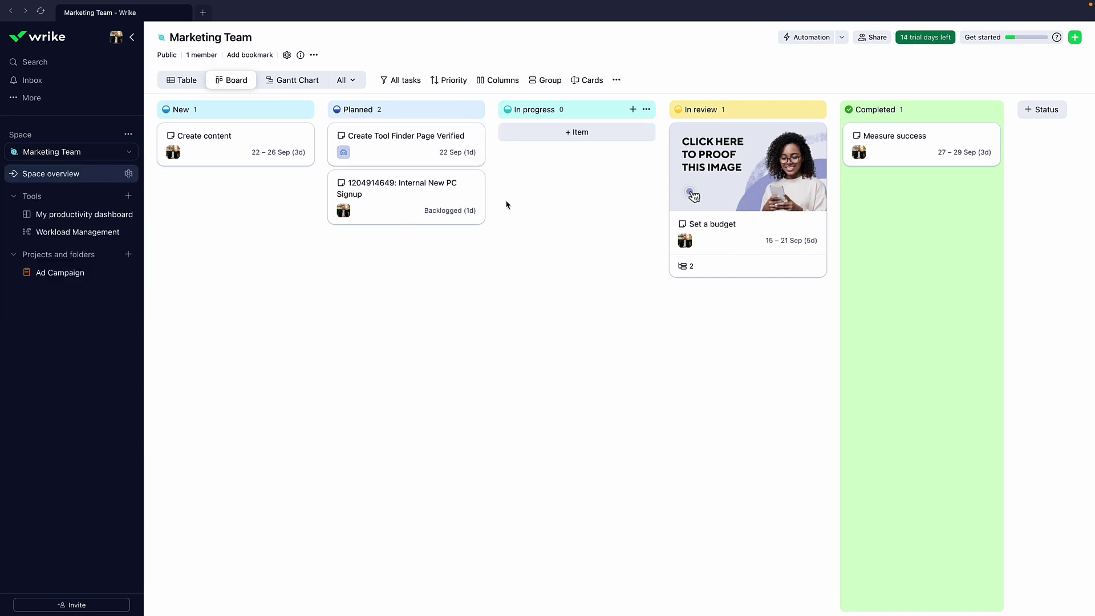
click(546, 82)
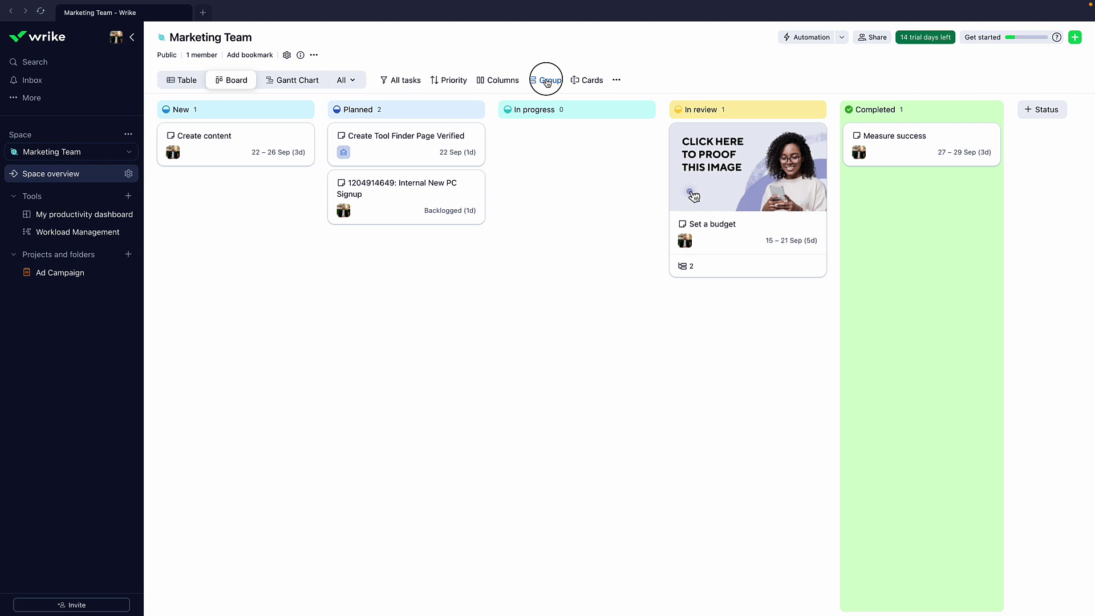
click(568, 139)
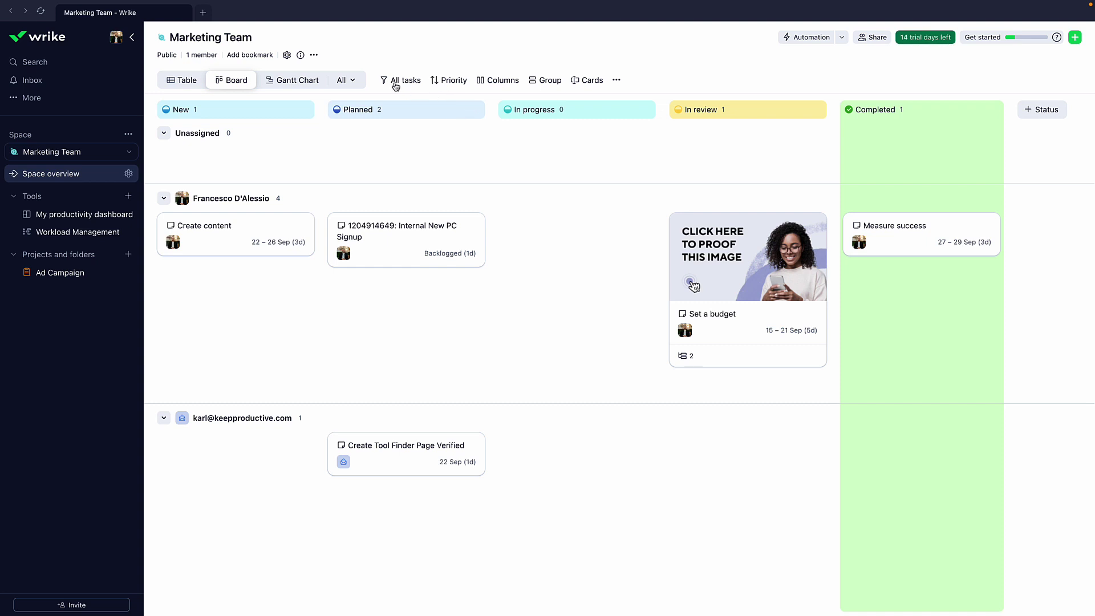
In the Gantt chart, extend the Create Tool Finder Page Verified and Set a budget bars
click(291, 81)
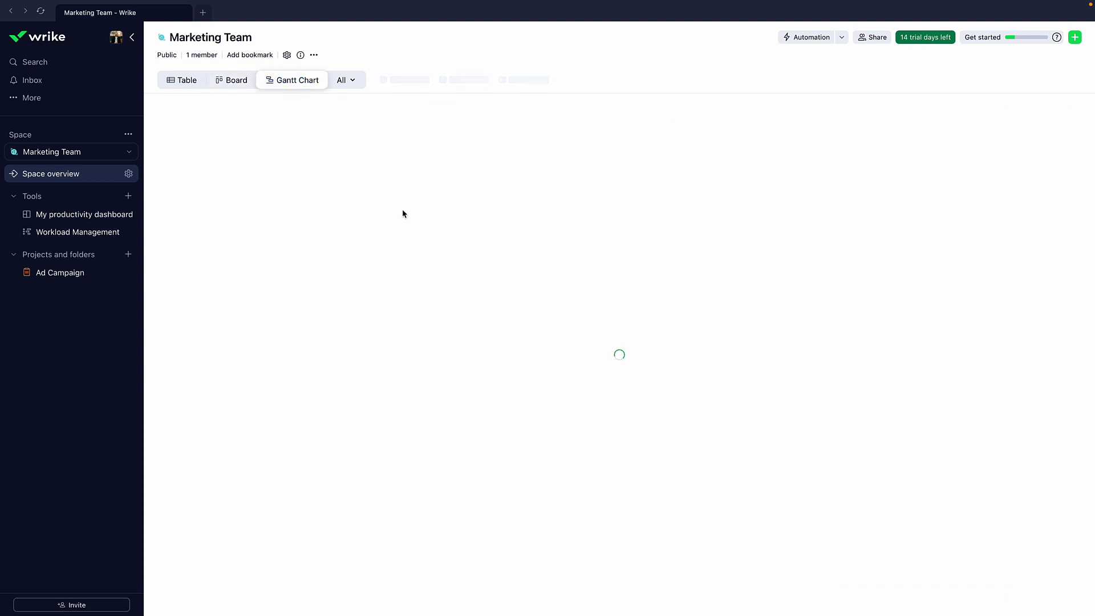
scroll(487, 215, left, 1)
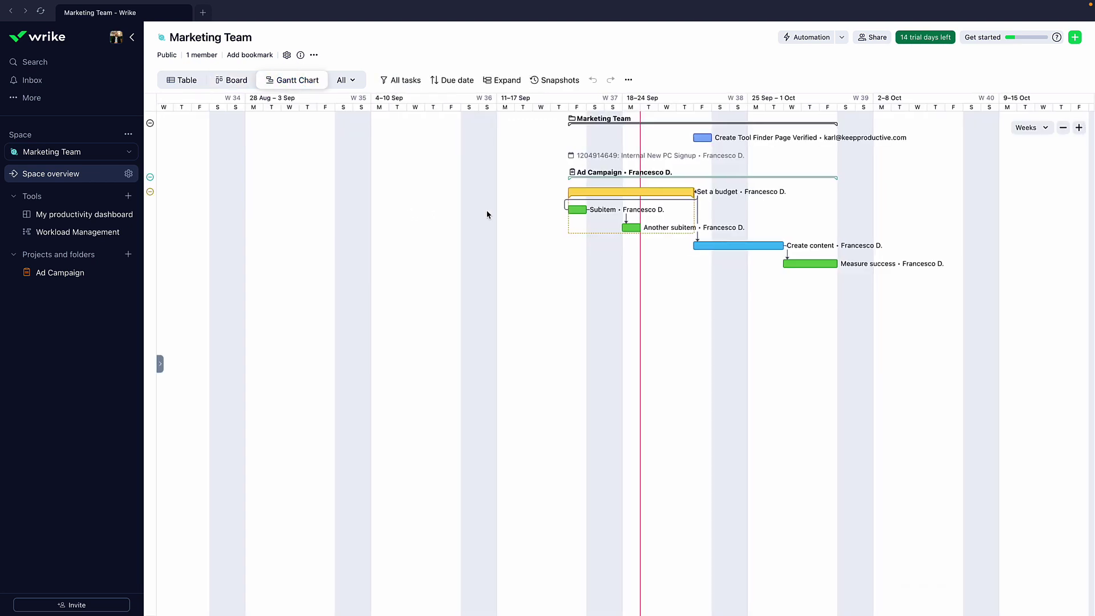
scroll(526, 215, right, 5)
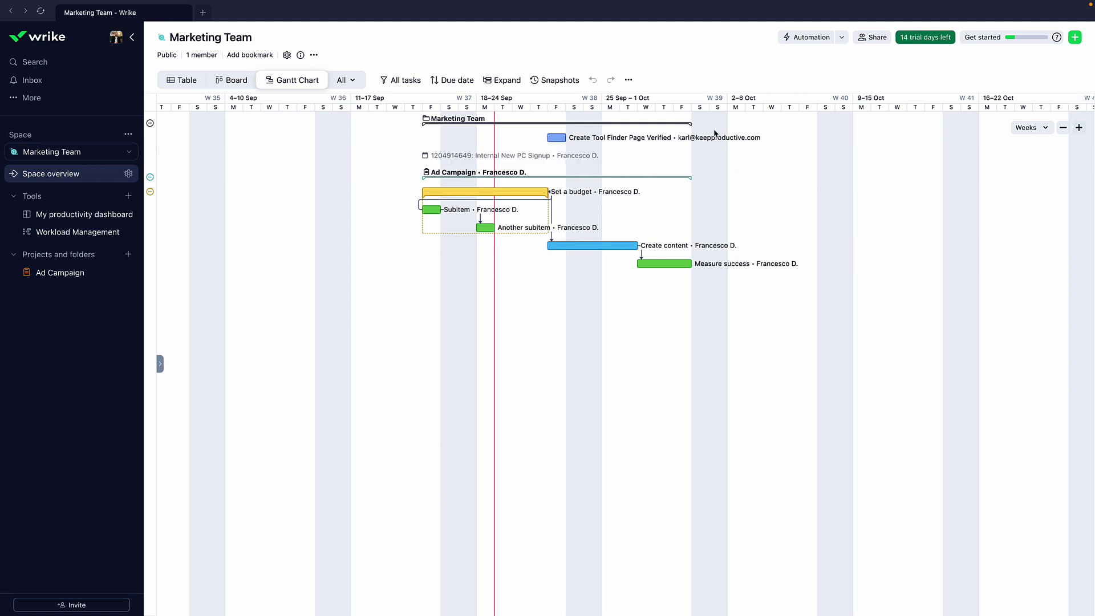
drag(566, 137, 619, 138)
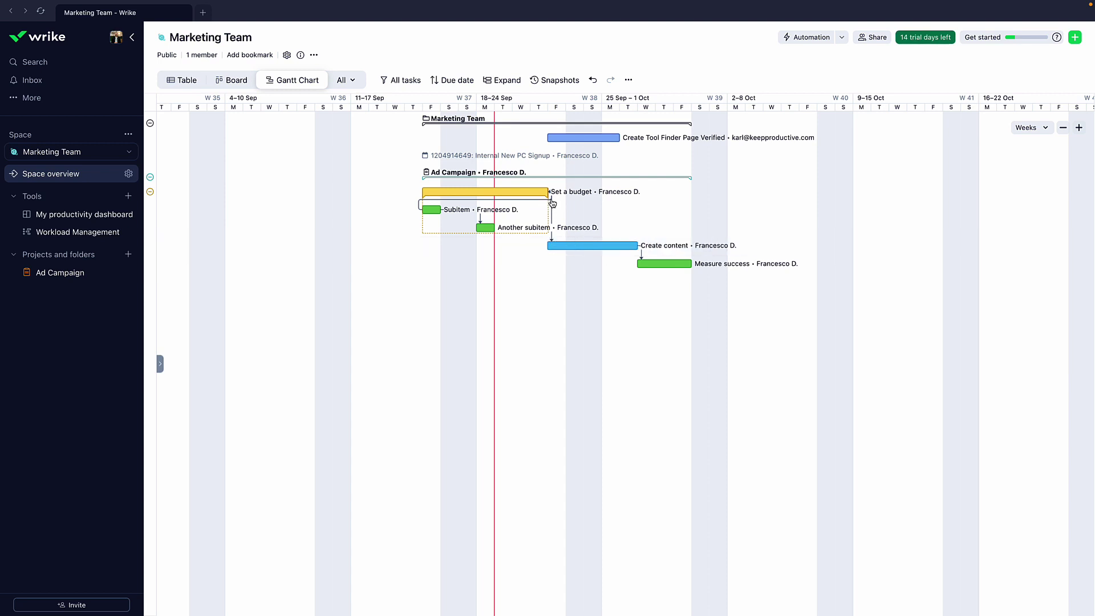
drag(548, 191, 568, 192)
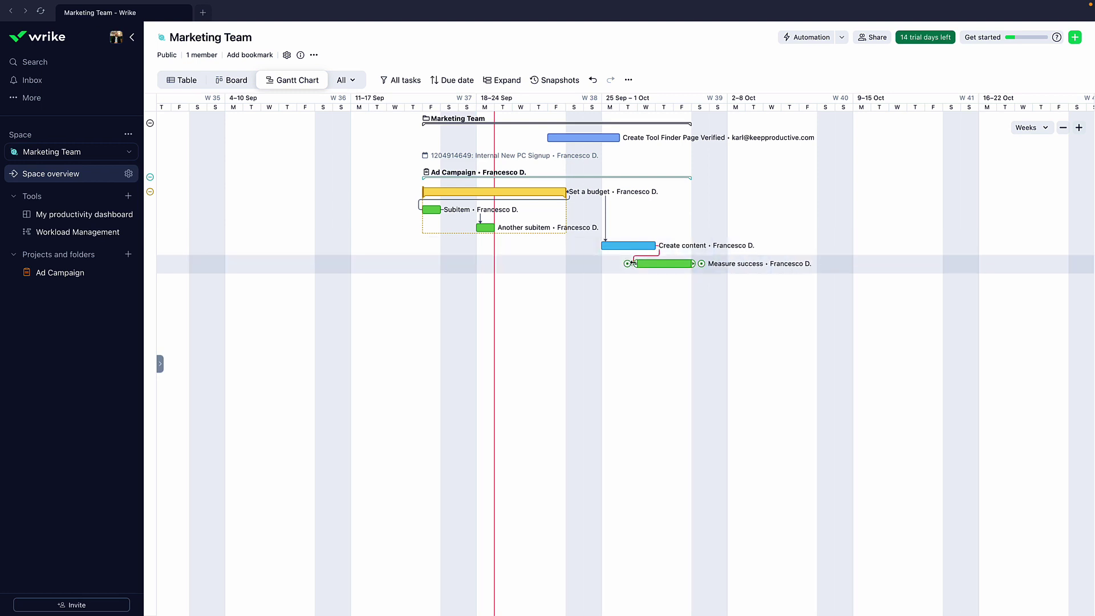
Lengthen Create content, start Measure success a day earlier, and show the task table
drag(655, 246, 680, 250)
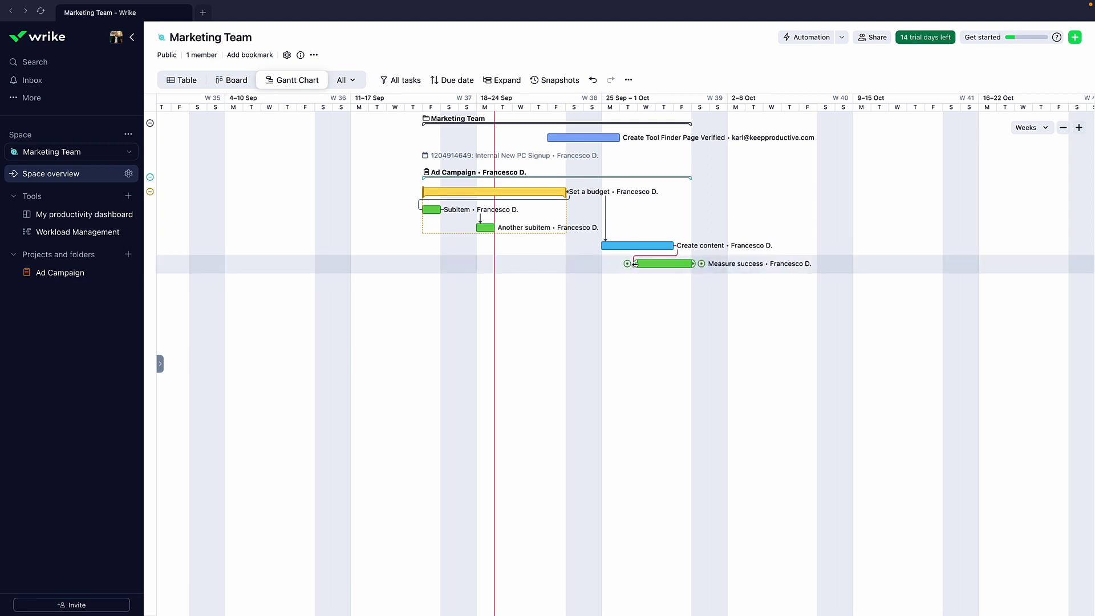
mouse_move(635, 263)
mouse_down()
mouse_move(602, 257)
mouse_move(599, 247)
mouse_move(619, 265)
mouse_up()
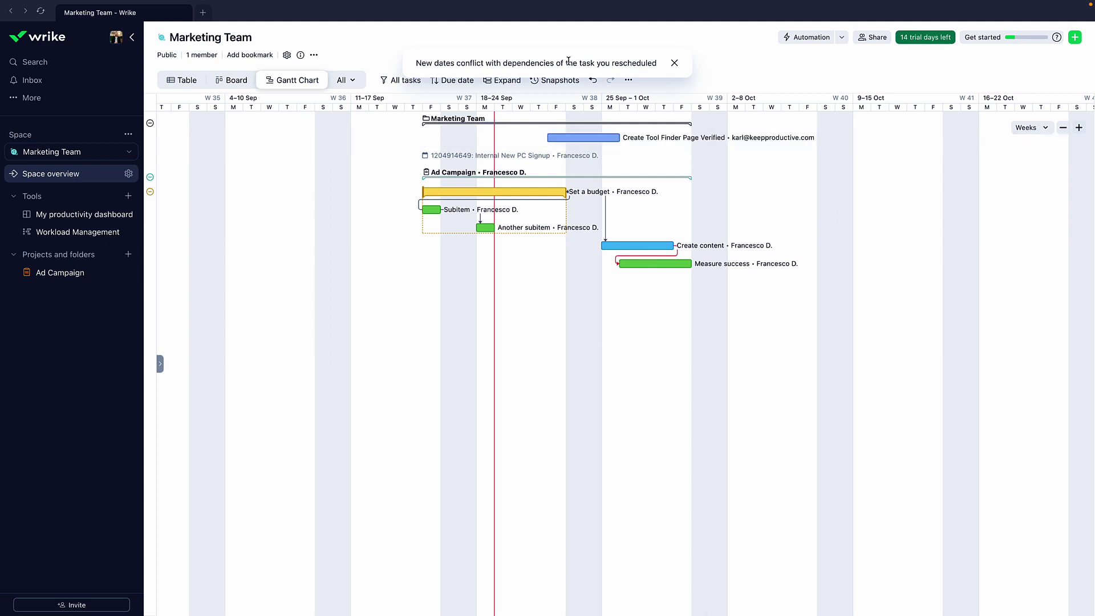
click(674, 62)
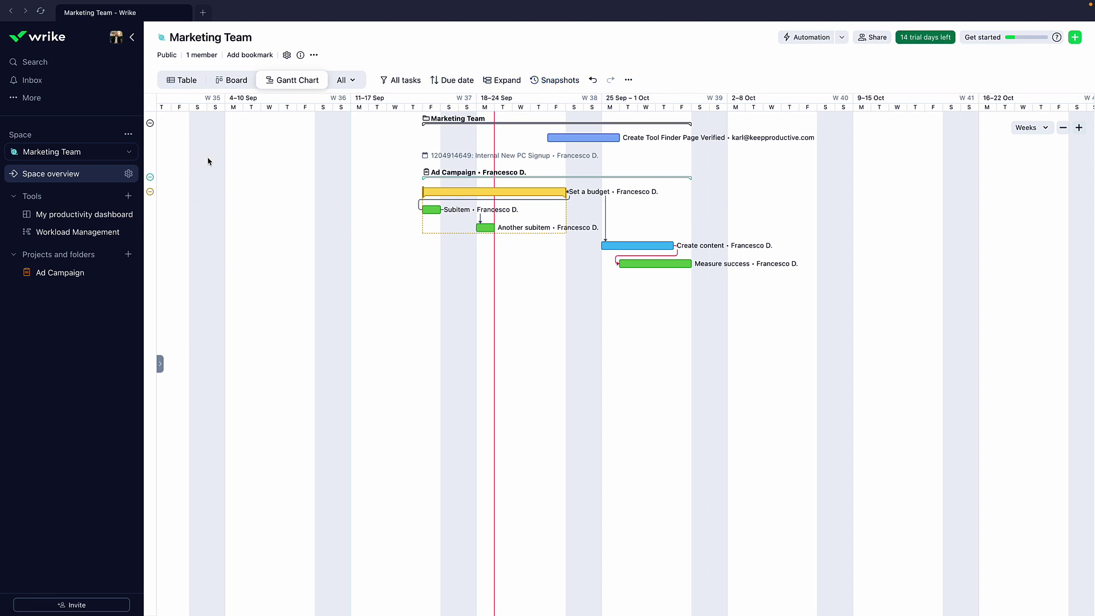
click(159, 365)
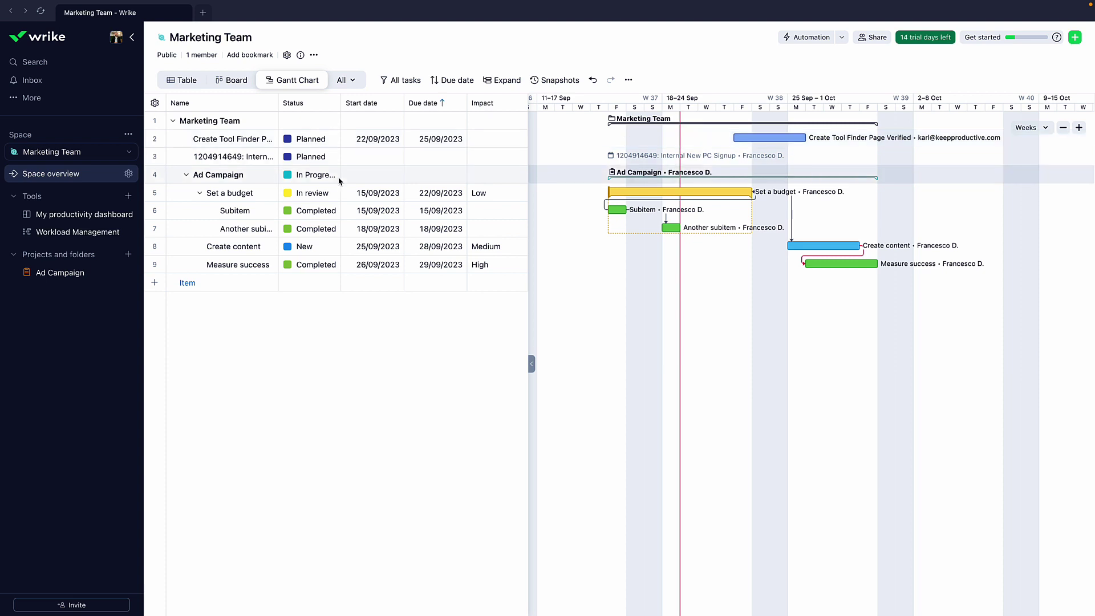
Browse the Add view types without adding one, then return to the Table view
click(342, 81)
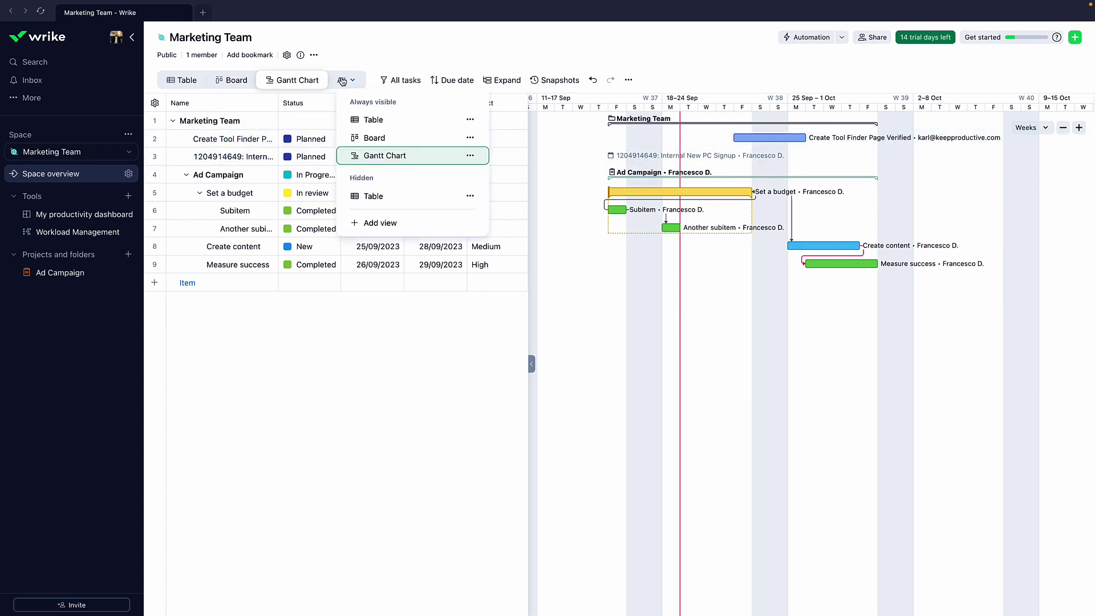
click(417, 227)
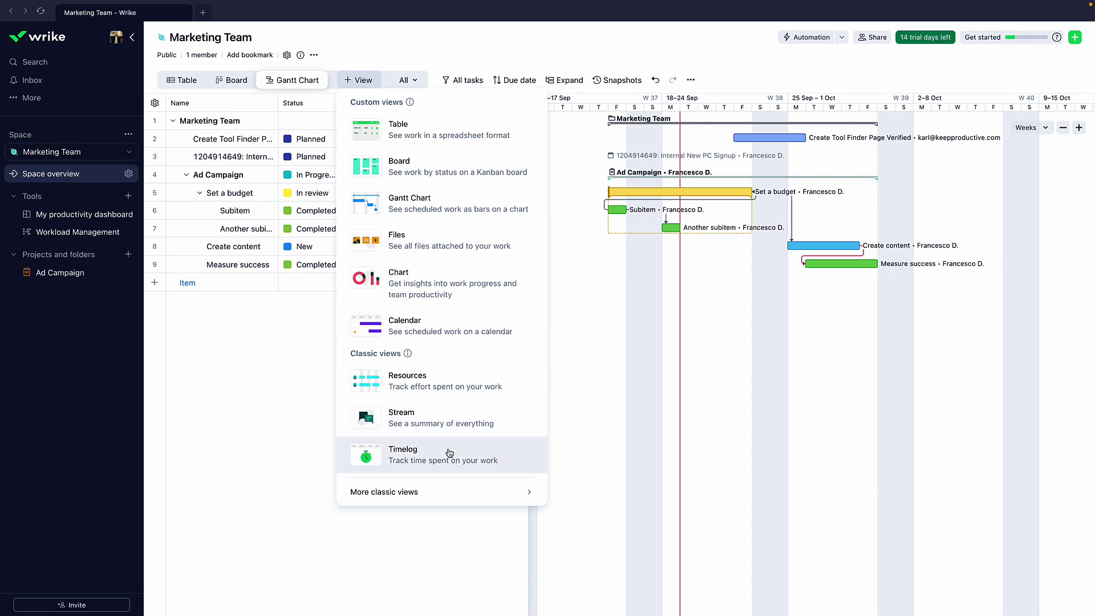
mouse_move(421, 496)
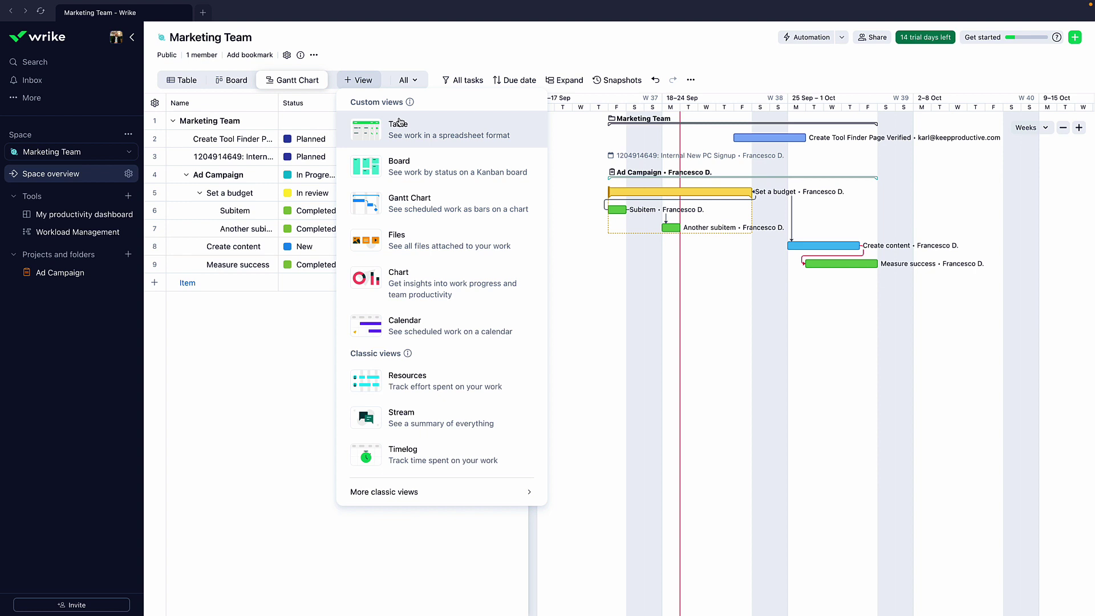
click(412, 31)
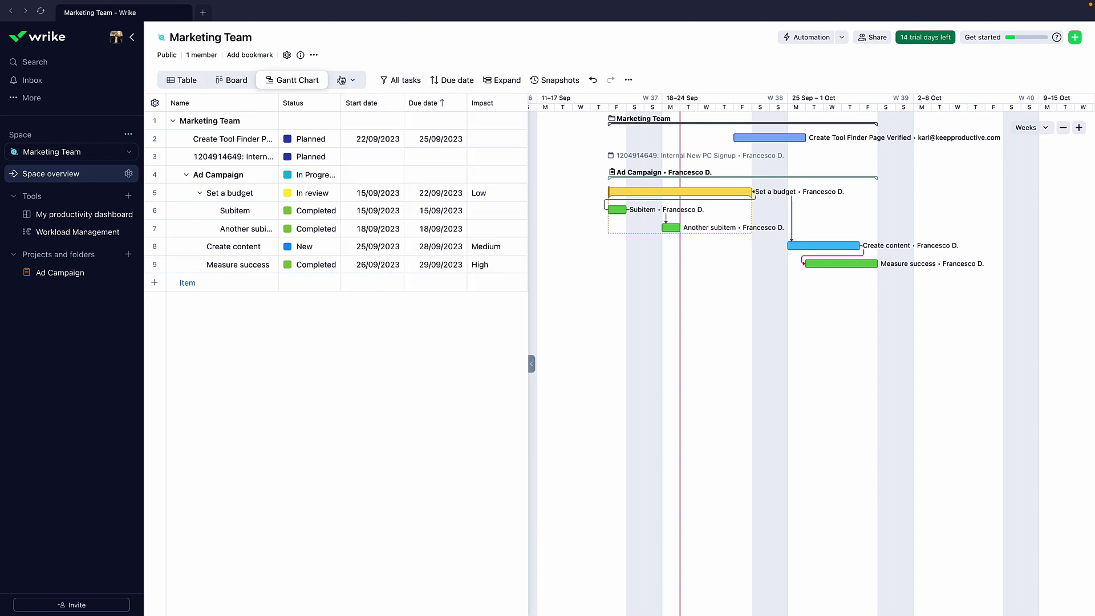
click(184, 80)
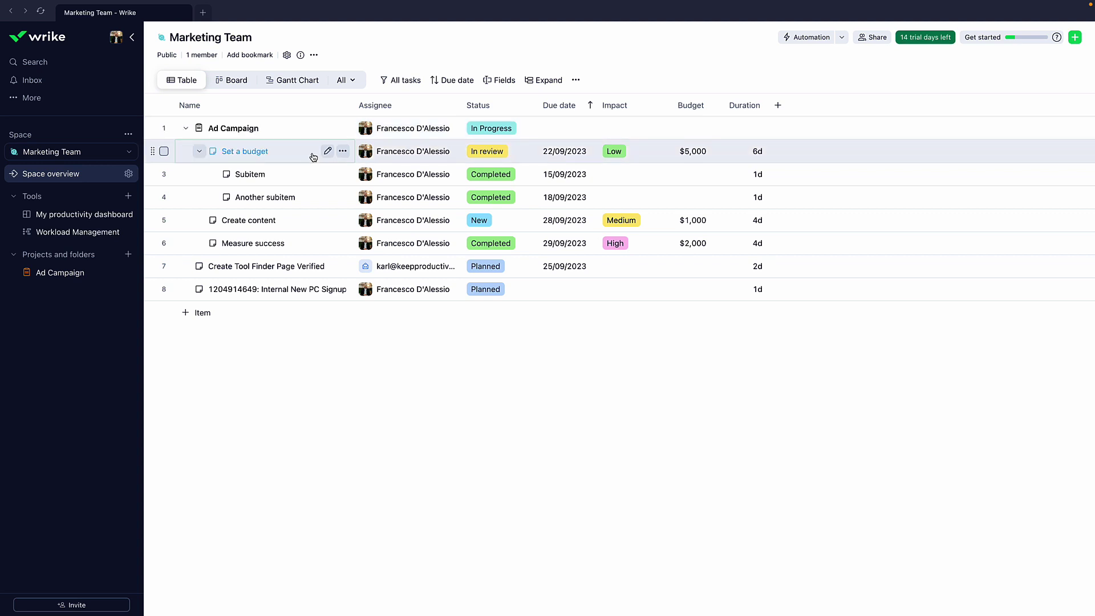
Open Set a budget's details, reveal its Budget and other fields, and expand its 2 dependencies
click(289, 153)
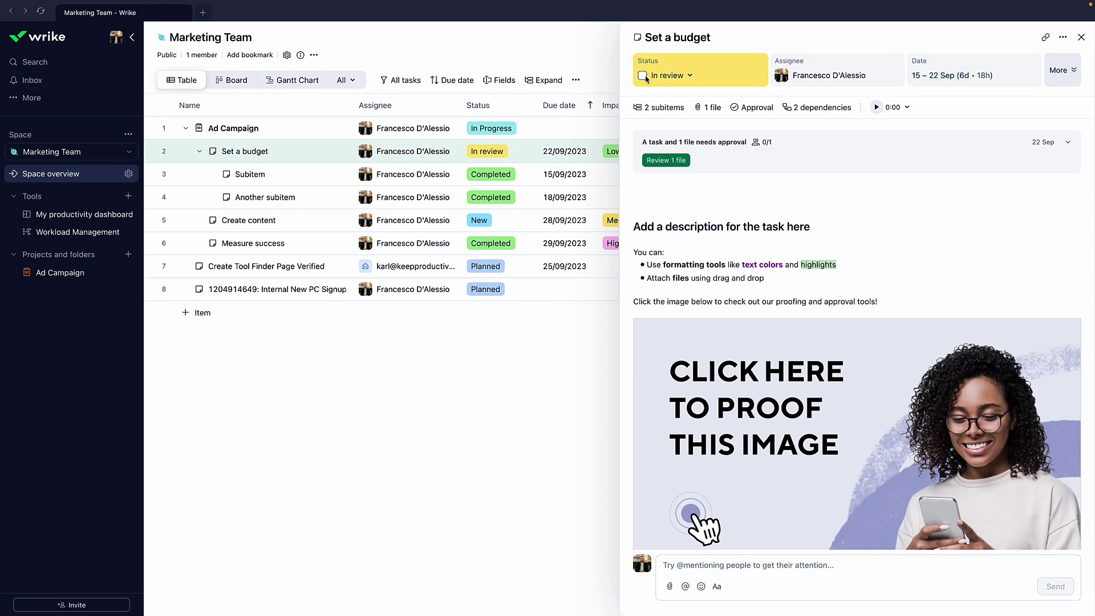
click(1076, 73)
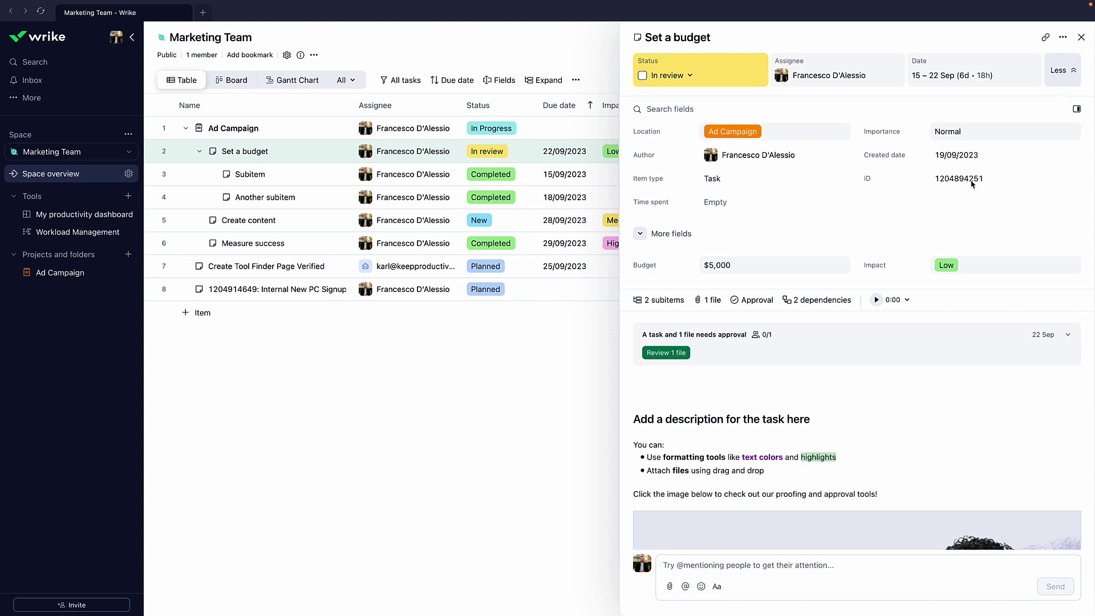
click(807, 300)
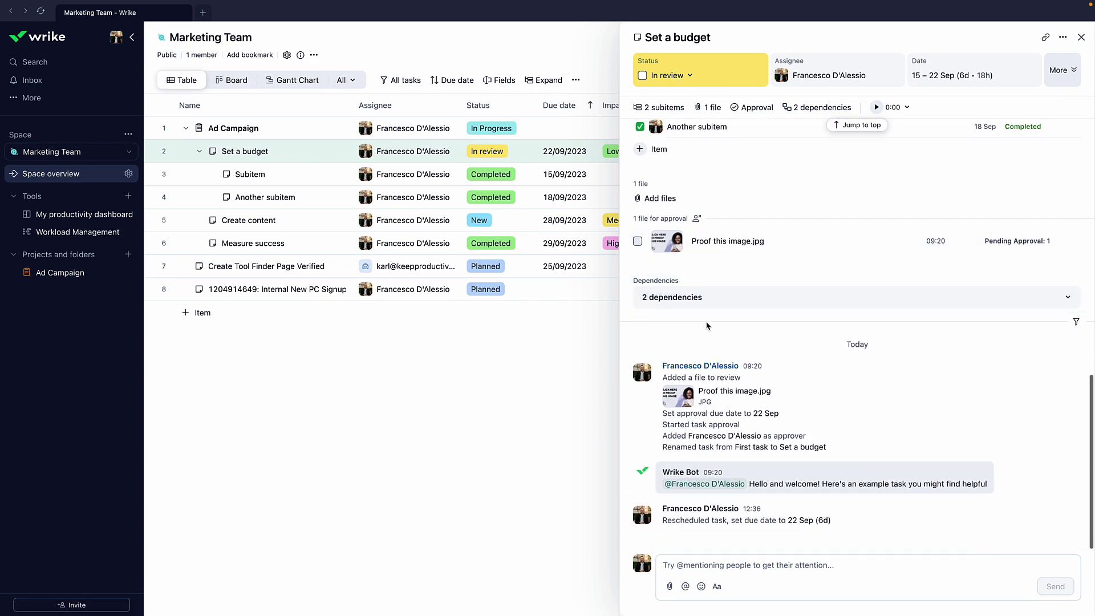
click(710, 298)
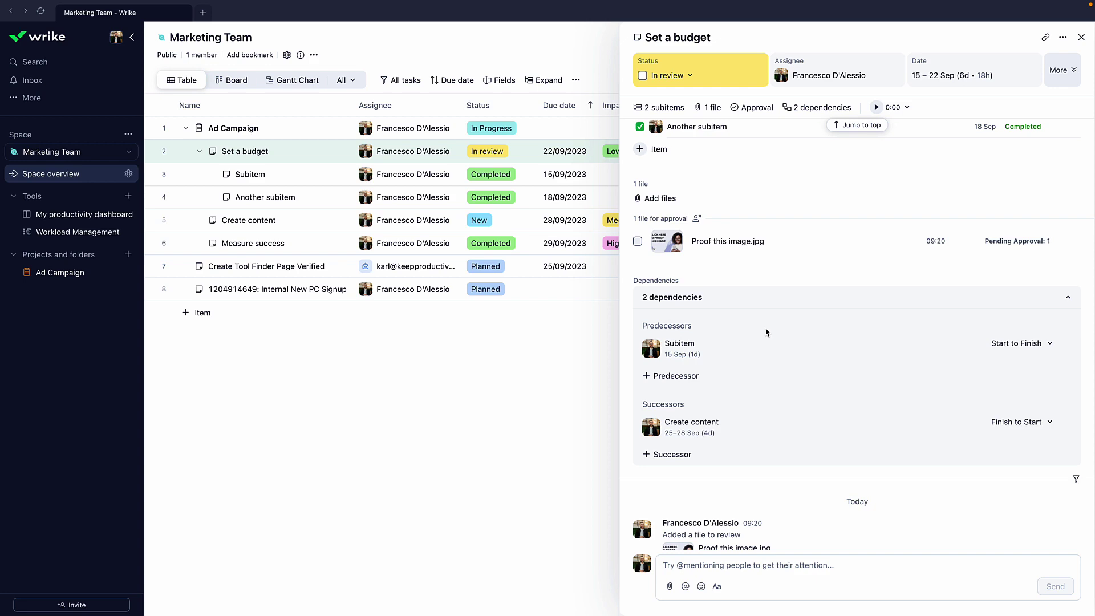
scroll(727, 357, up, 15)
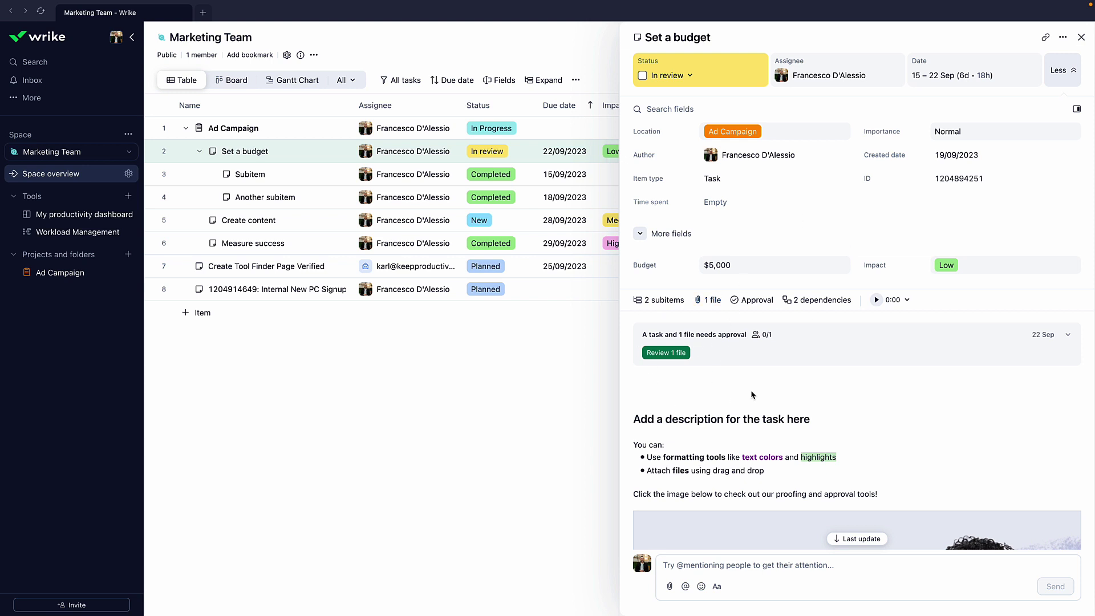
scroll(768, 430, down, 5)
scroll(747, 417, up, 1)
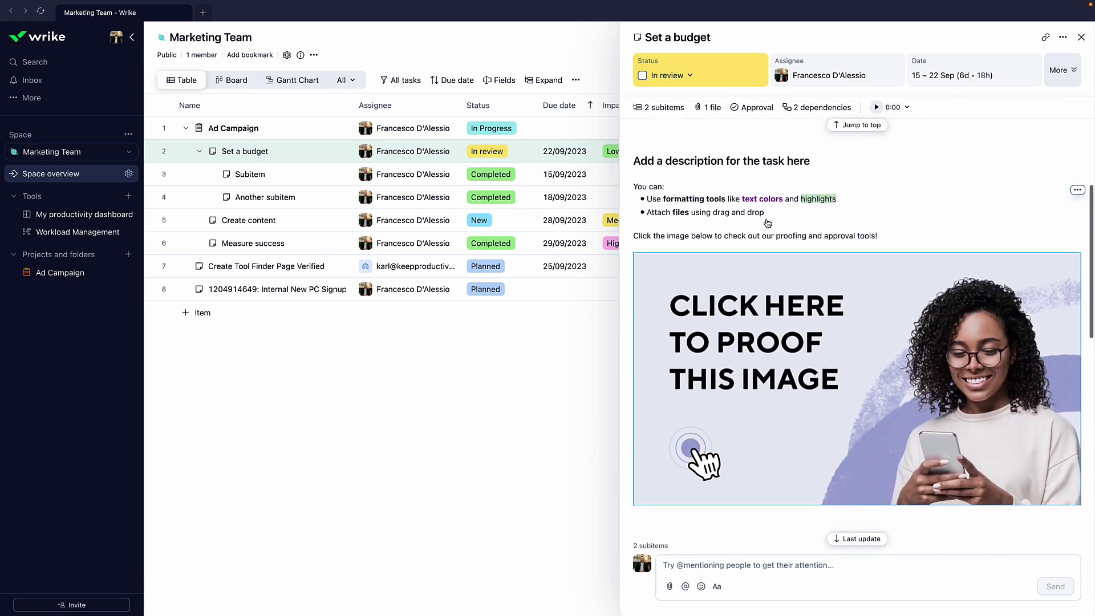
scroll(810, 382, down, 2)
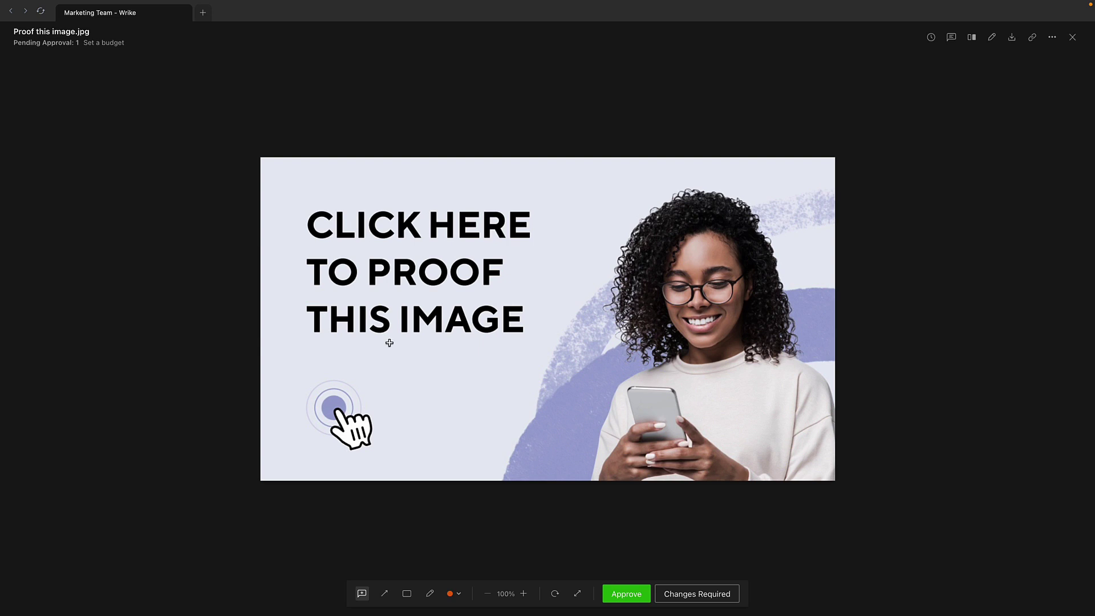
Pin the comment 'This needs to be an Android' on the phone in the image
click(651, 396)
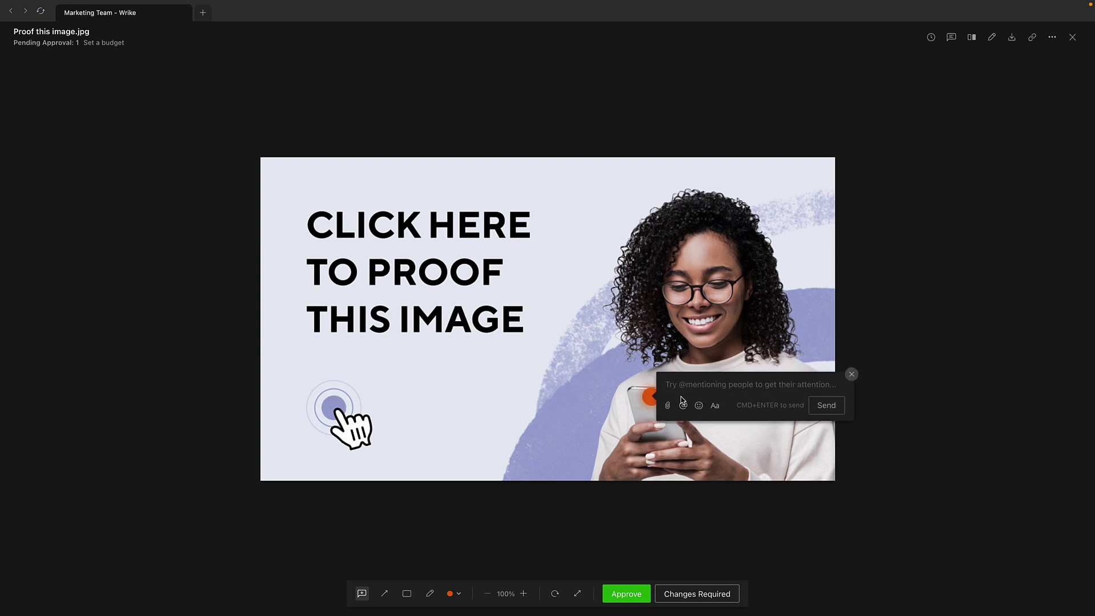
text(This needs to be an A)
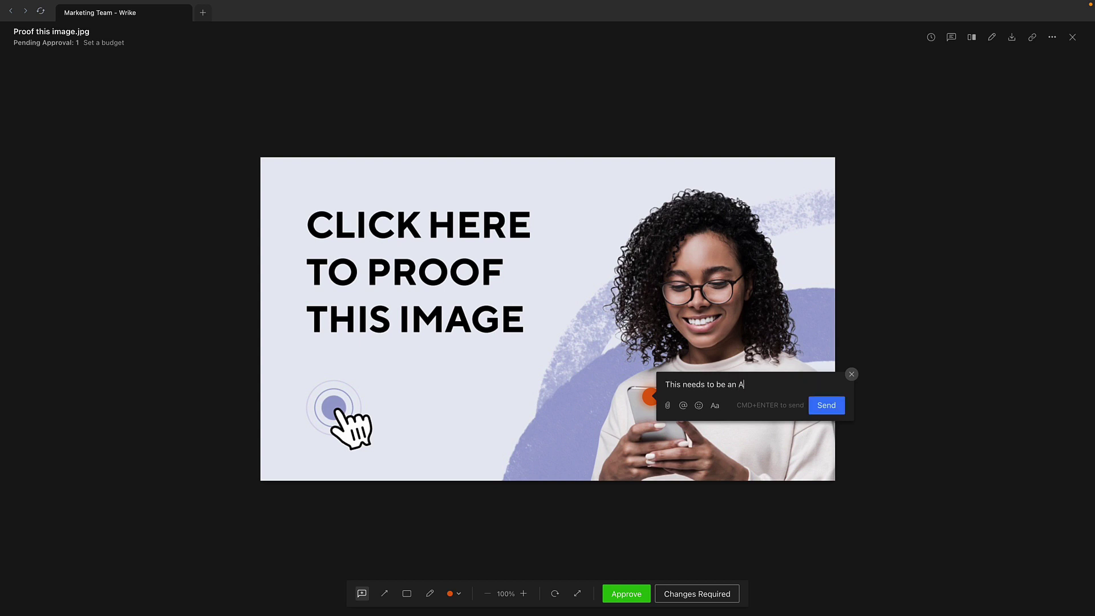
text(ndroid)
key(shift+Return)
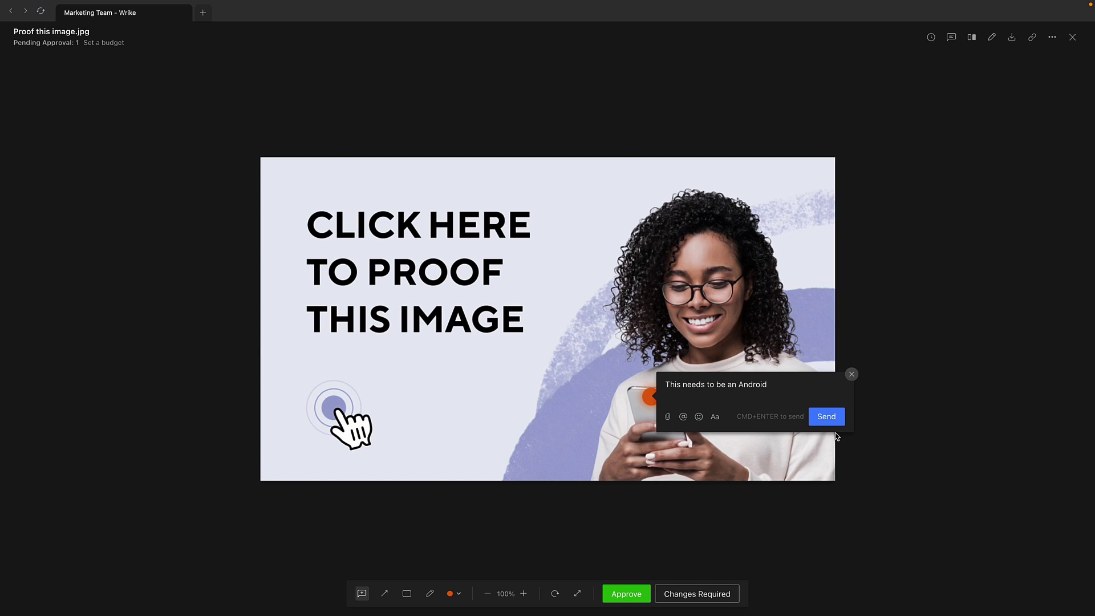
click(827, 416)
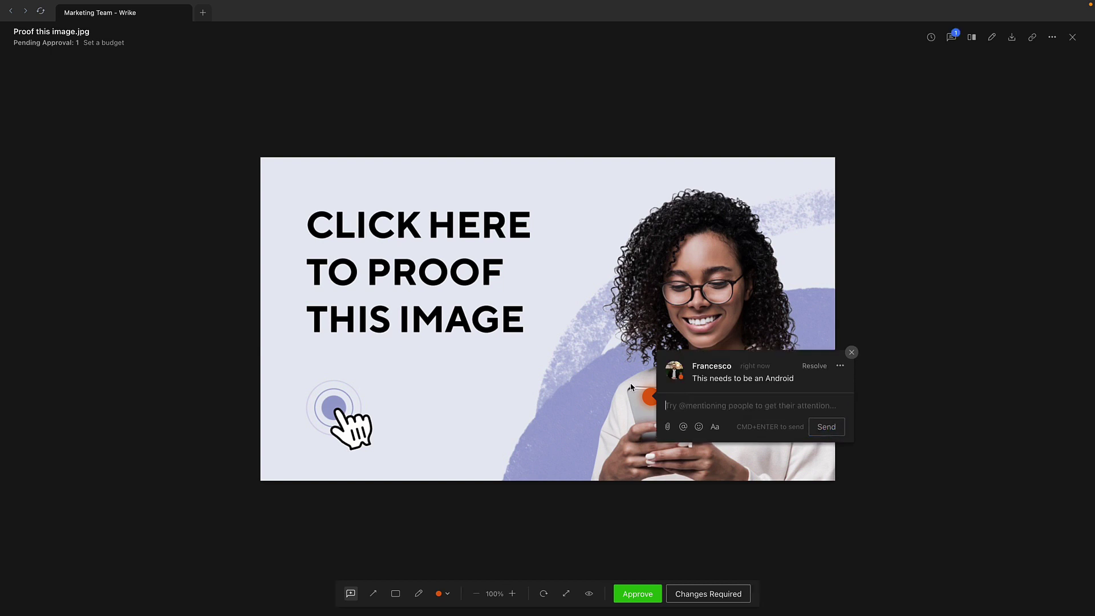
click(852, 354)
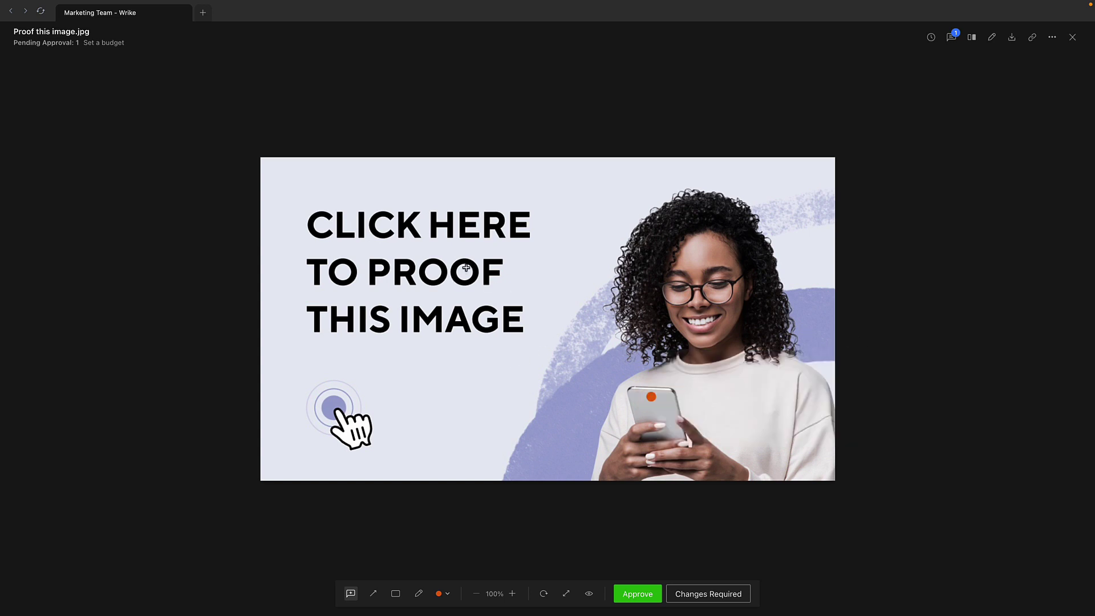
click(441, 225)
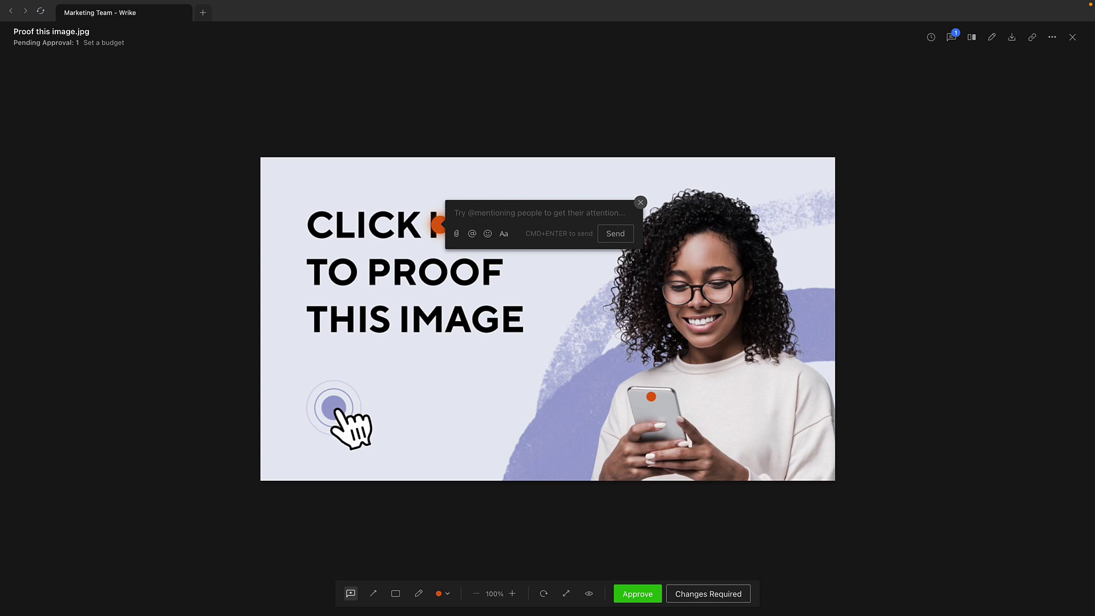
text(Change Font pleas)
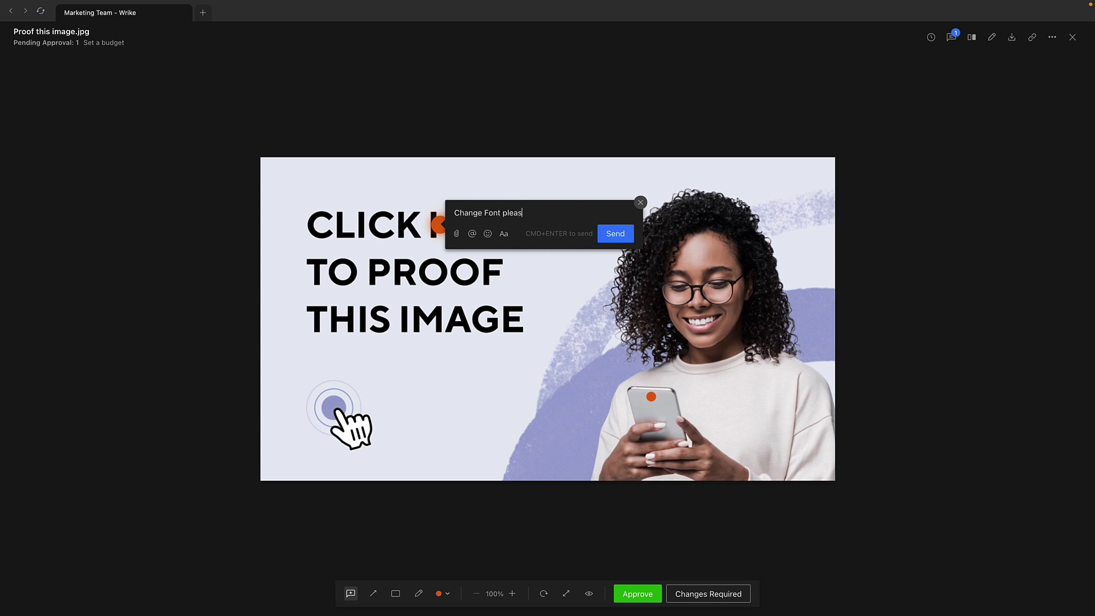
text( @)
key(Return)
key(super+Return)
click(641, 180)
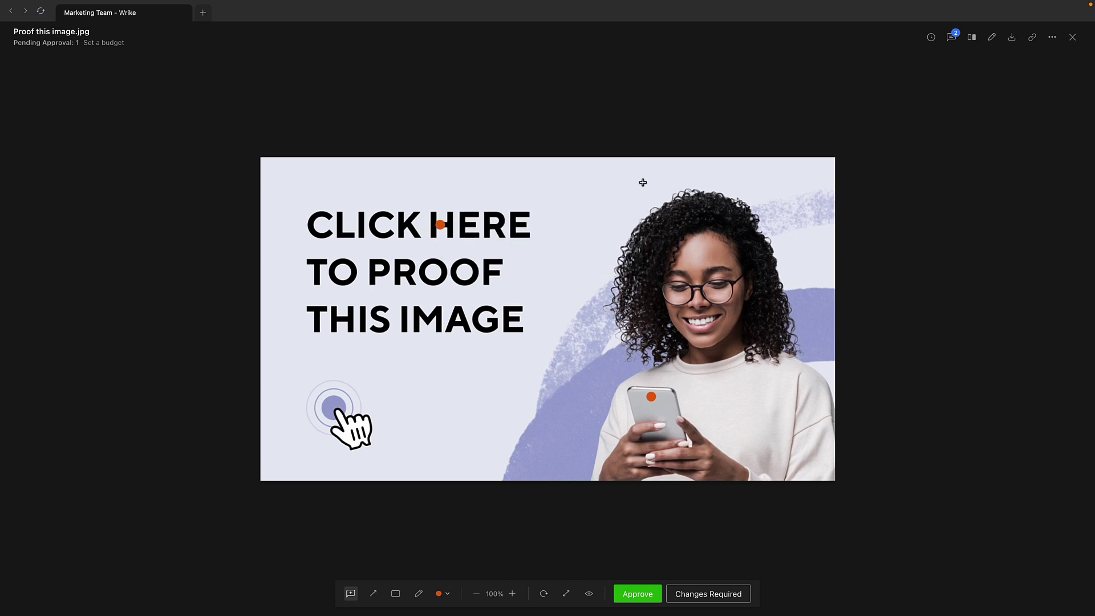
Check the proof's version history, comments list and compare options, dismissing the editor download prompt
click(934, 38)
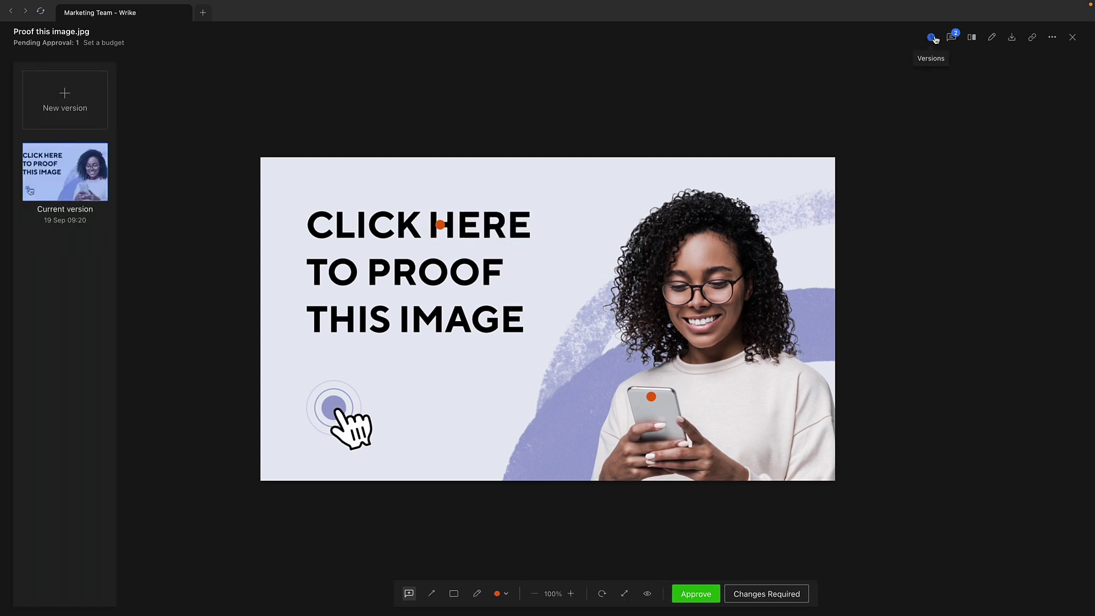
click(952, 38)
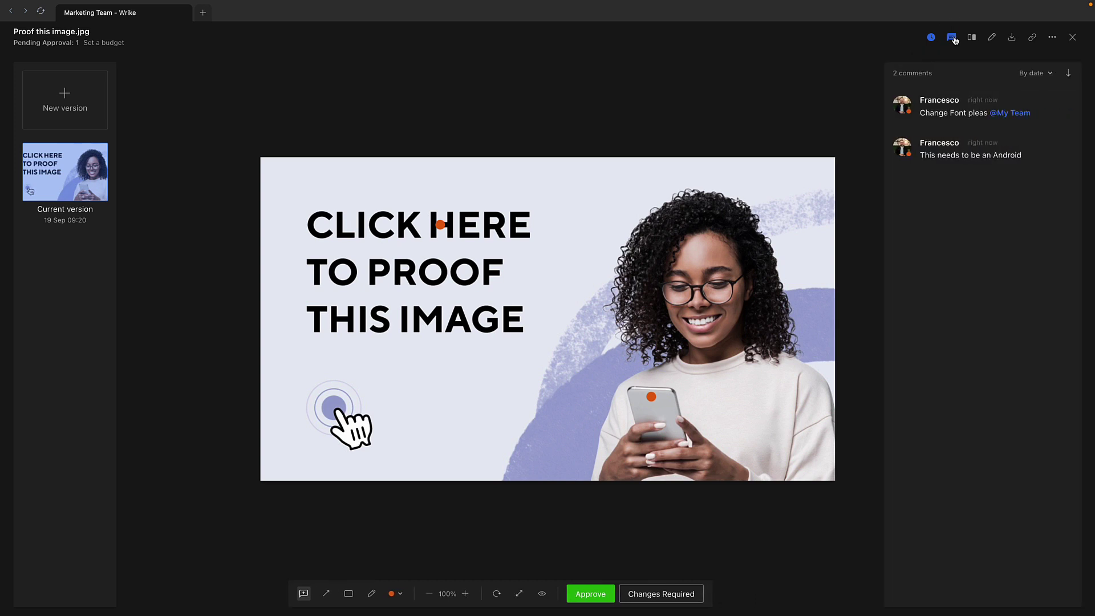
click(952, 38)
click(972, 39)
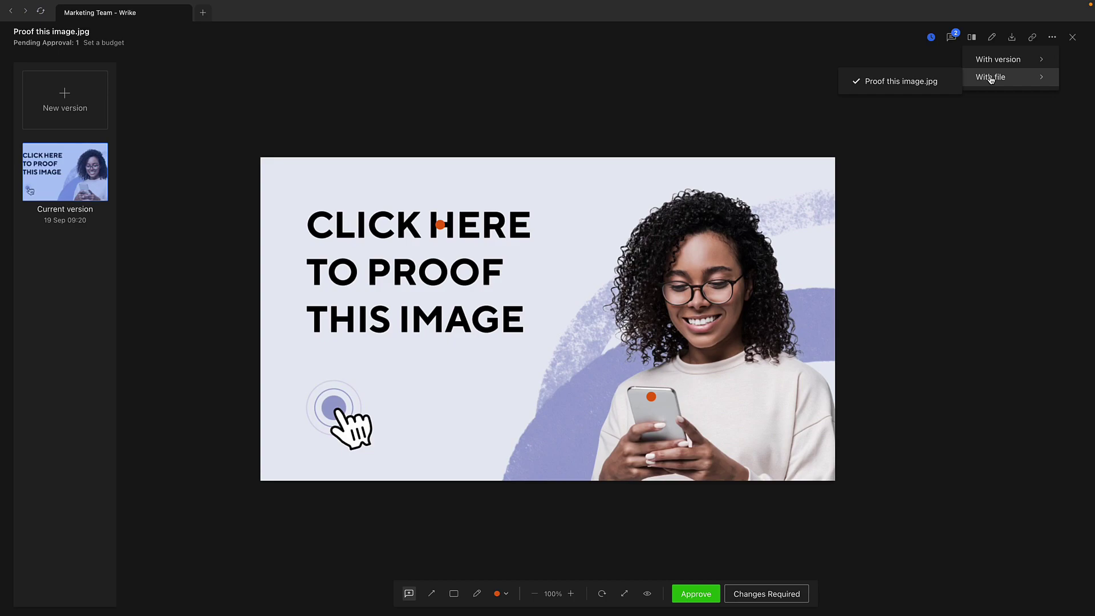
click(993, 38)
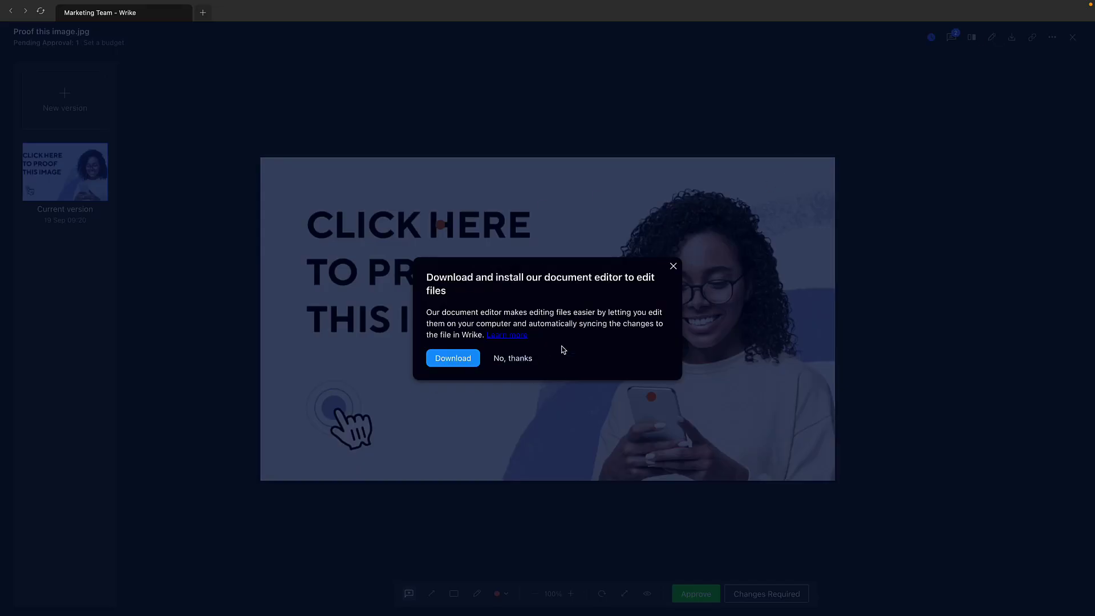
click(674, 267)
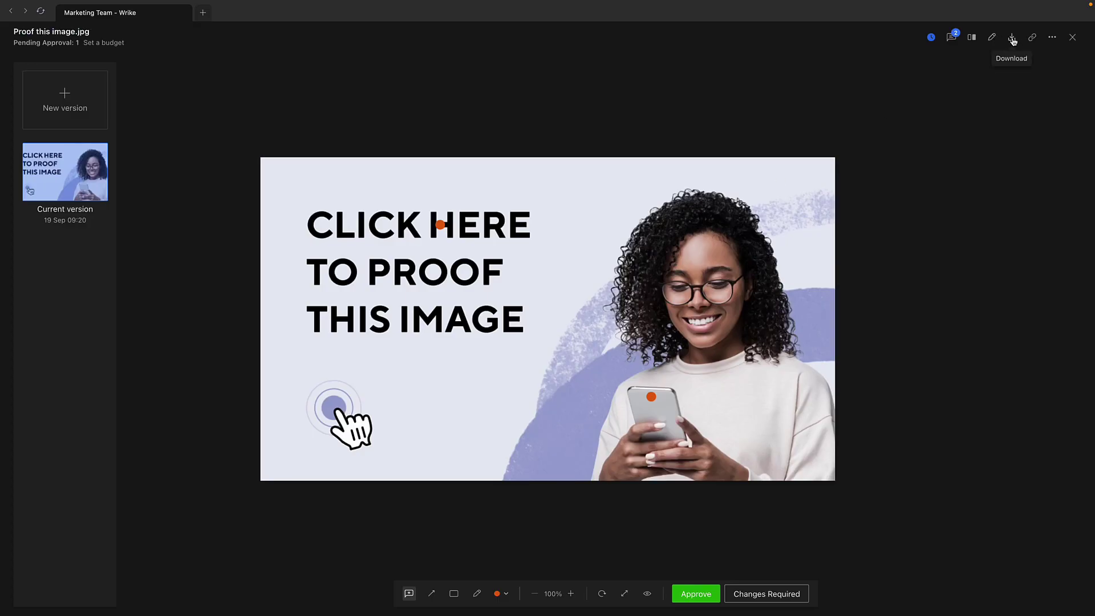
Switch the proofing viewer to light theme, then back to dark theme
click(1050, 38)
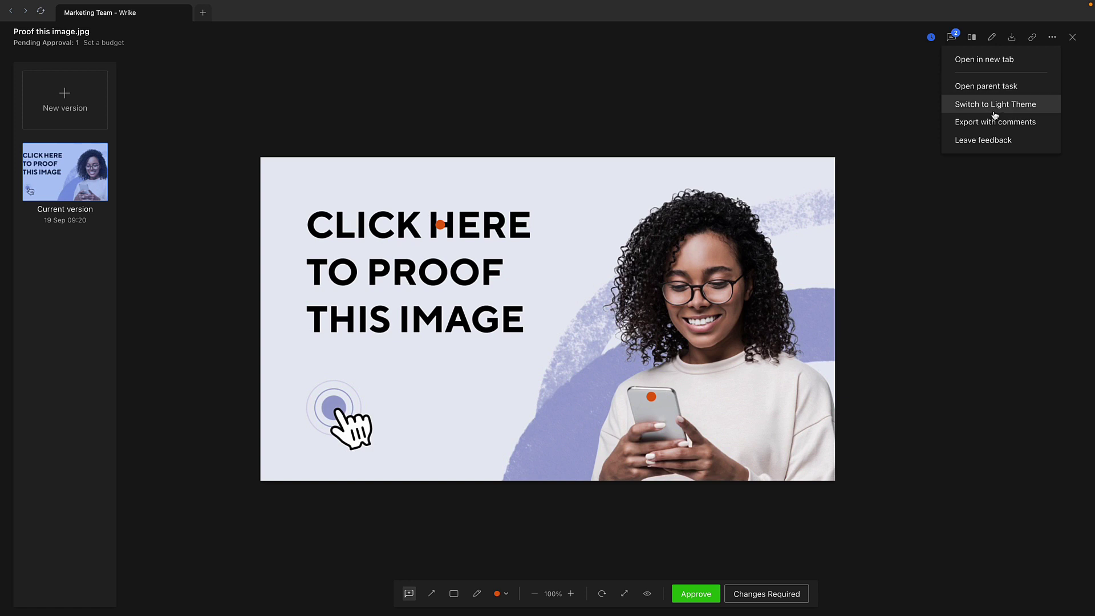
click(995, 111)
click(1052, 38)
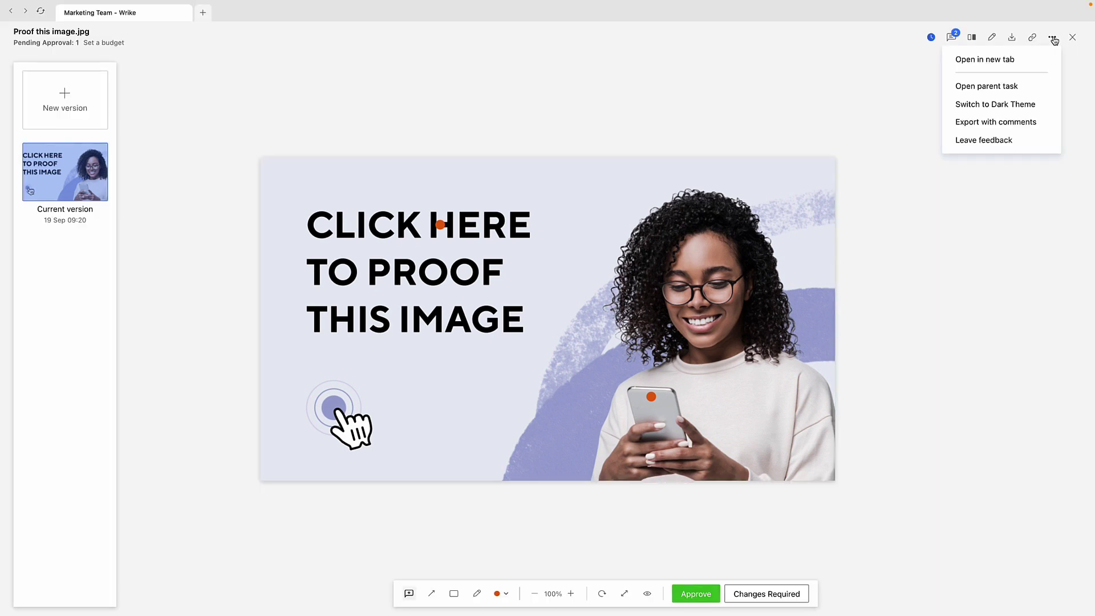
click(1021, 104)
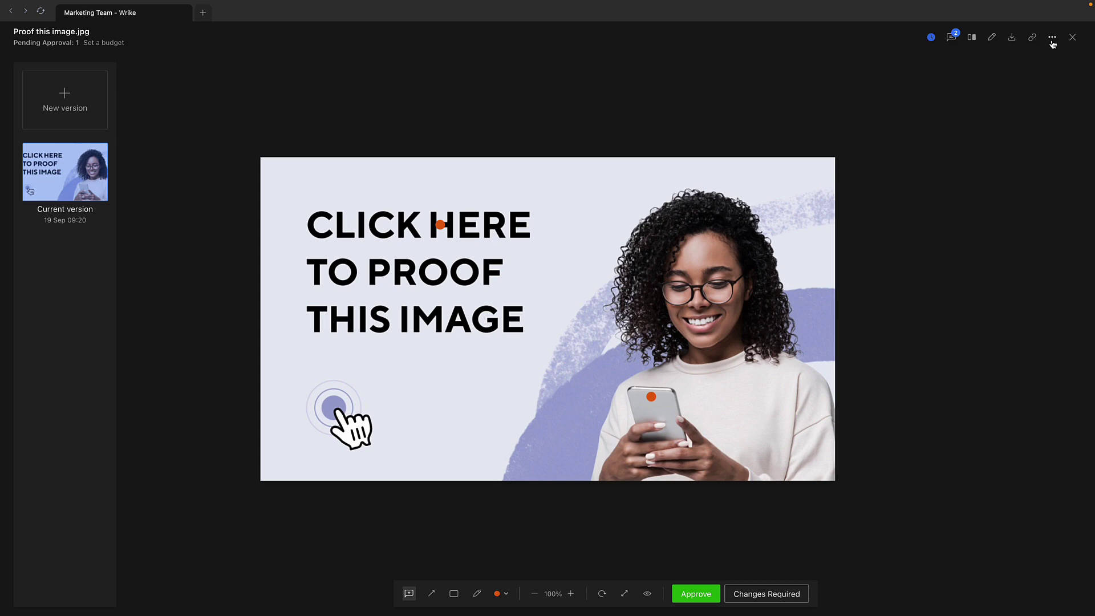
Close the proof viewer and scroll through Set a budget's details panel
click(1075, 38)
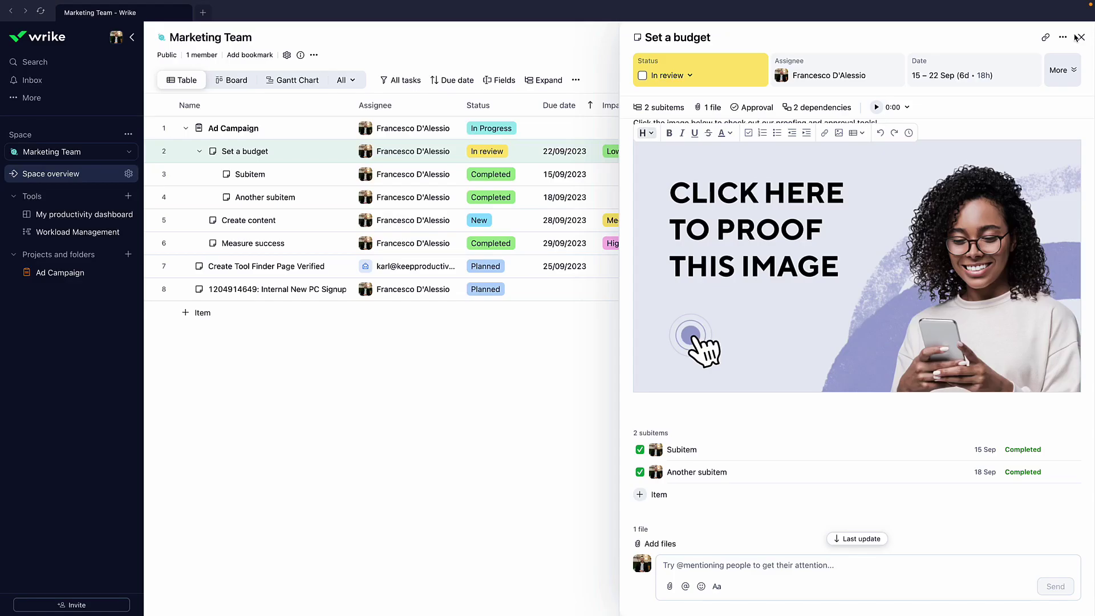
scroll(775, 178, up, 3)
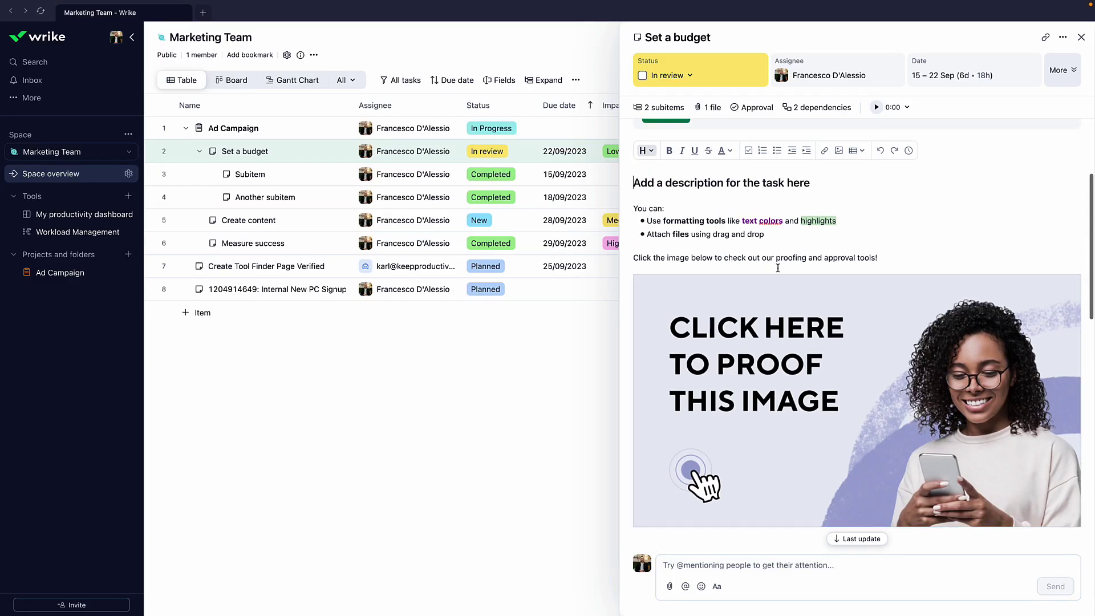
scroll(780, 286, up, 3)
scroll(782, 322, down, 5)
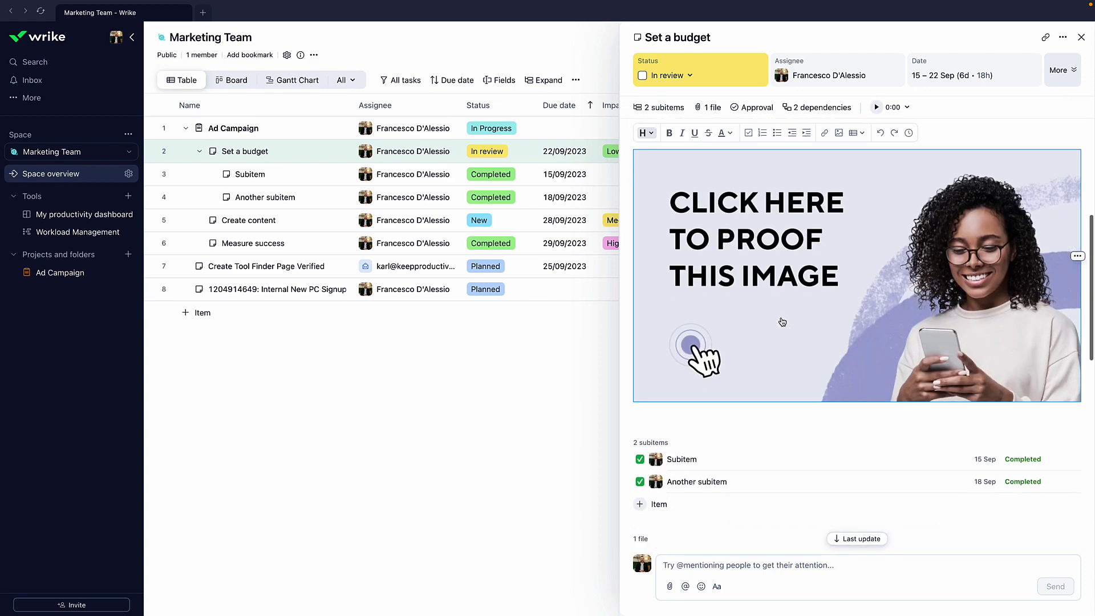
scroll(782, 322, up, 6)
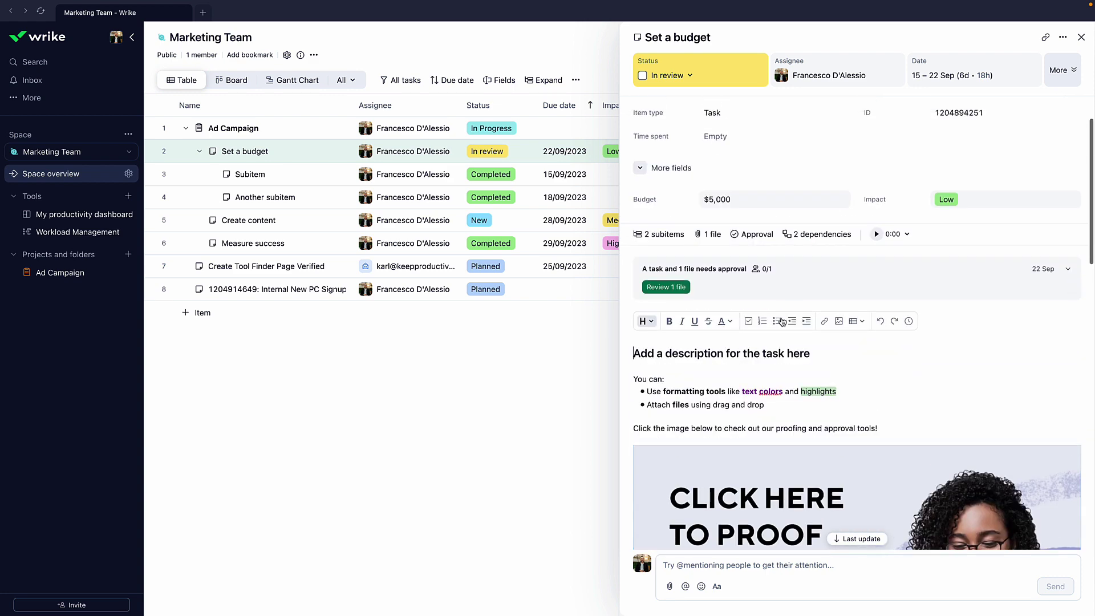
Jump to the task's 2 subitems and Approval sections, then bring up its '...' actions menu
click(681, 235)
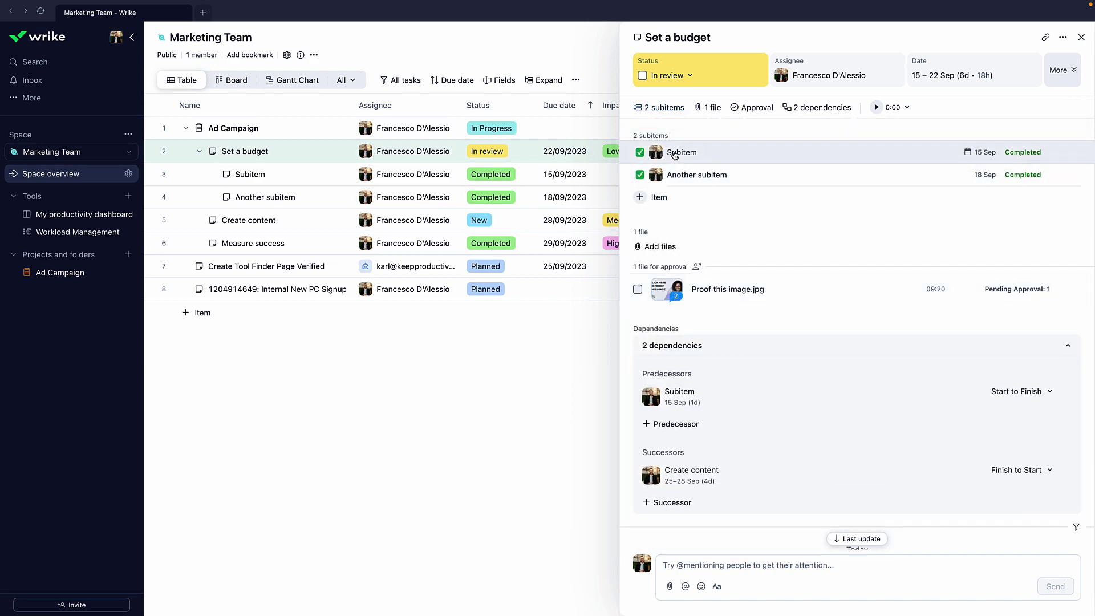
scroll(718, 180, up, 1)
scroll(717, 179, up, 5)
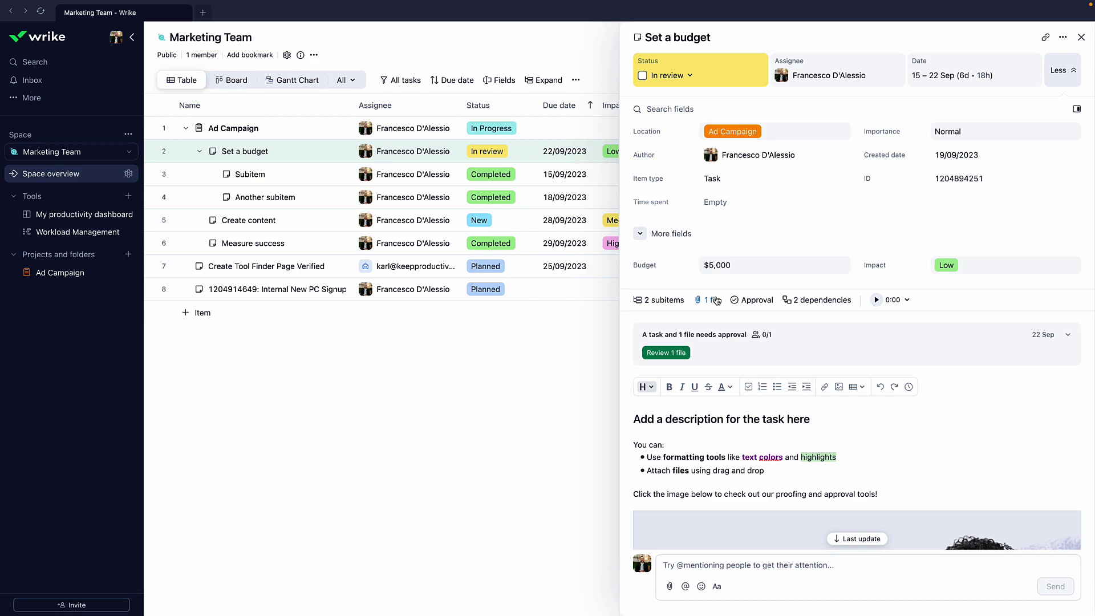
click(752, 302)
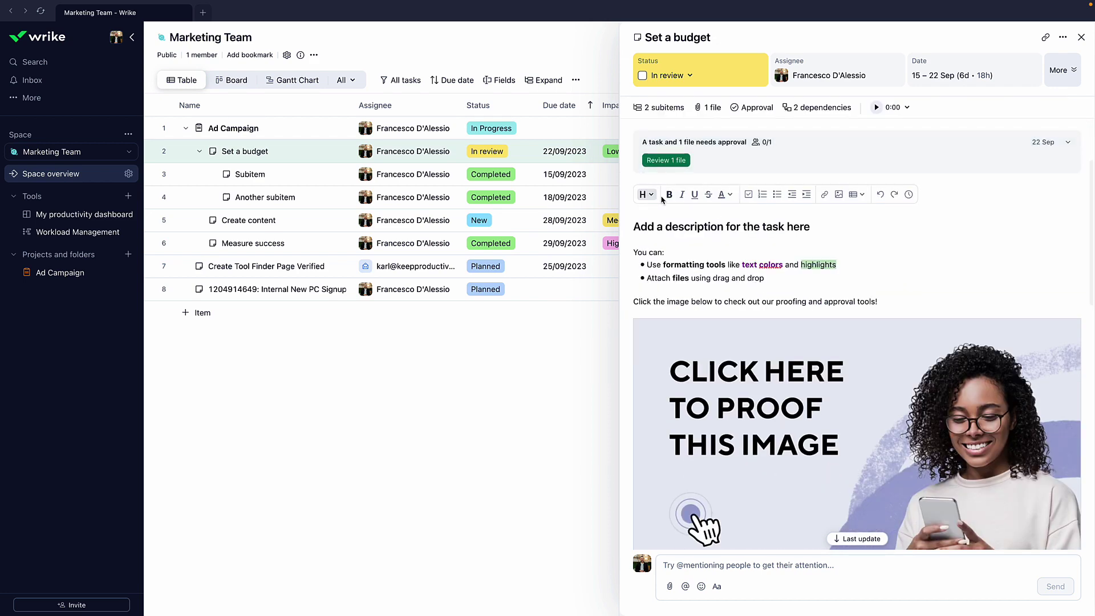
scroll(799, 257, up, 3)
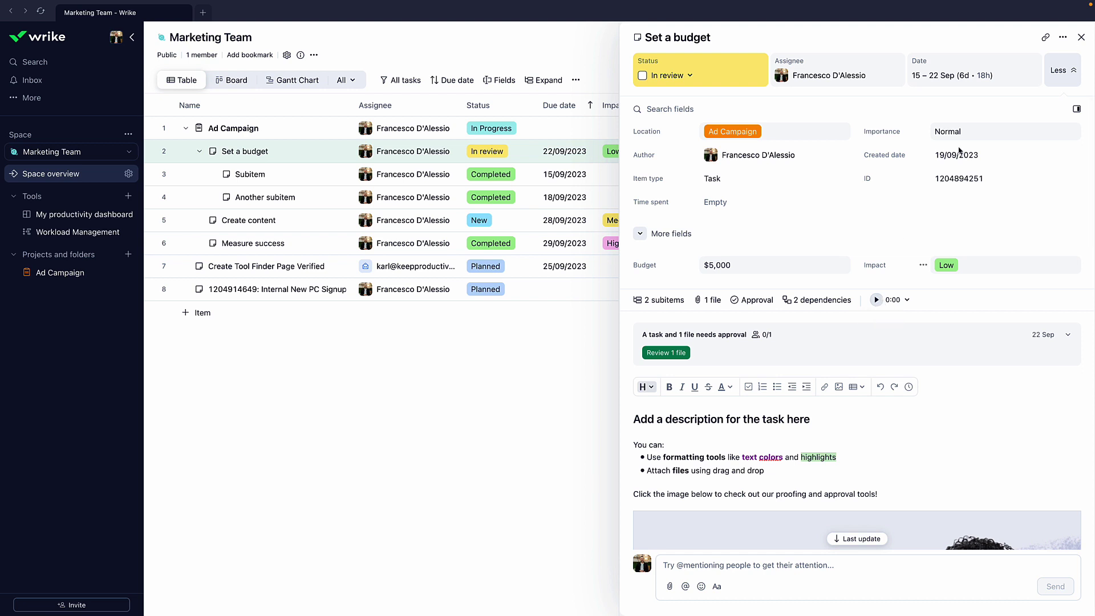
click(1064, 39)
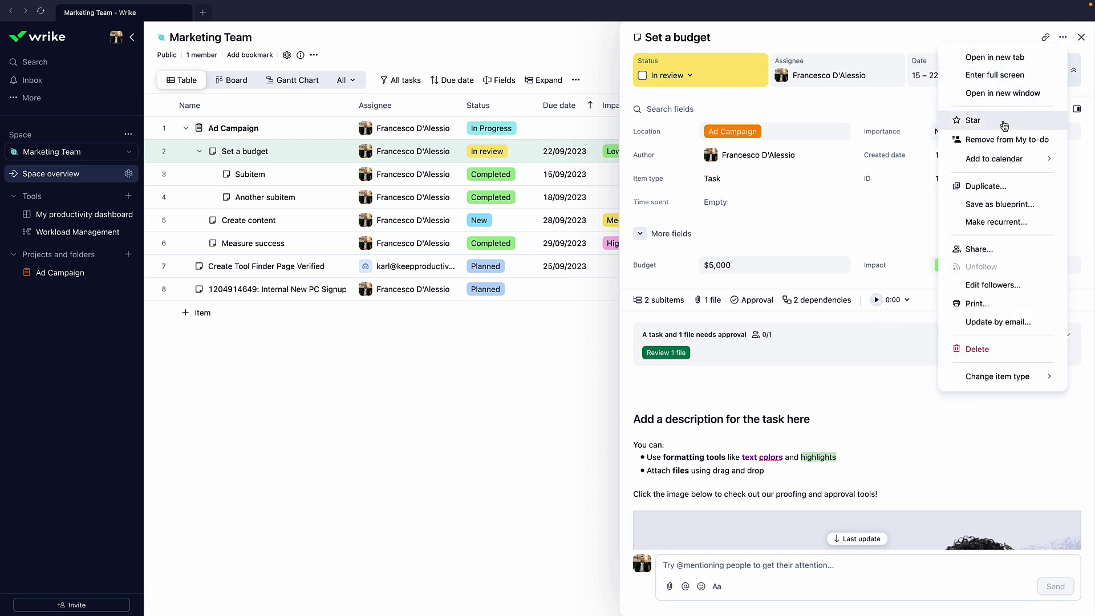
Open Set a budget in a new browser tab, return to Marketing Team, and close the task panel
mouse_move(999, 163)
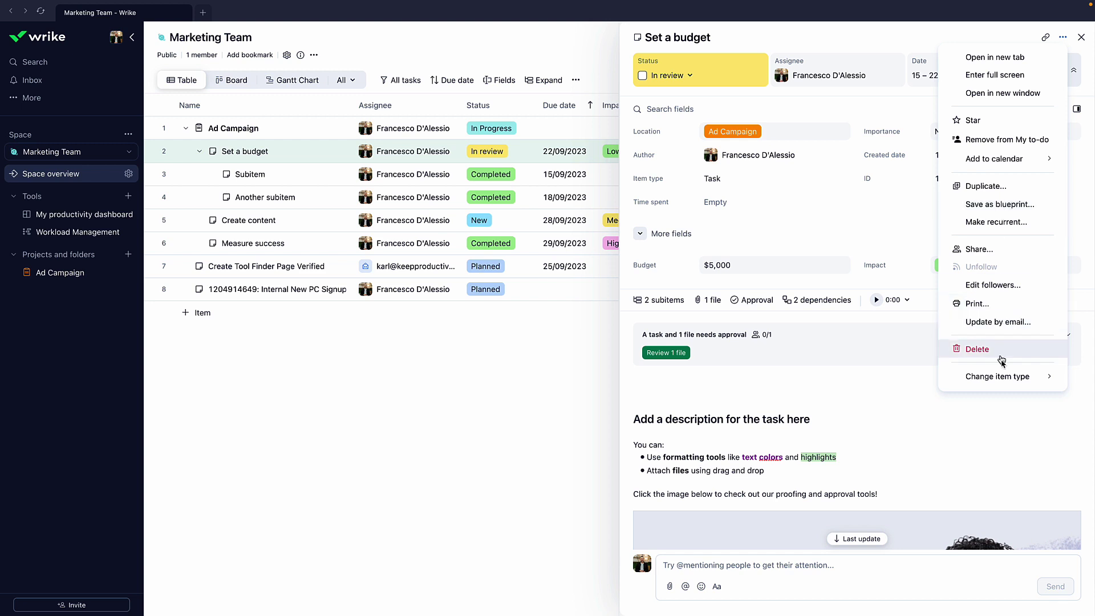
mouse_move(1009, 374)
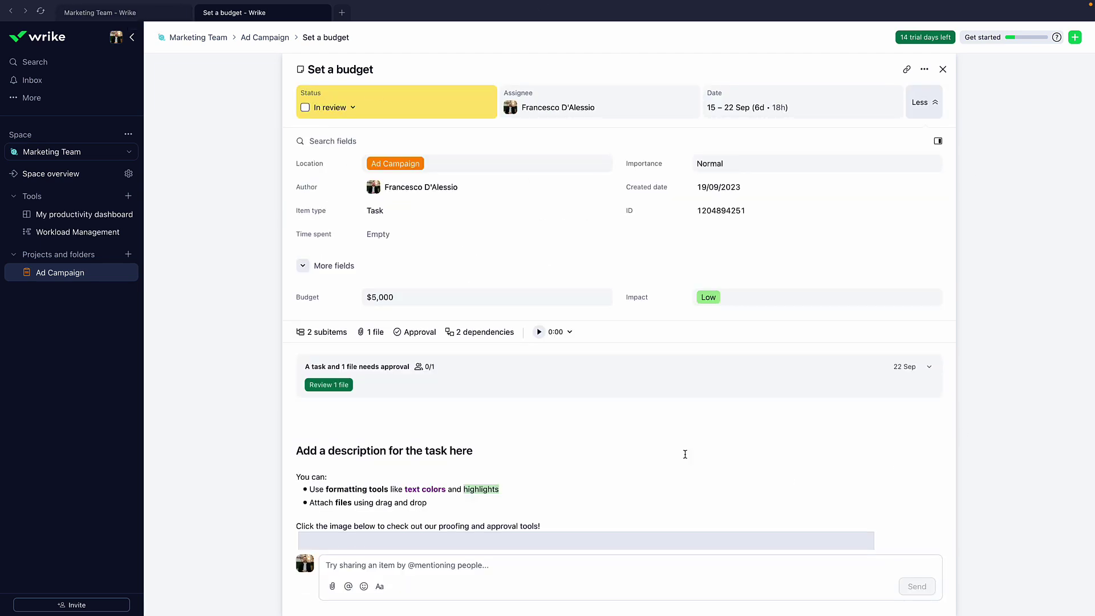
click(131, 15)
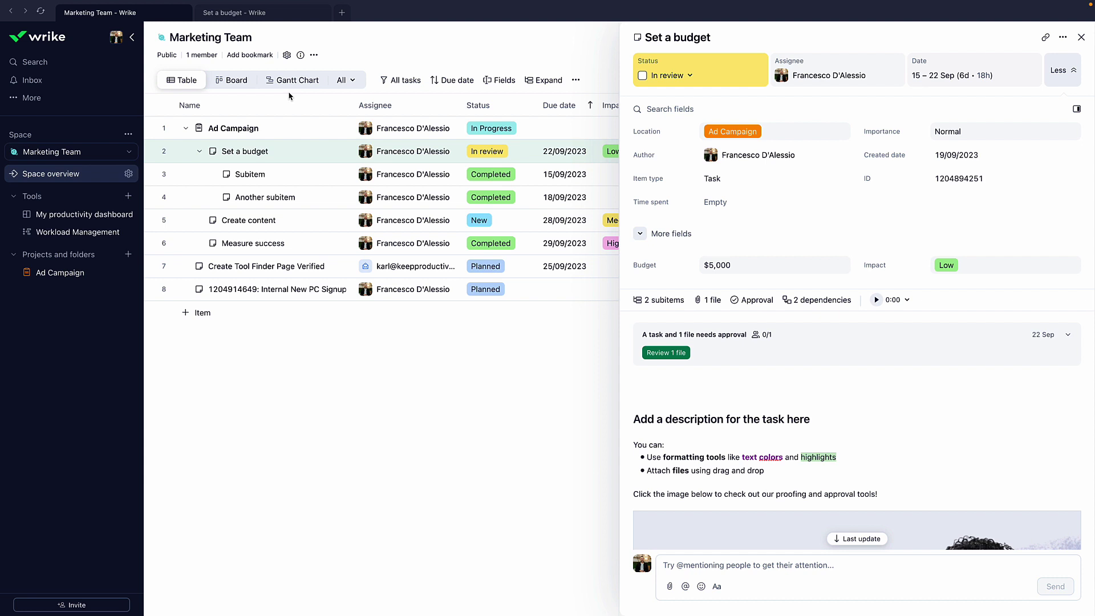
click(1082, 38)
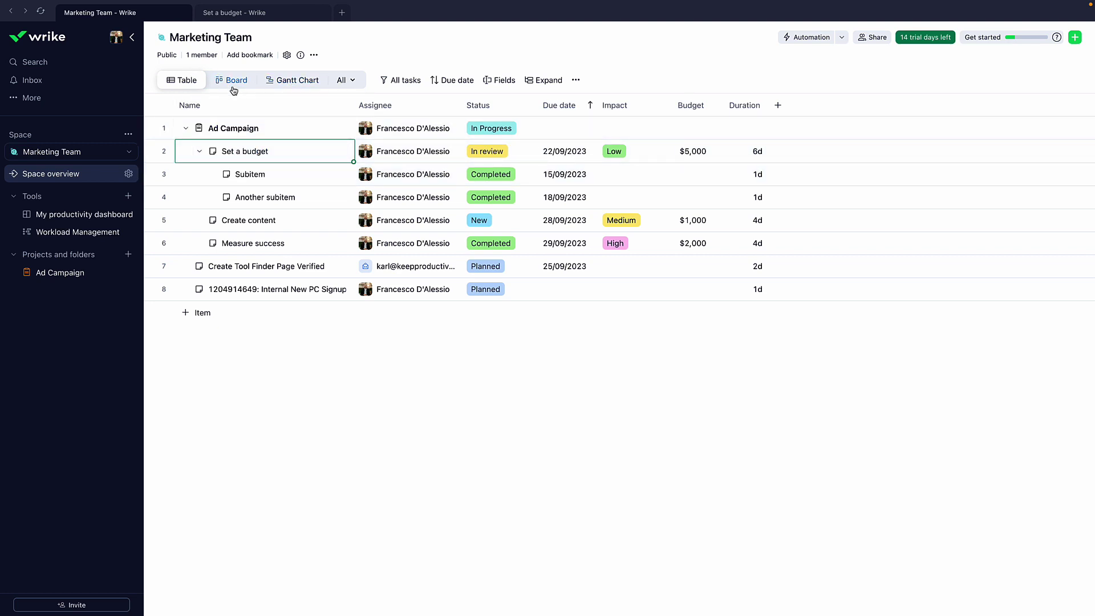
Open My productivity dashboard, resize the To do this week widget, widen To review, and show the widget catalogue
click(76, 215)
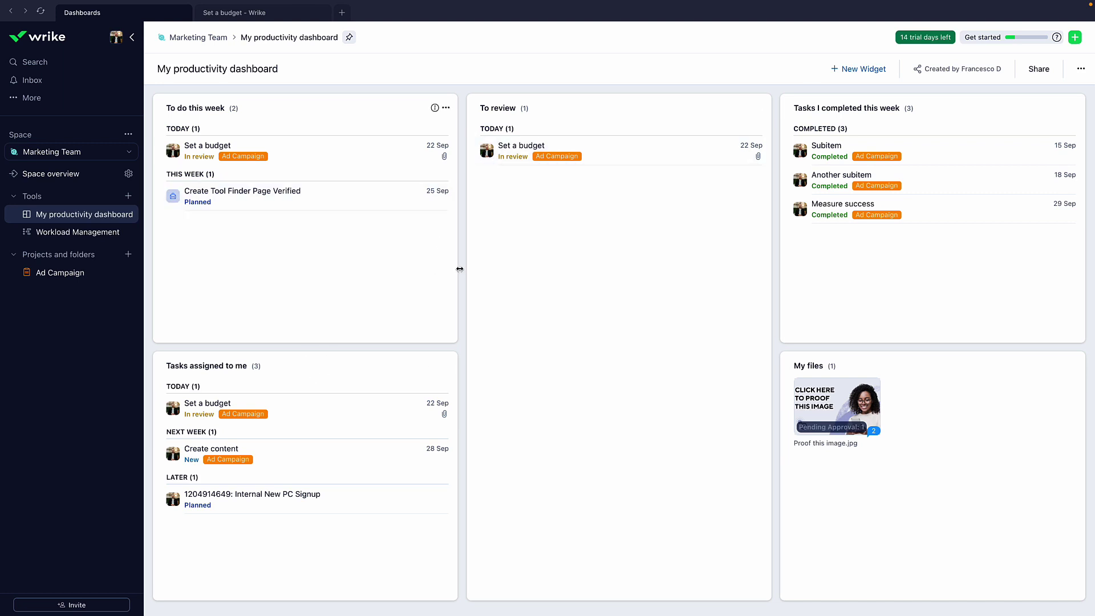
drag(460, 269, 310, 276)
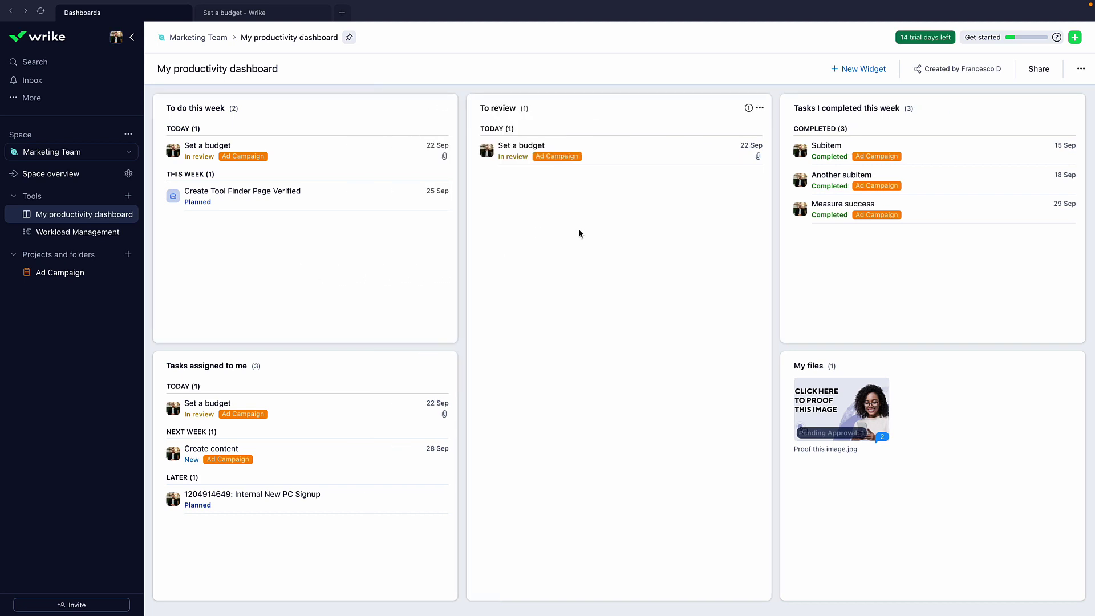
drag(775, 211, 1032, 227)
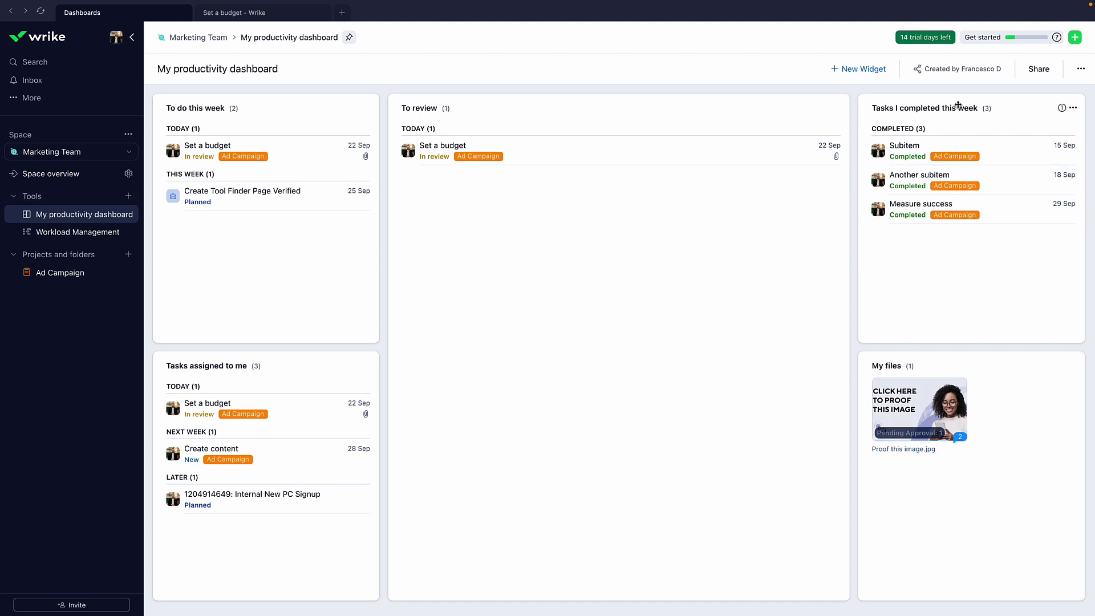
click(865, 72)
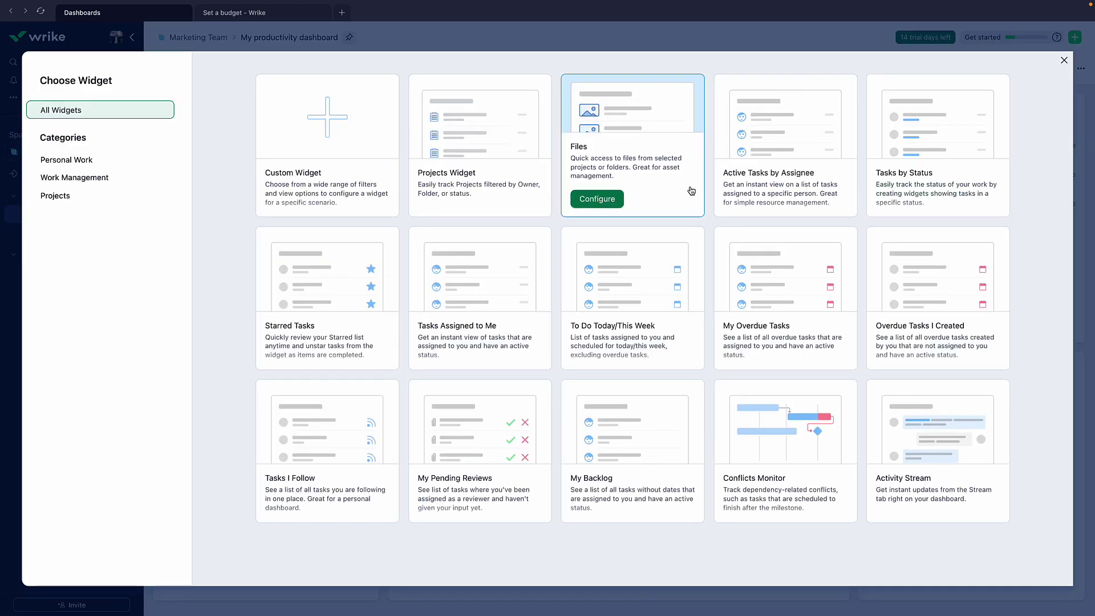
Add the Conflicts Monitor and Starred Tasks widgets to the dashboard
mouse_move(757, 464)
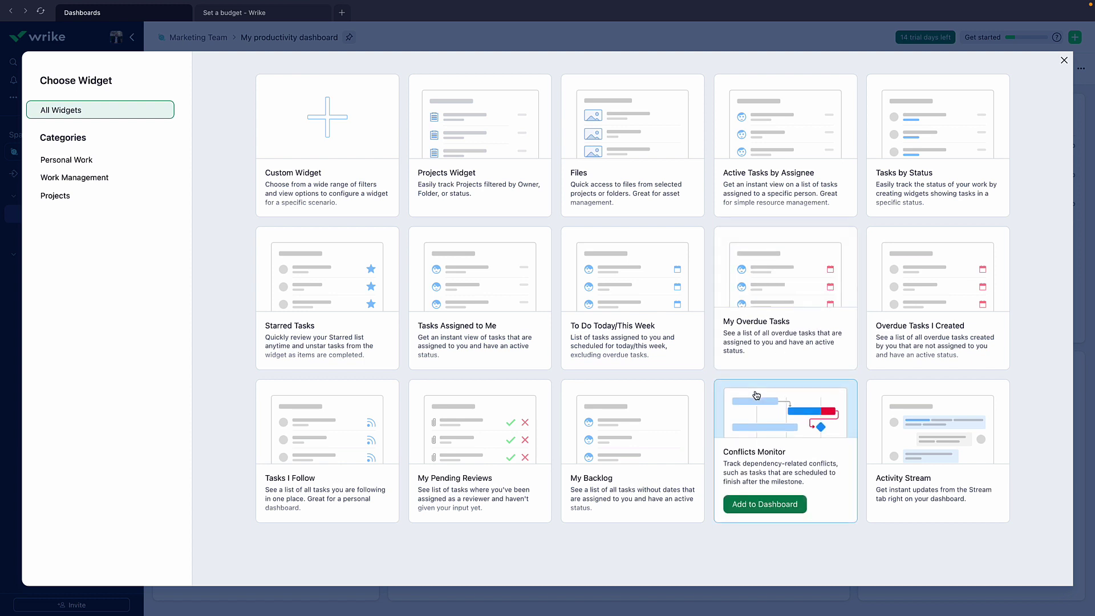
click(765, 505)
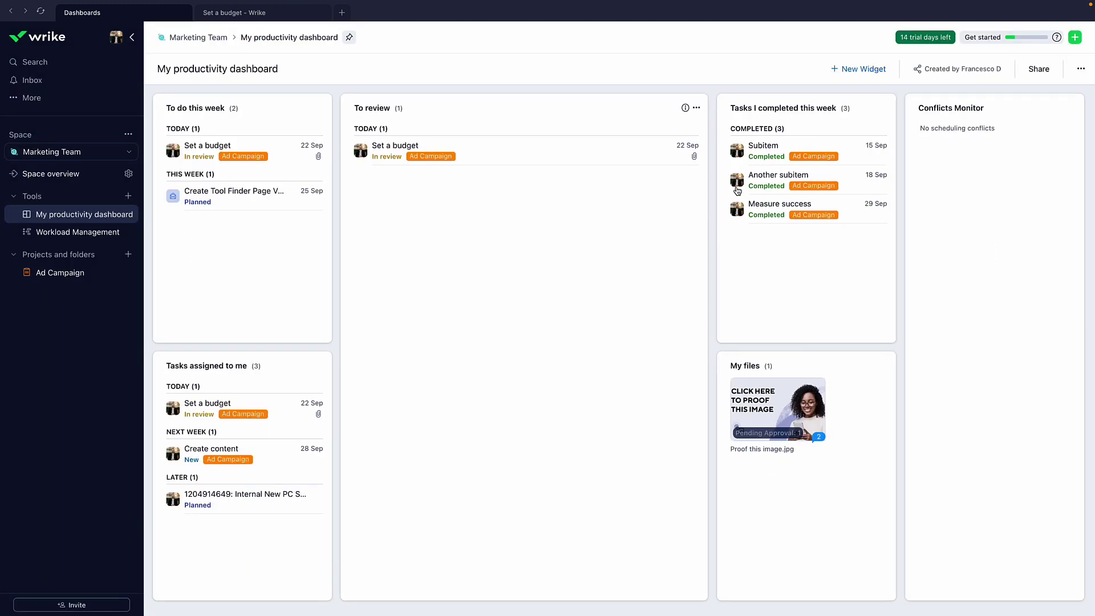
click(861, 68)
mouse_move(313, 312)
click(317, 353)
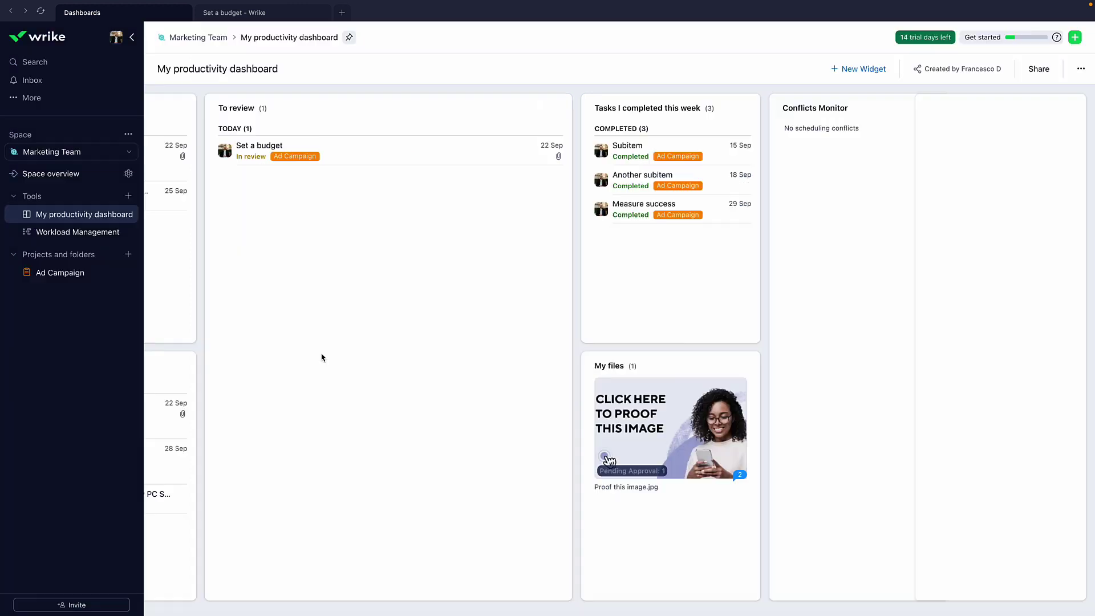
Narrow the To review widget to half width and briefly view the Set a budget task details
scroll(569, 175, left, 4)
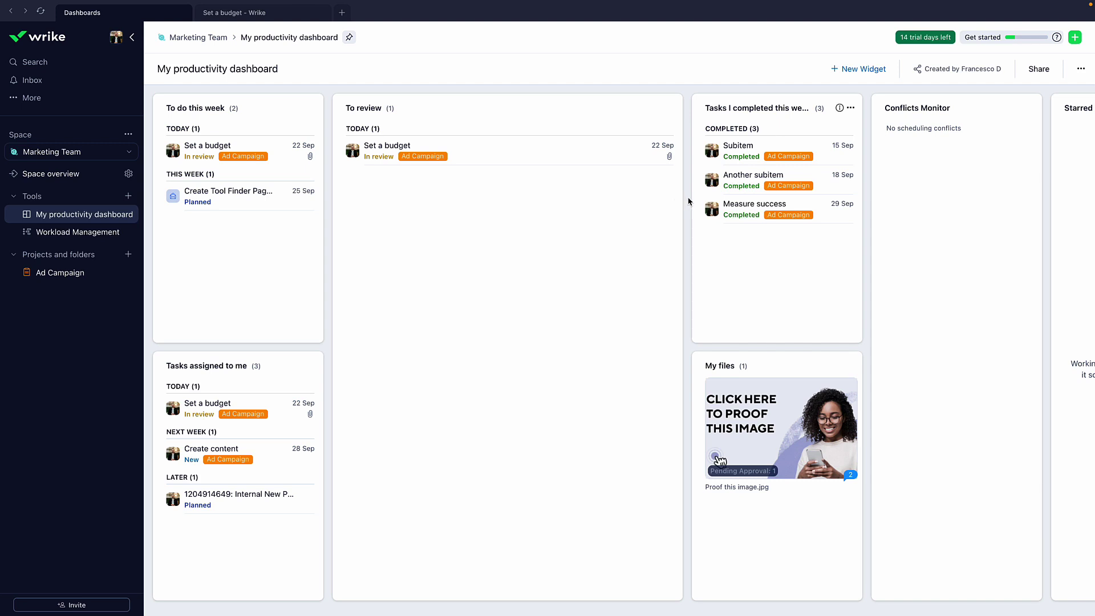
drag(687, 197, 426, 200)
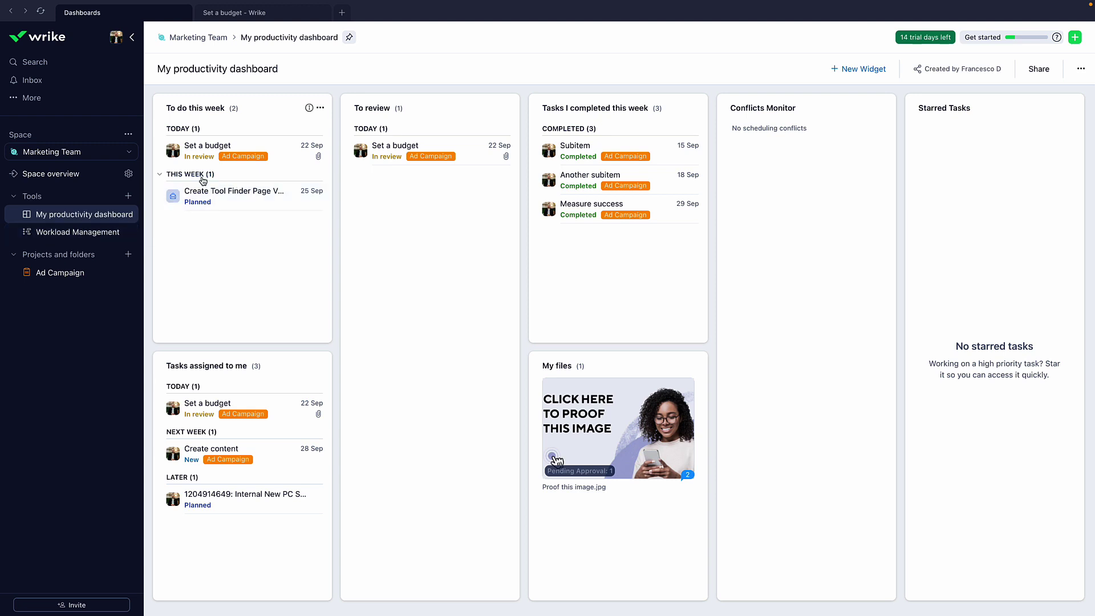
click(288, 149)
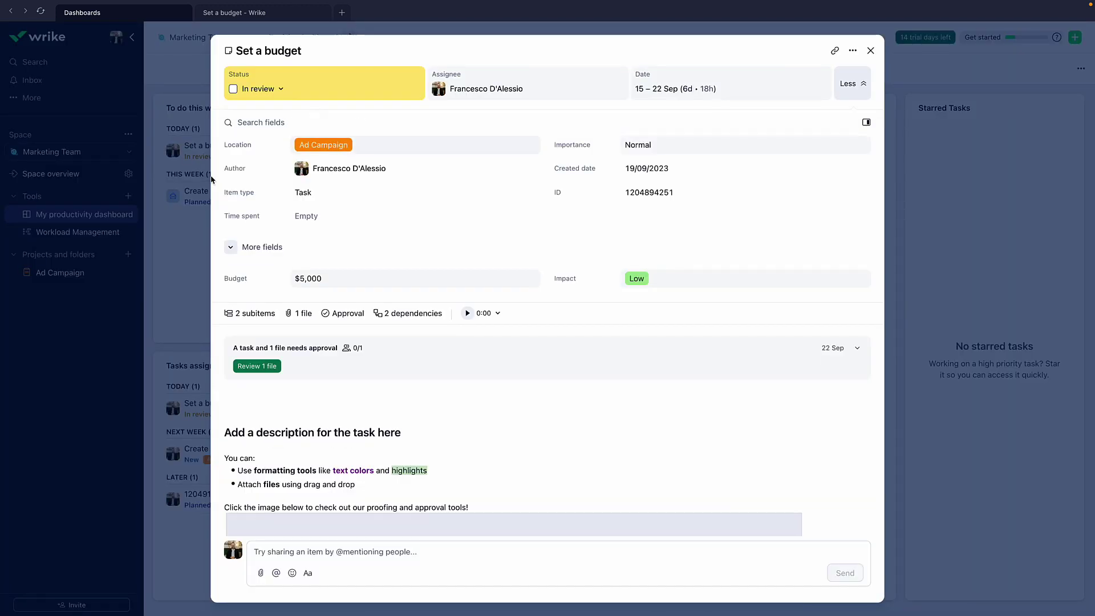
click(181, 219)
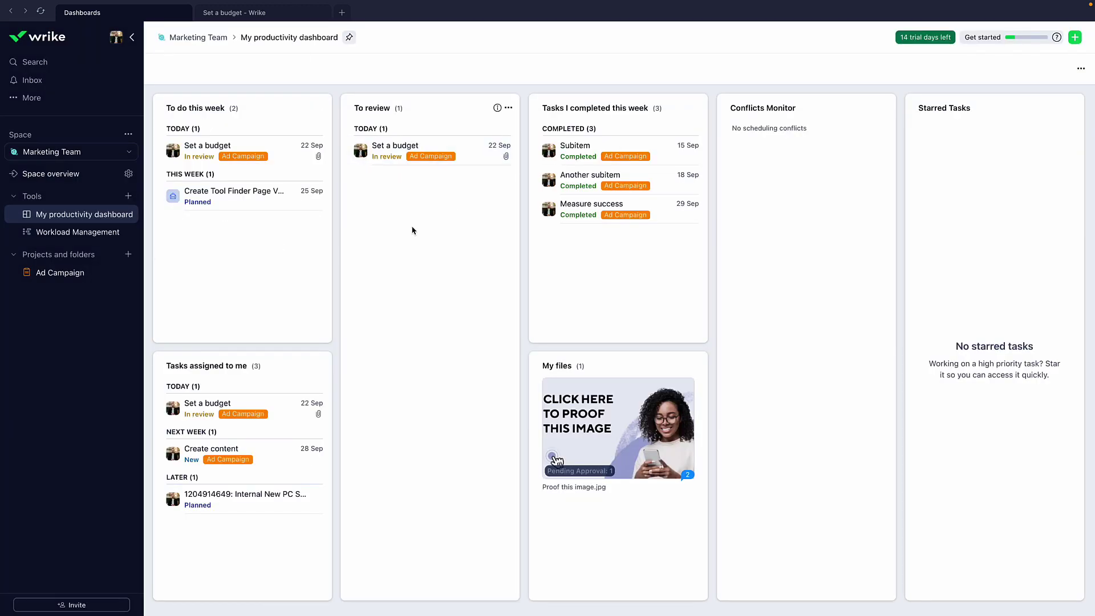
In Workload Management, expand the assignee's row and move Complete IRS Forms to start on Fr 15
click(91, 233)
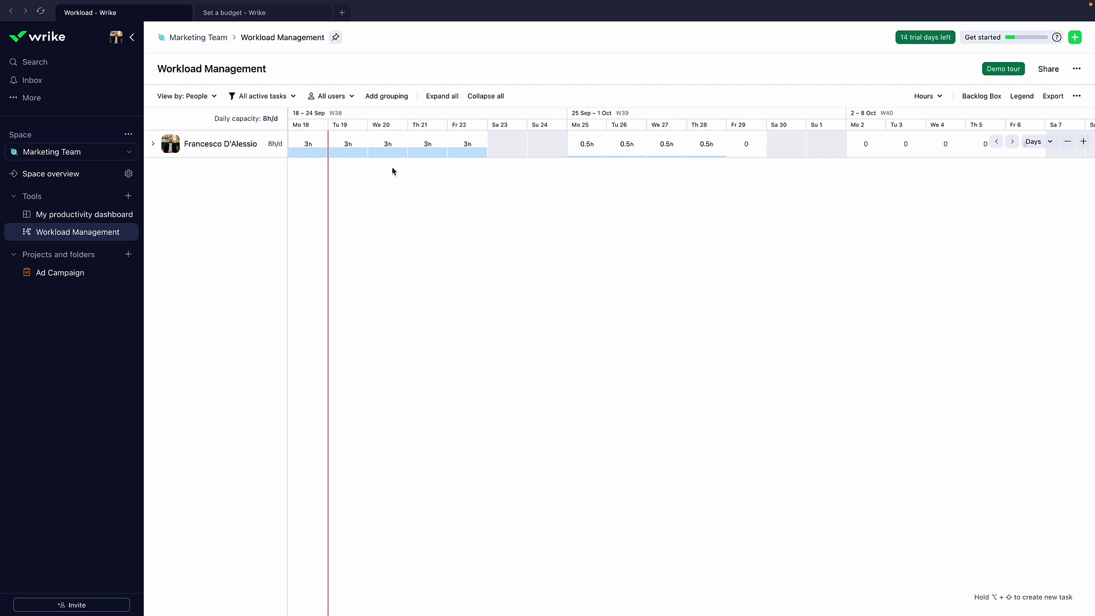
click(267, 150)
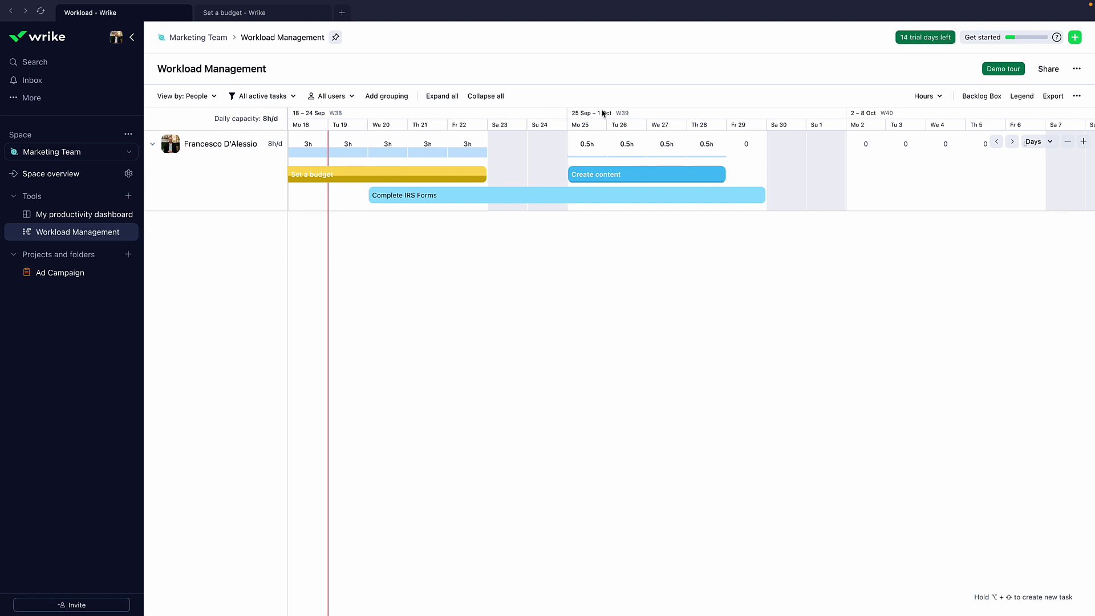
scroll(392, 175, left, 5)
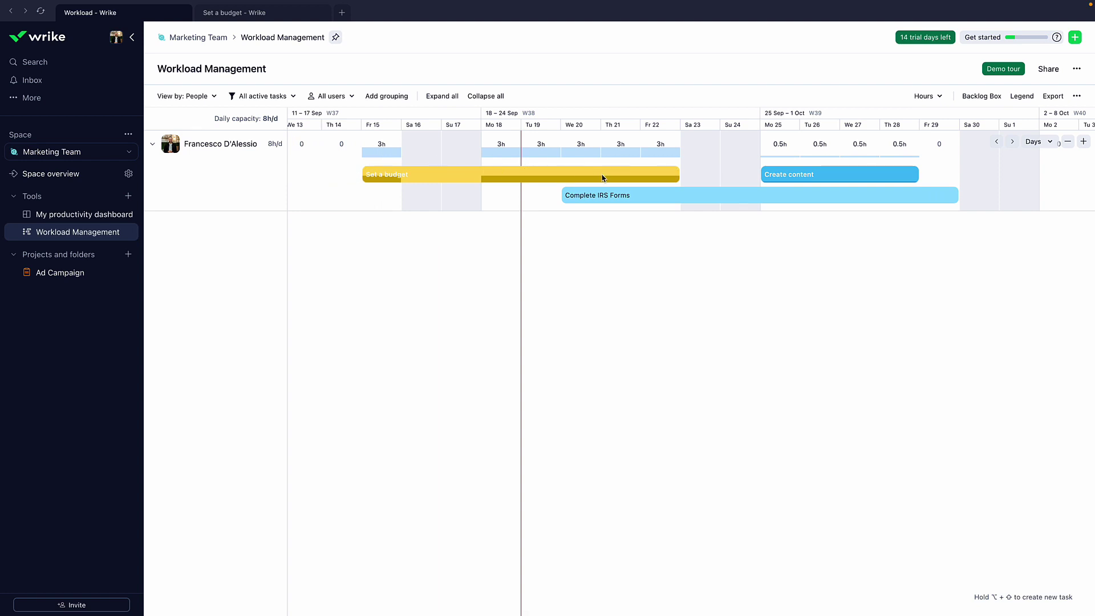
drag(647, 199, 411, 199)
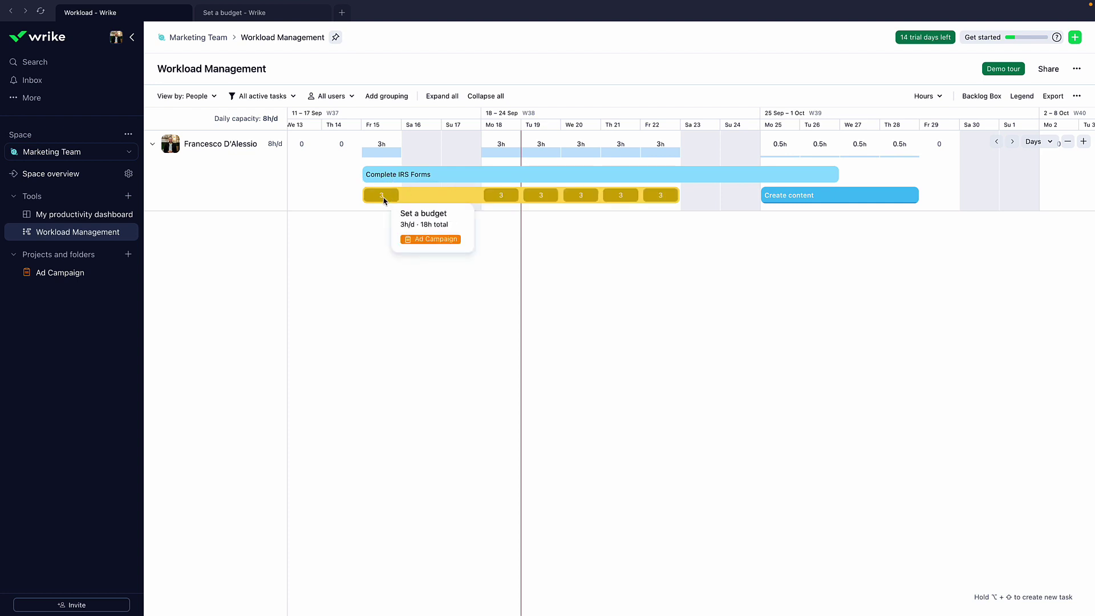
Give Complete IRS Forms a 4d duration with effort tracking in Flexible mode
click(398, 177)
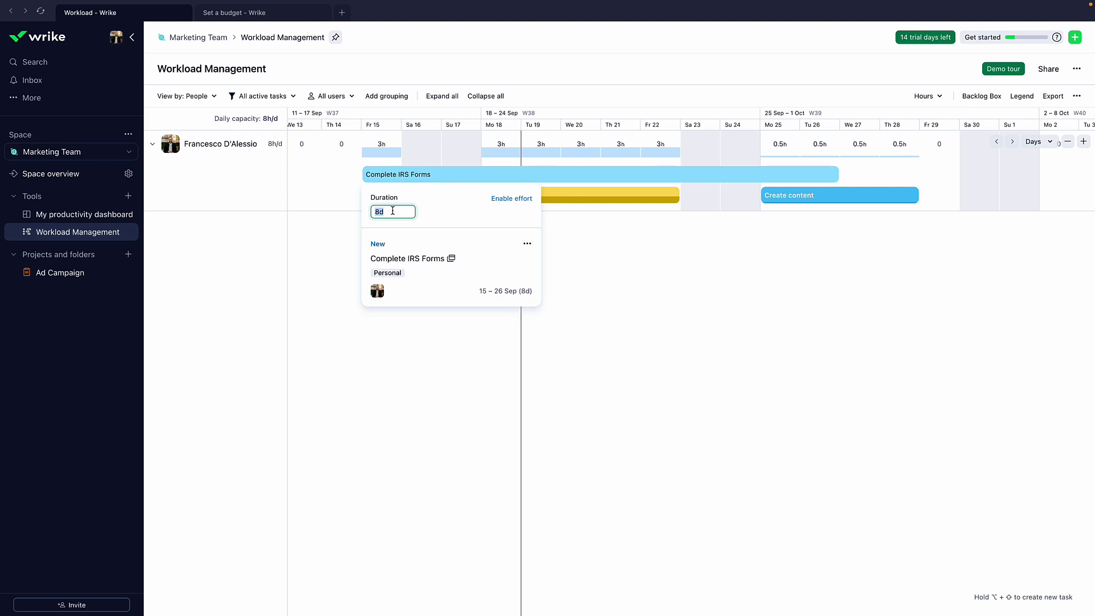
text(4d)
key(Return)
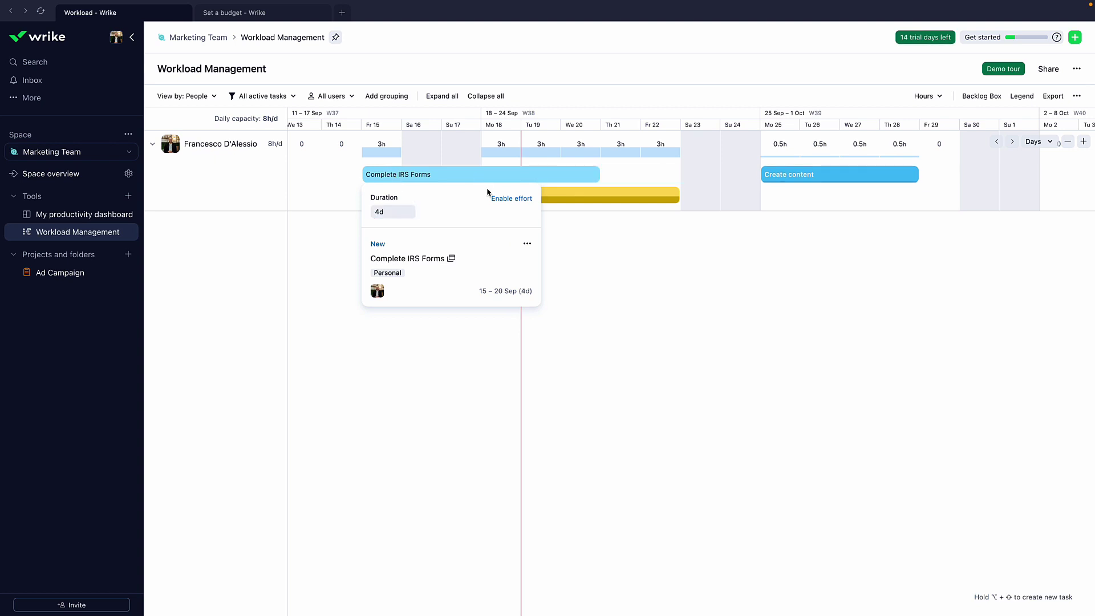
click(512, 198)
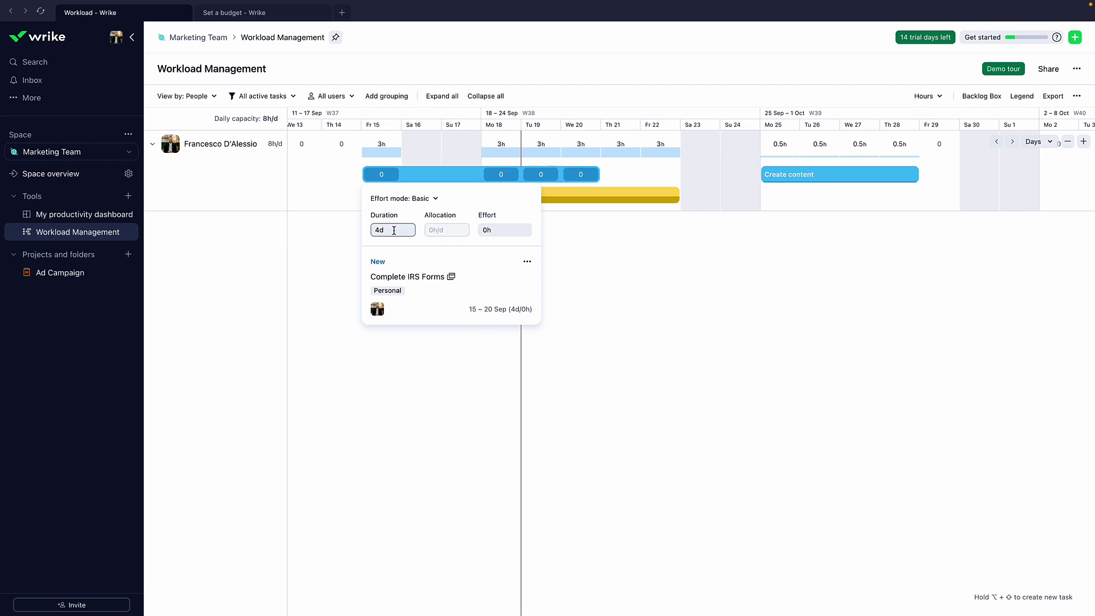
click(429, 200)
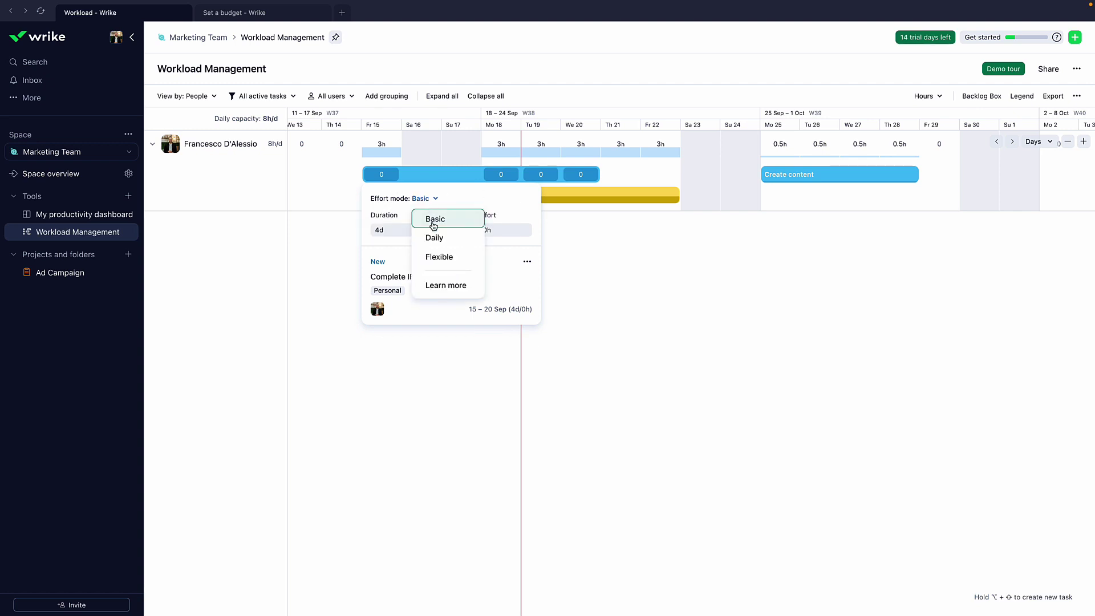
click(431, 237)
click(432, 199)
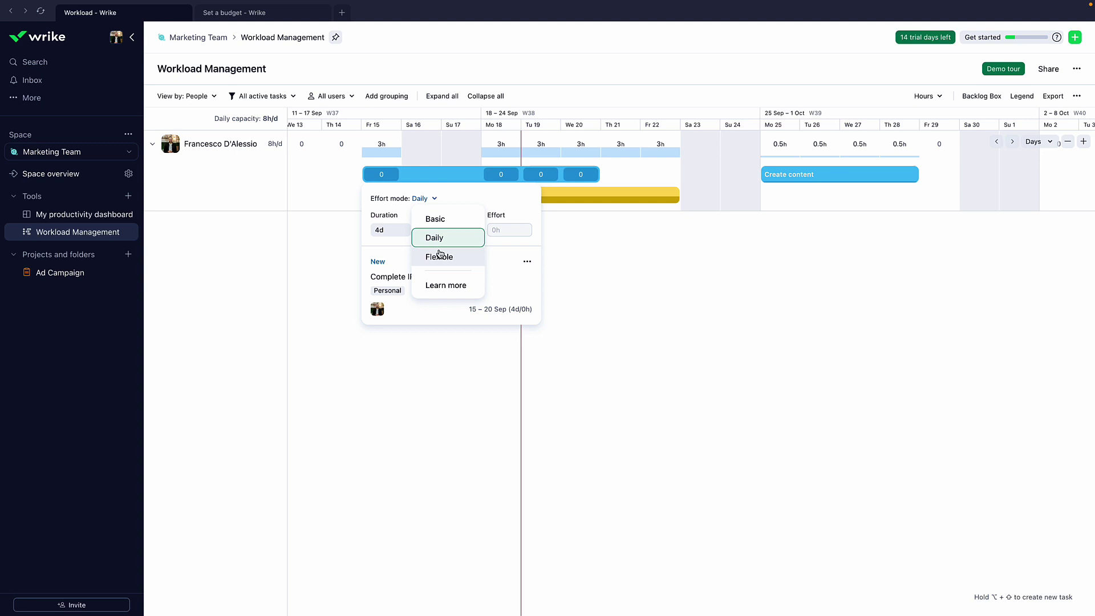
click(445, 254)
Enter daily efforts of 5, 3, 4 and 10 hours for Fr 15, Mo 18, Tu 19 and We 20
click(374, 172)
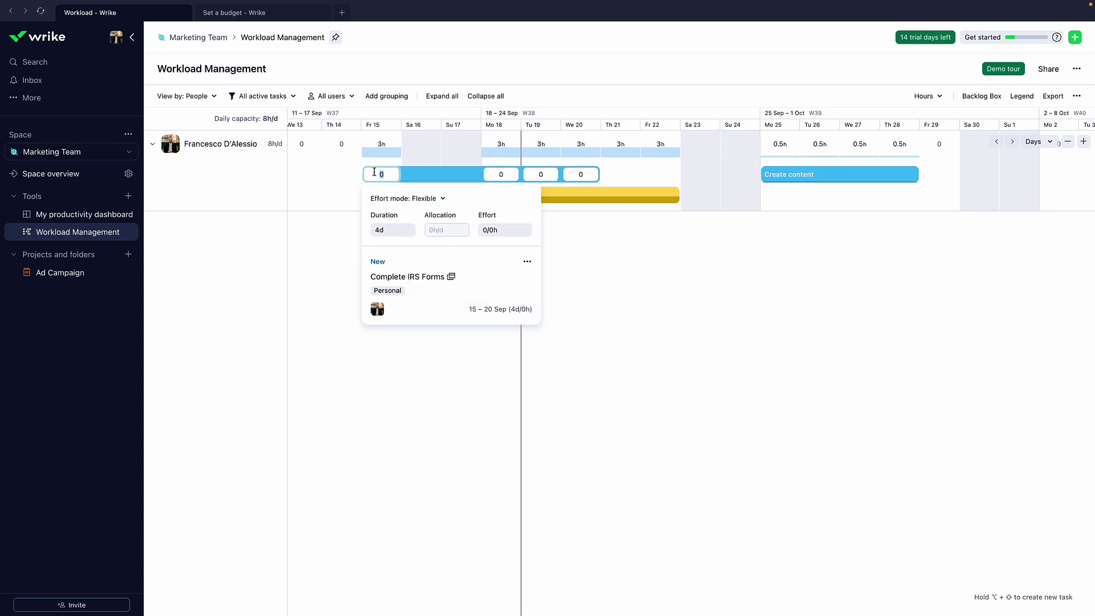
text(5)
click(501, 173)
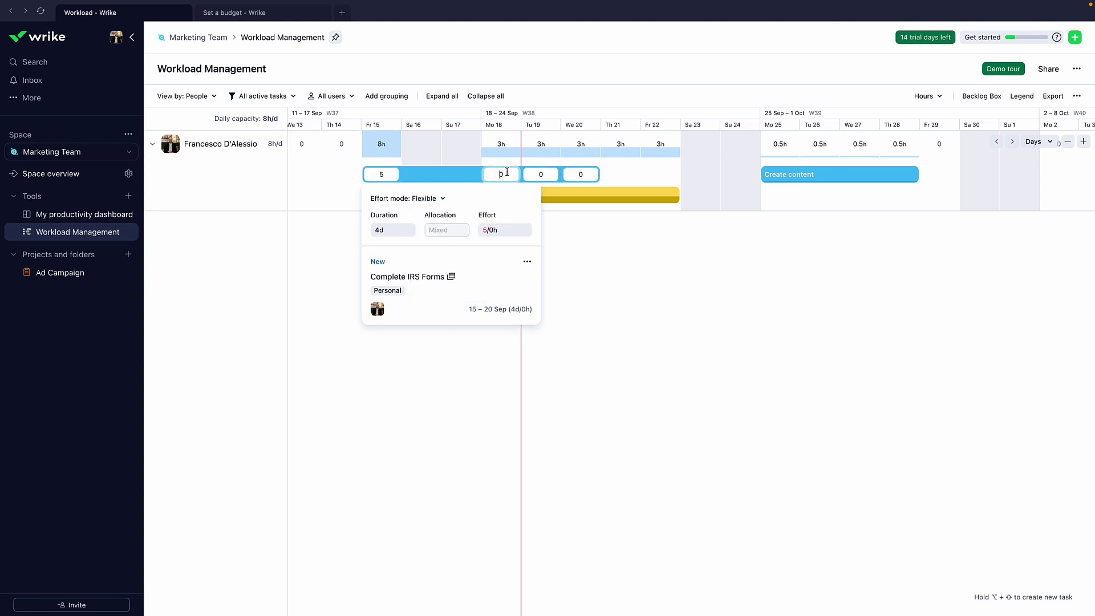
text(3)
click(533, 174)
text(4)
click(571, 175)
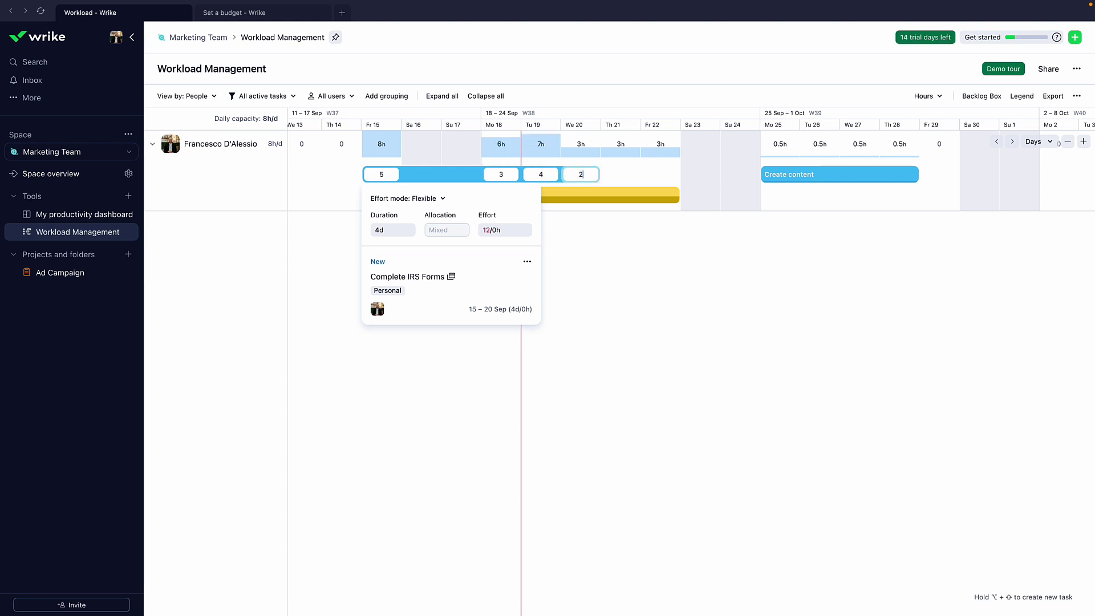
text(10)
click(595, 248)
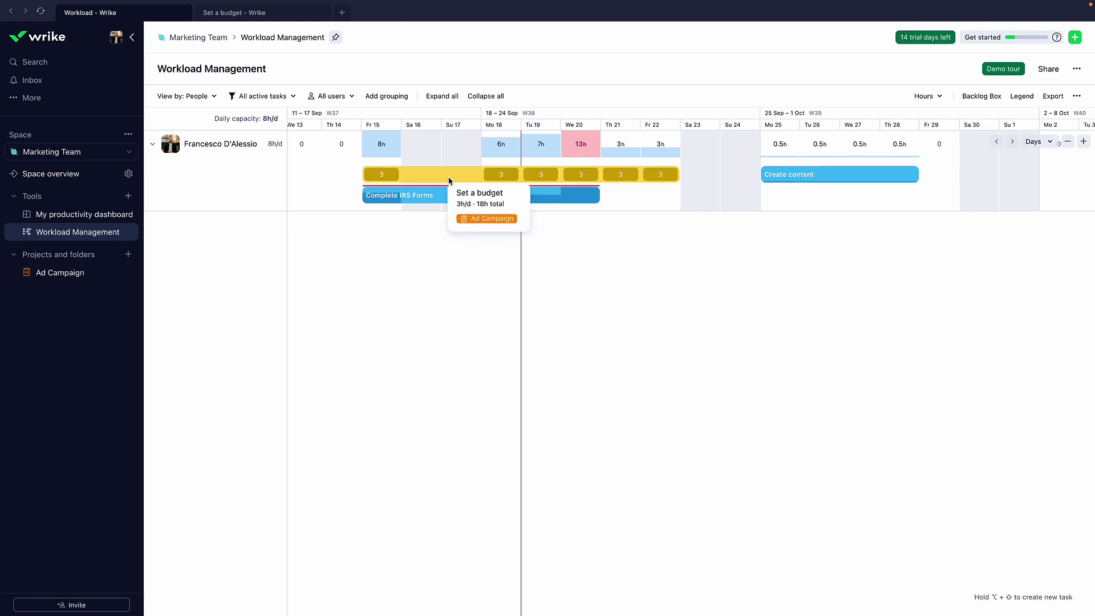
mouse_move(425, 202)
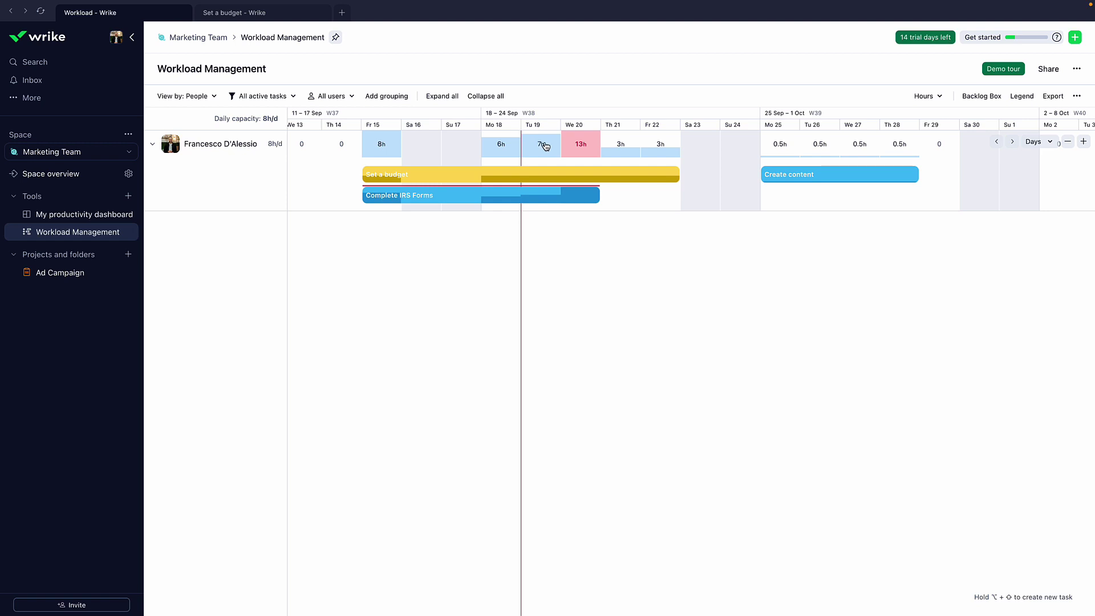
mouse_move(584, 146)
mouse_move(587, 181)
scroll(587, 151, right, 2)
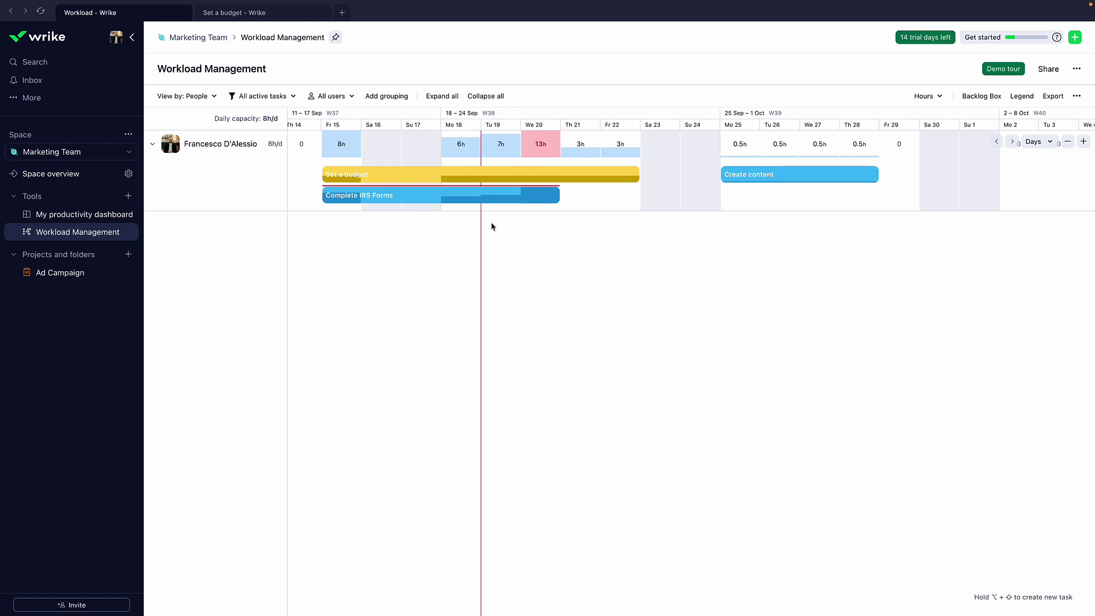
mouse_move(350, 188)
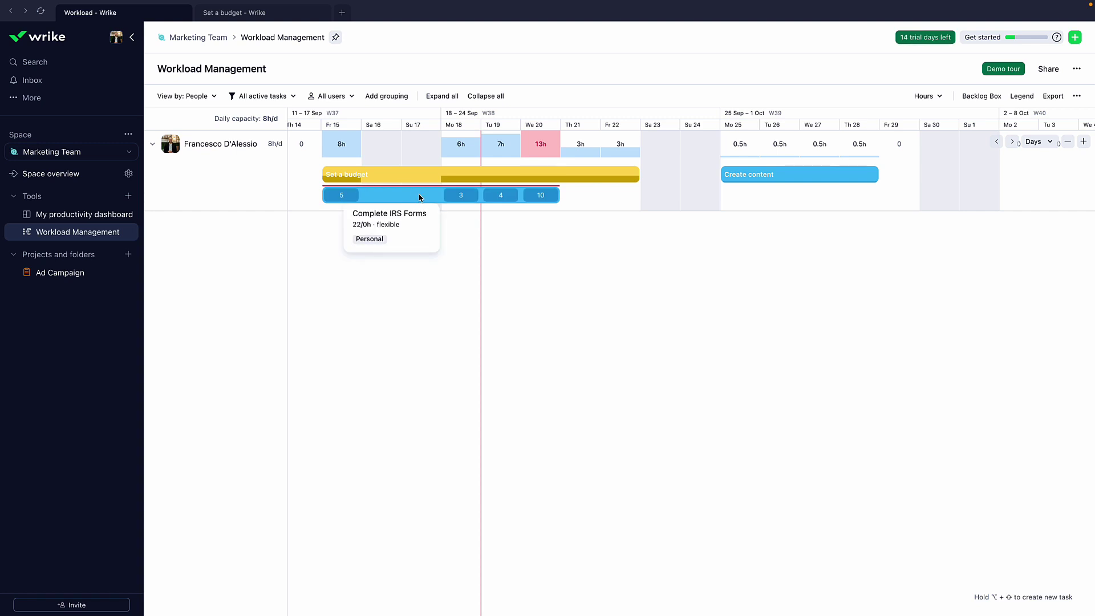
Switch the effort unit from hours through percentages to FTE, showing We 20 at 1.63 FTE
click(935, 96)
click(958, 152)
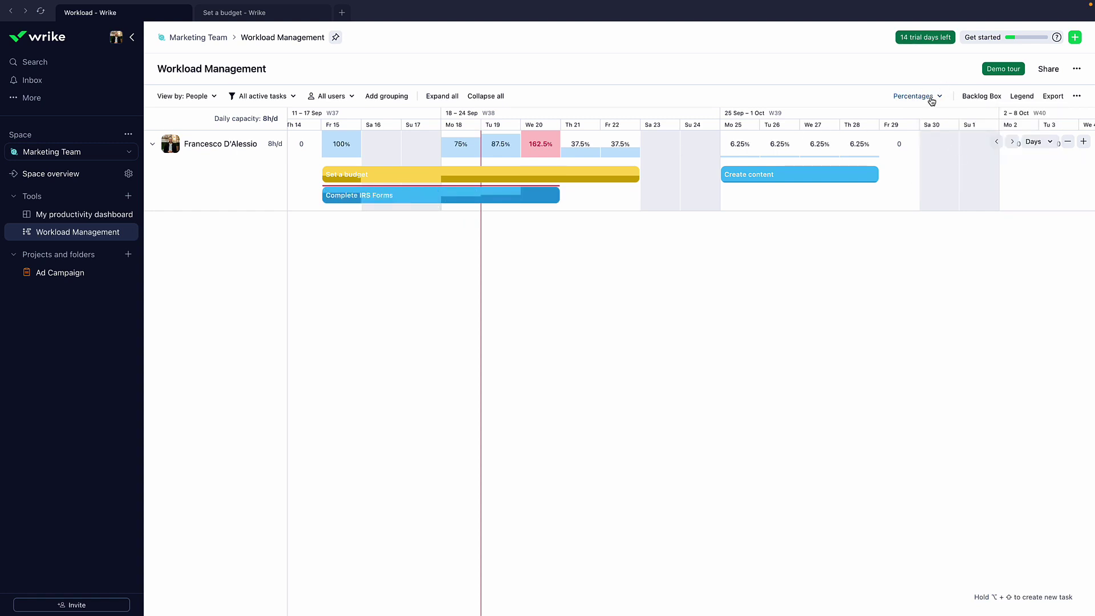
click(932, 96)
click(941, 171)
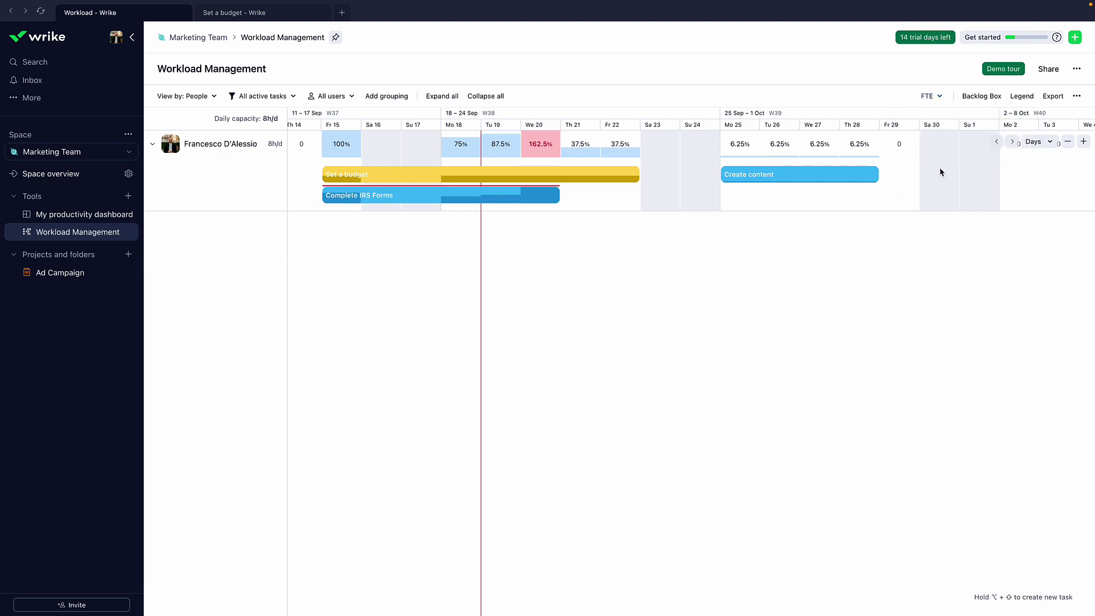
click(933, 97)
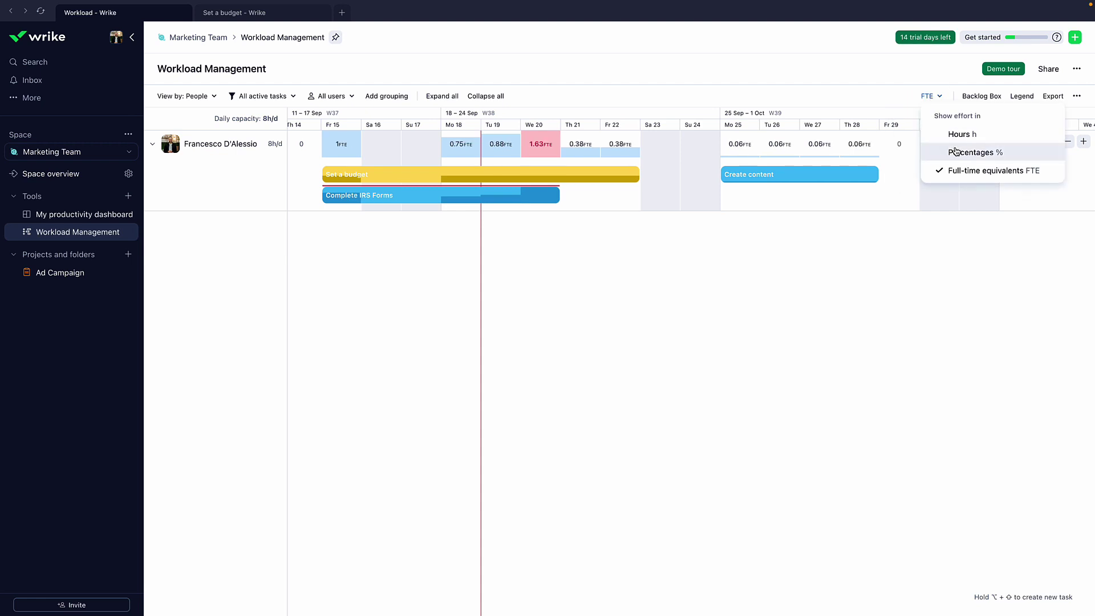
click(967, 171)
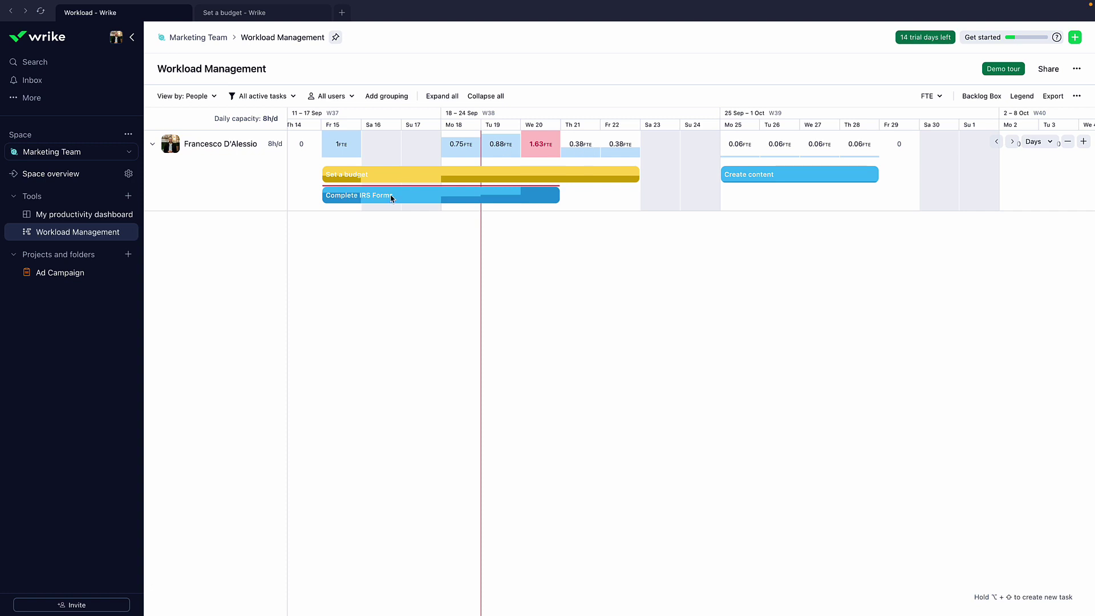
drag(541, 143, 578, 143)
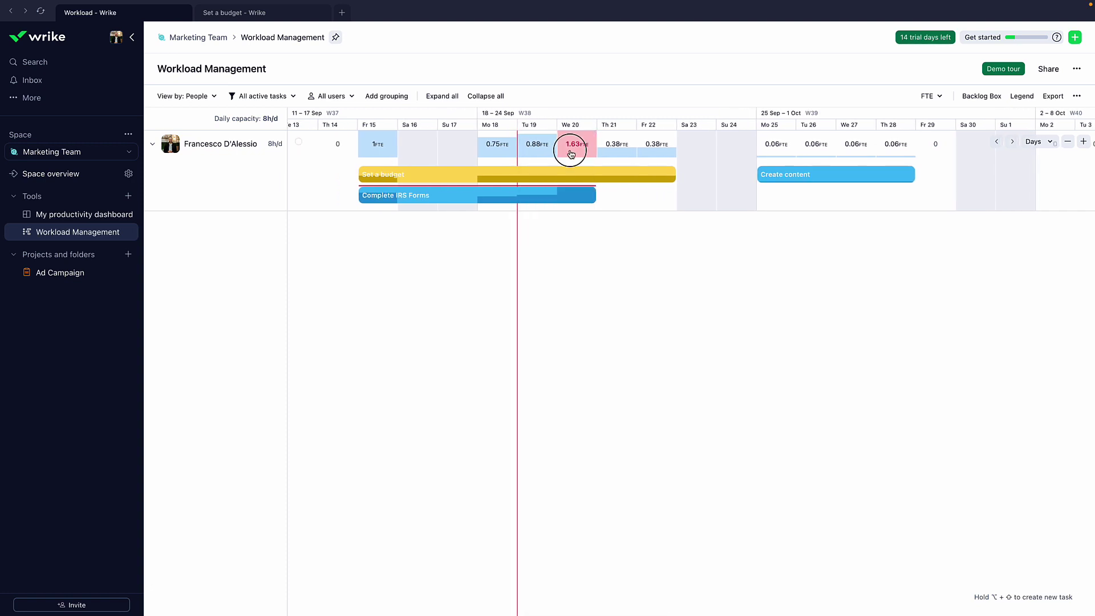
Change the Set a budget daily allocation from 3 to 1 hour per day
click(585, 182)
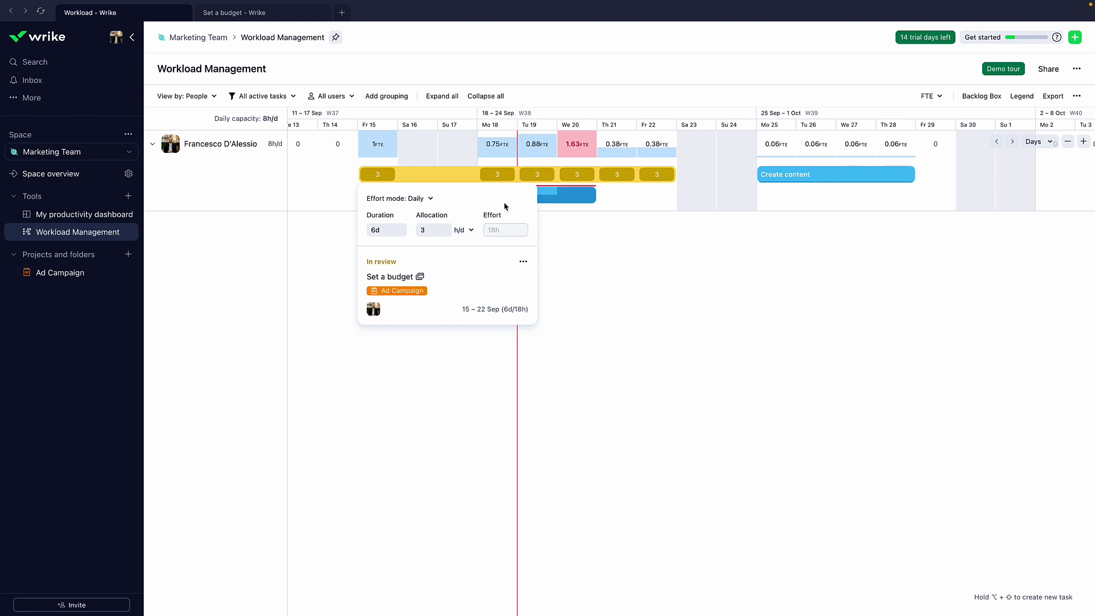
click(434, 231)
click(430, 230)
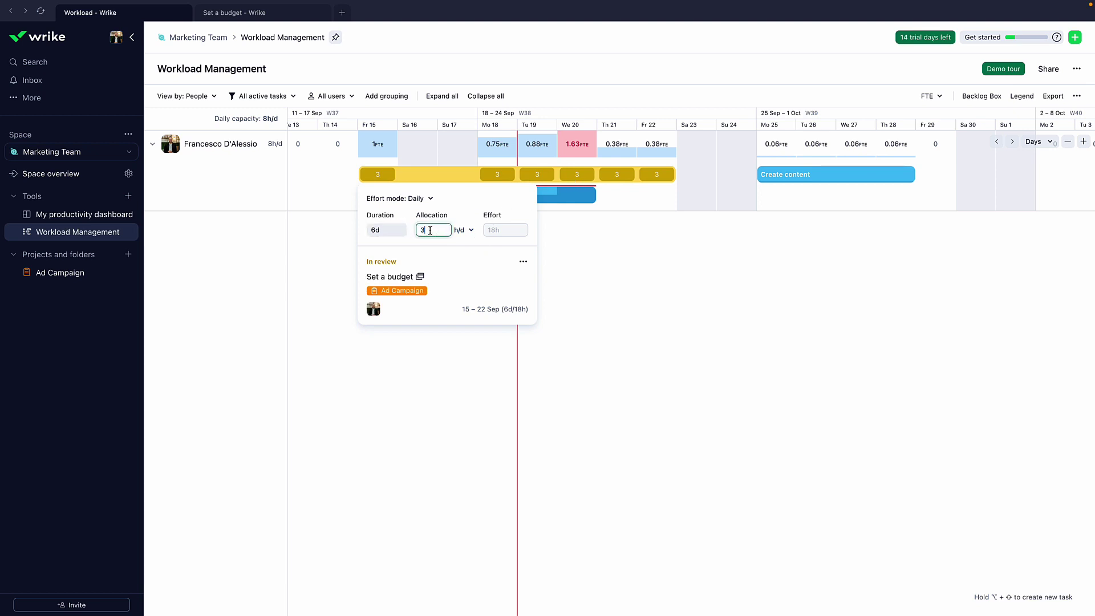
key(BackSpace)
text(1)
click(552, 211)
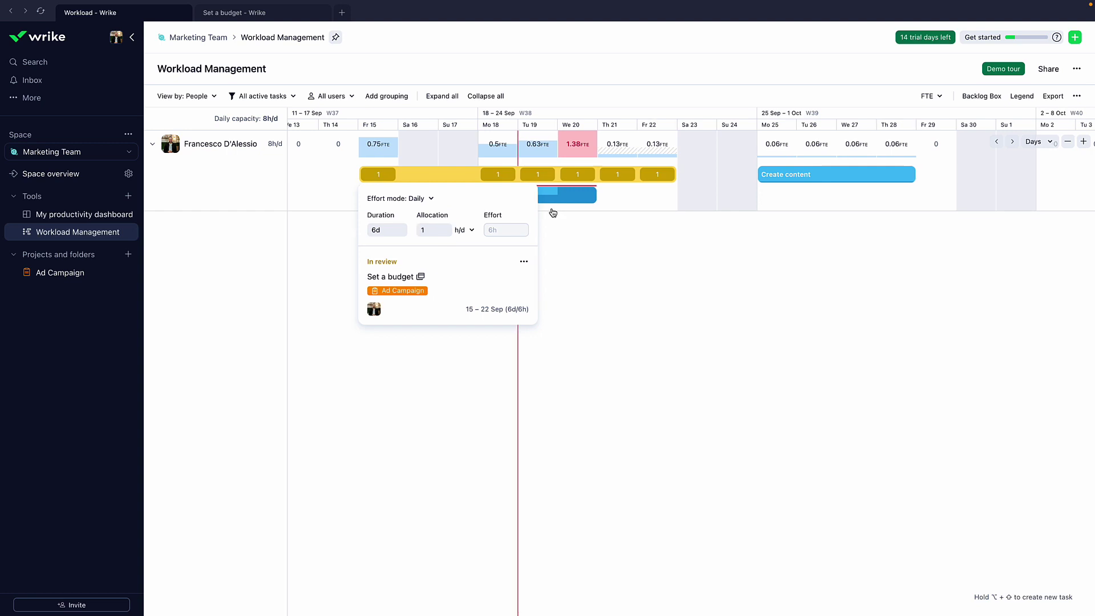
Switch Set a budget to Flexible effort with 0.5 hours on We 20
click(578, 176)
click(436, 230)
click(424, 199)
click(438, 258)
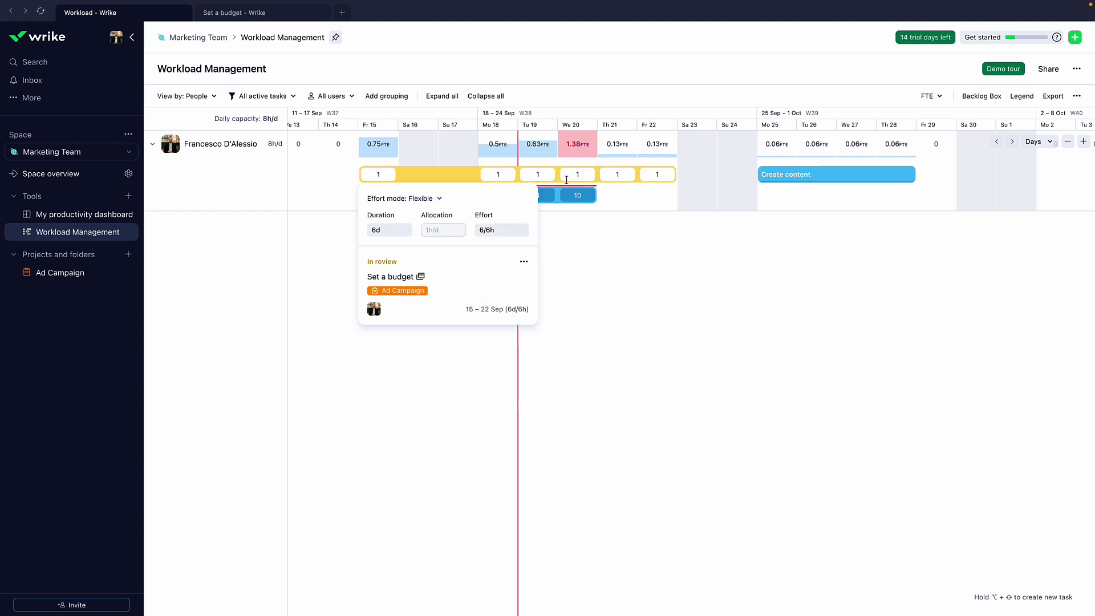
click(572, 175)
text(0.5)
key(Return)
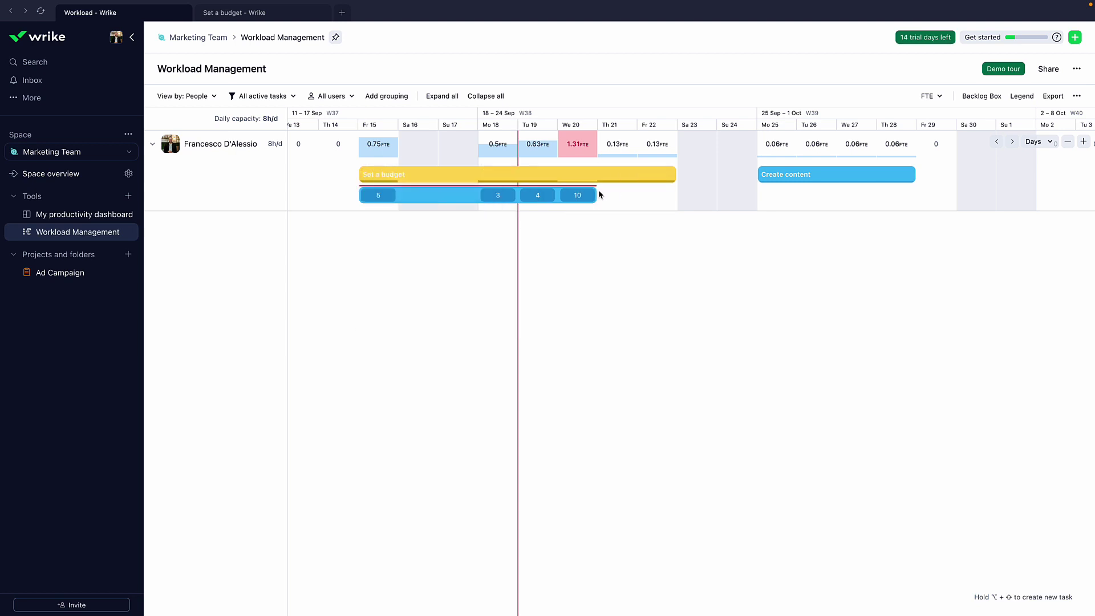
Lower Complete IRS Forms' We 20 effort from 10 to 5 and show effort in hours again
click(580, 194)
drag(582, 195, 567, 196)
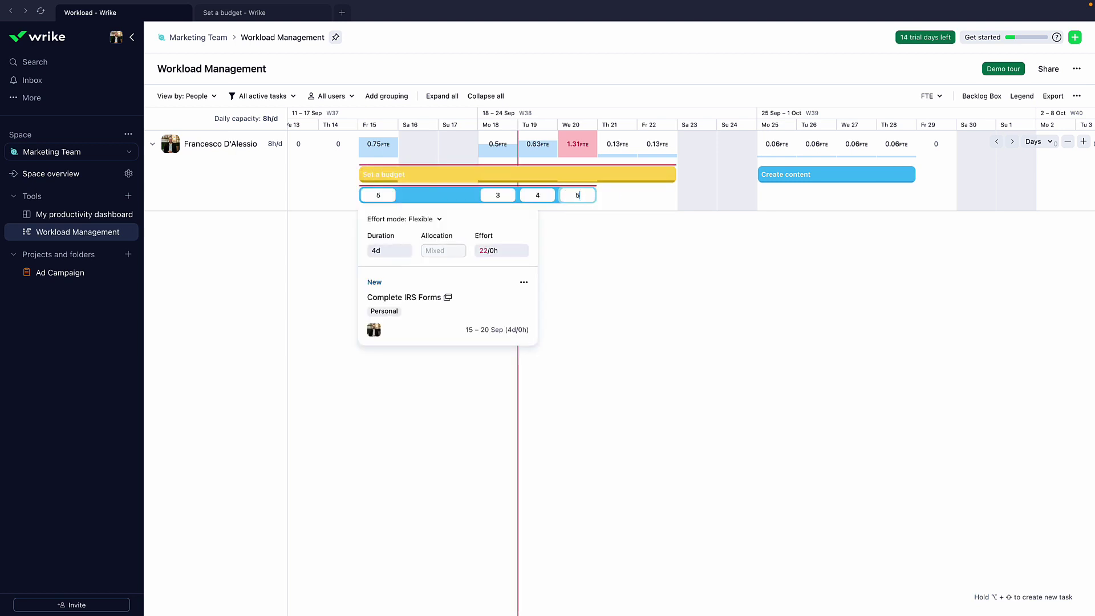
key(Return)
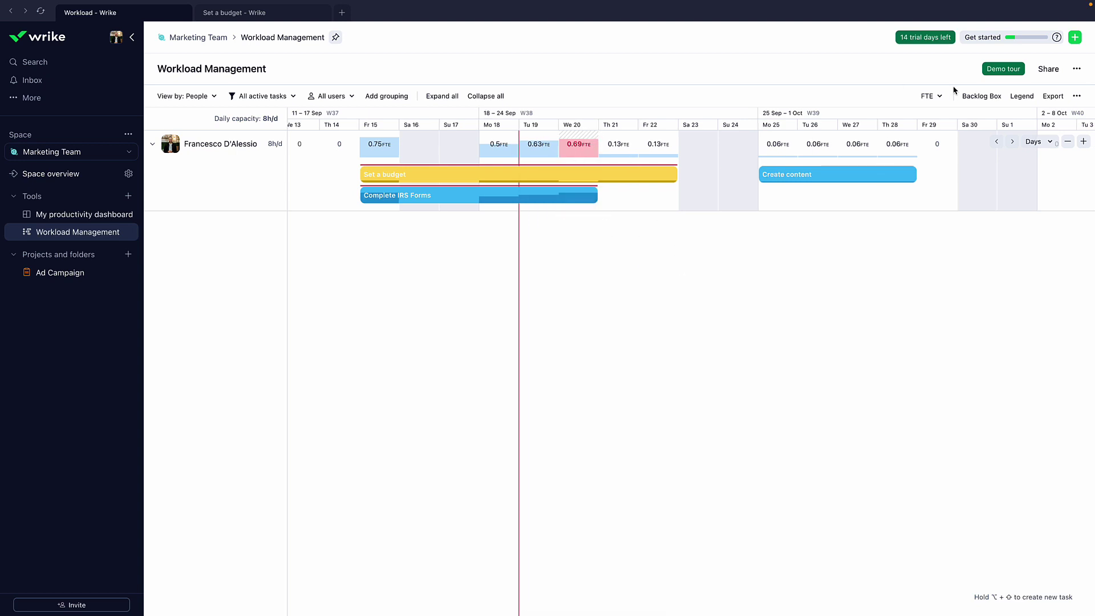
click(942, 98)
click(948, 134)
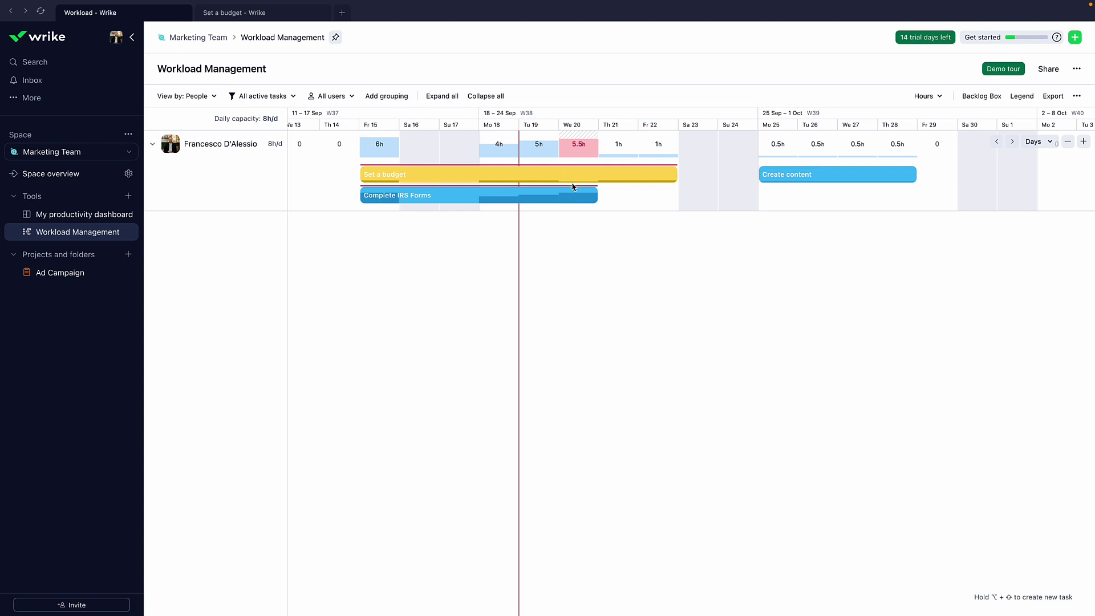
Raise the Set a budget Fr 22 effort to 2 hours
mouse_move(583, 173)
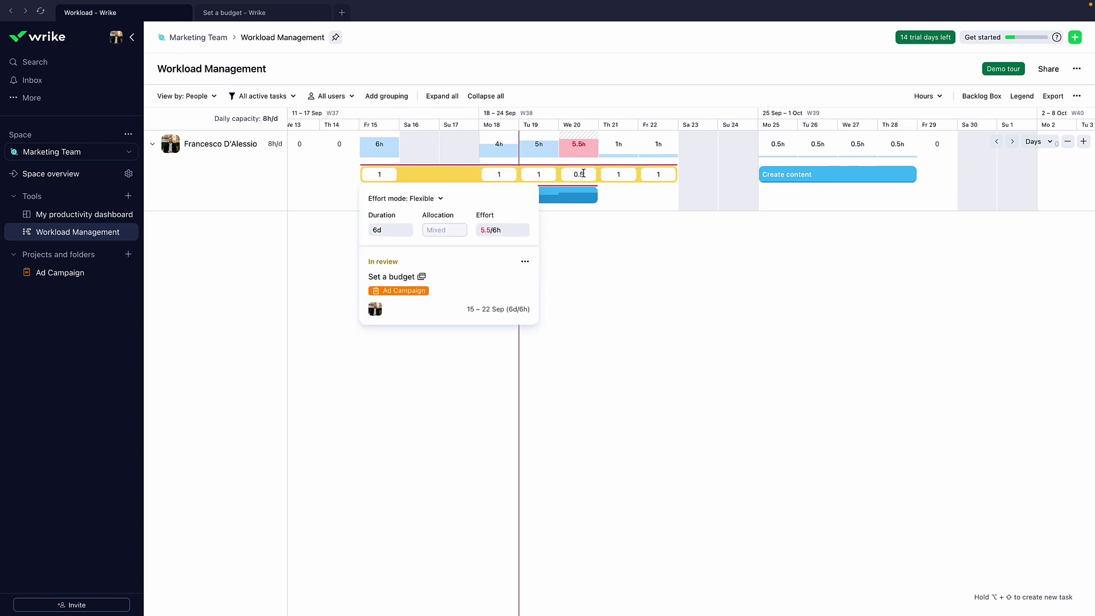
click(498, 229)
key(Escape)
click(659, 174)
text(2)
key(Return)
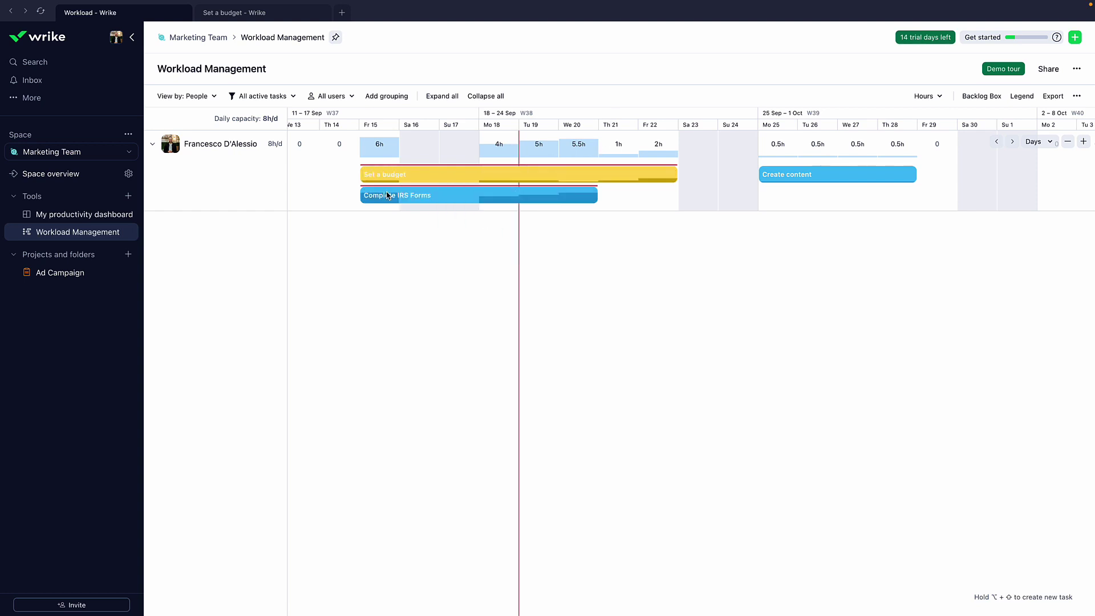
Group the workload by project, expand Ad Campaign and Non-project tasks, then go to Ad Campaign
click(402, 97)
click(401, 118)
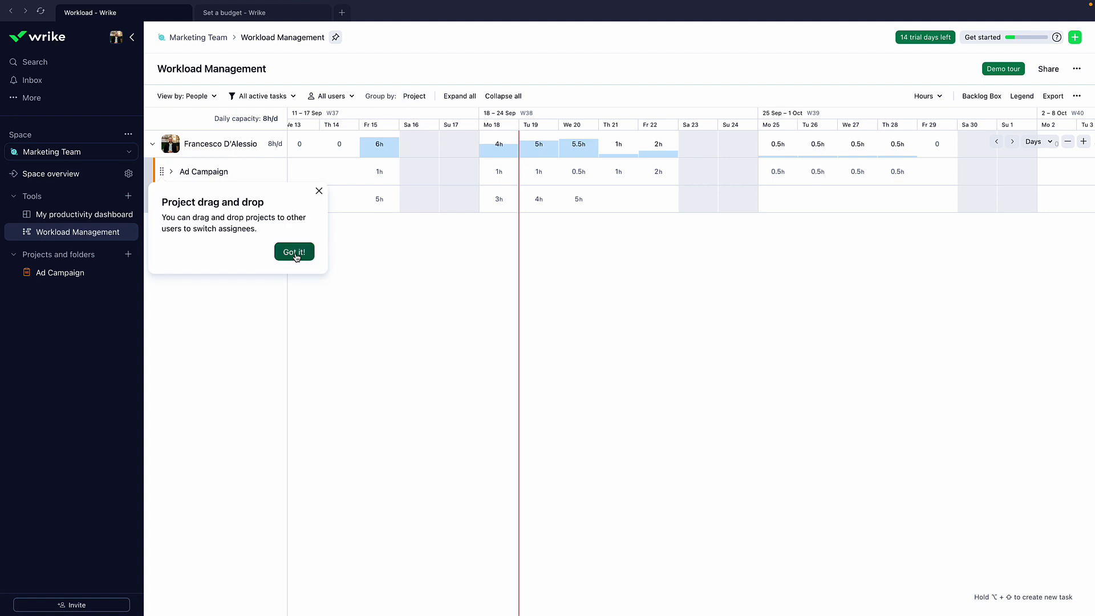
click(297, 255)
click(171, 172)
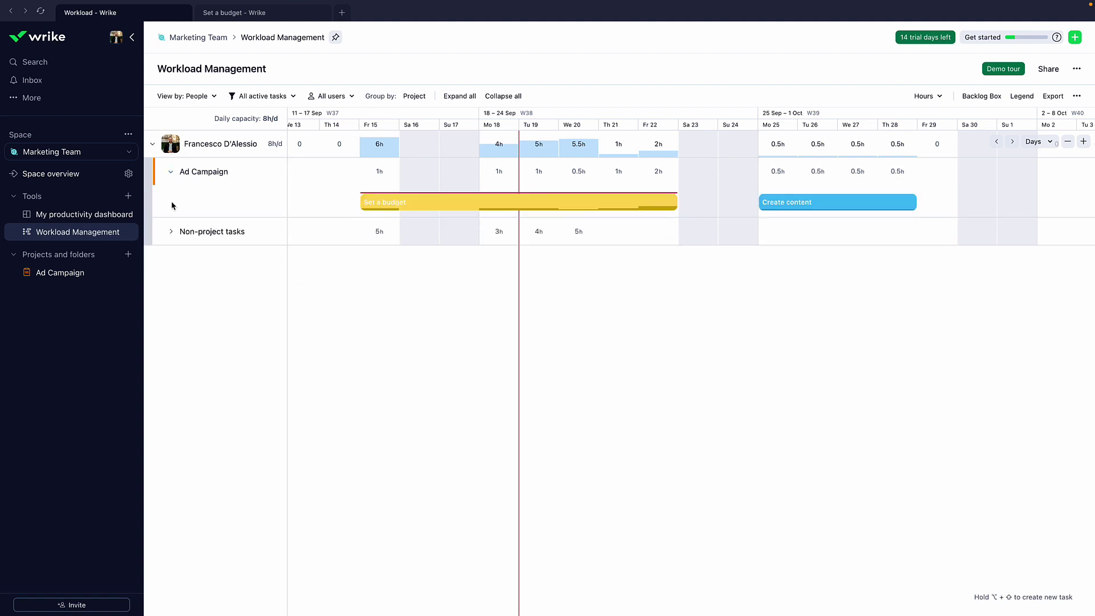
click(171, 231)
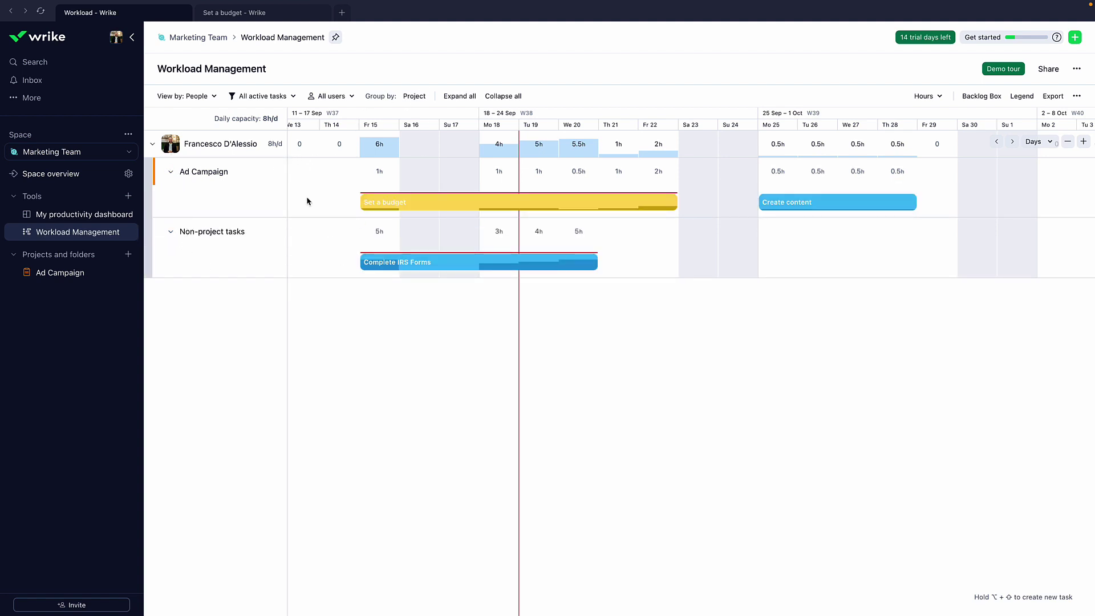
click(93, 274)
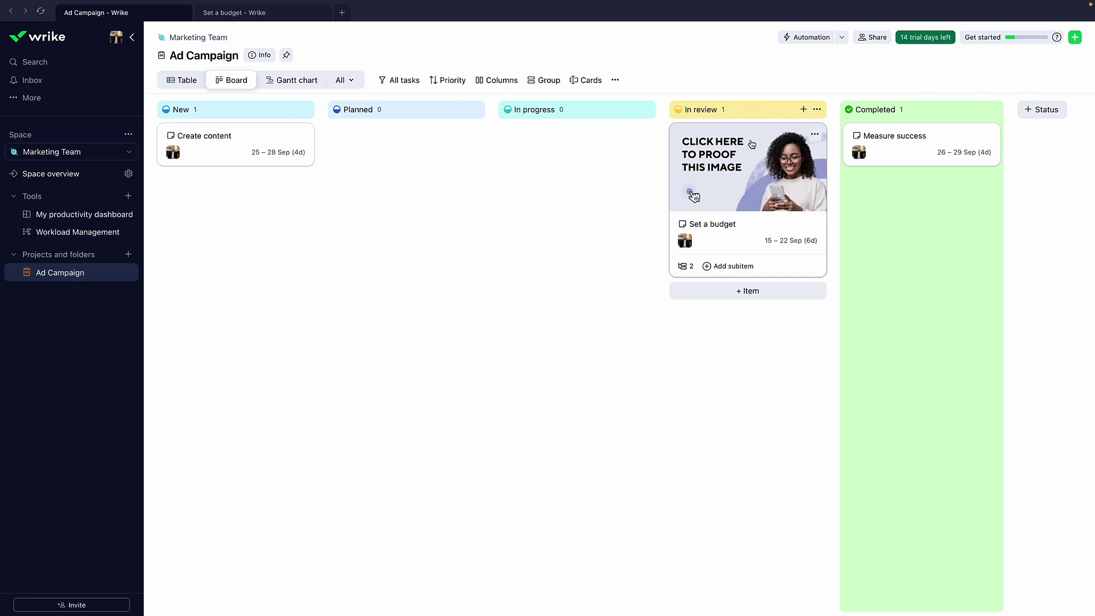
Look over the Internal New PC Signup request form in Settings, then close back to Ad Campaign
click(842, 38)
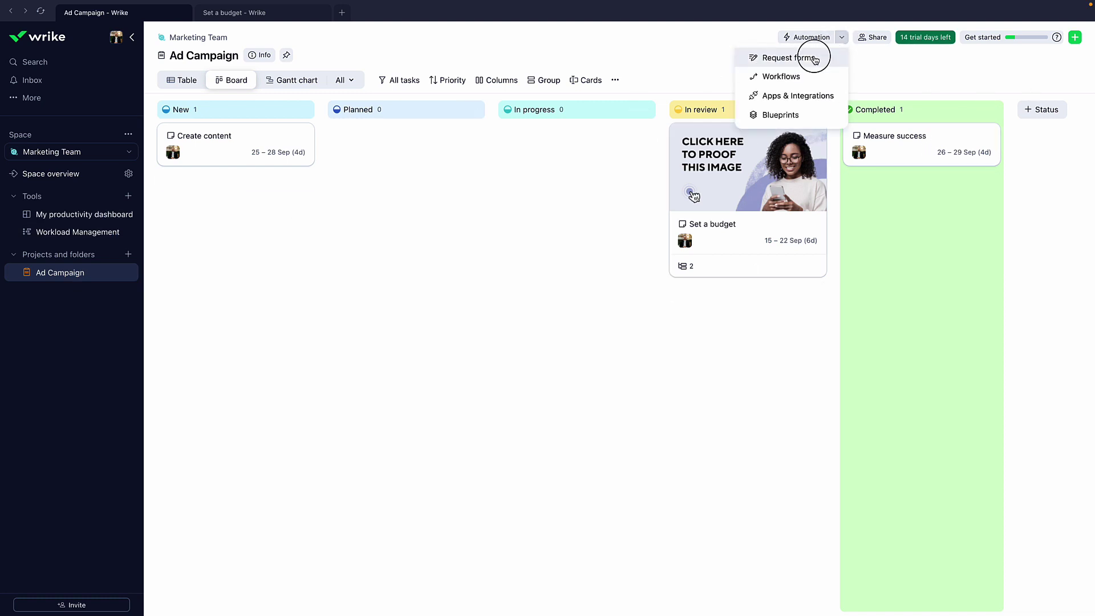
click(814, 58)
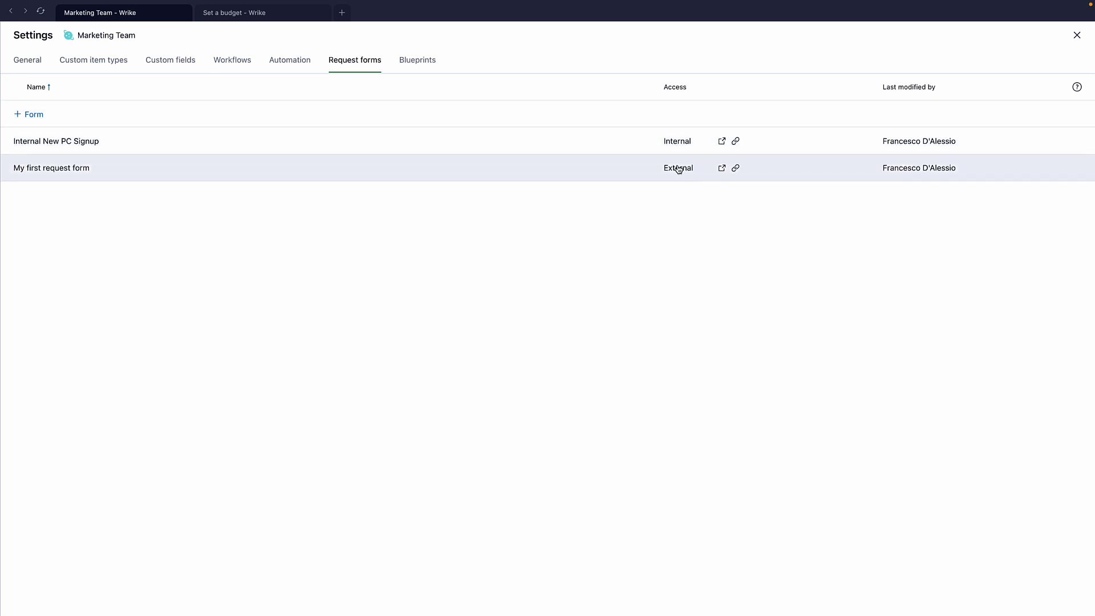
click(599, 140)
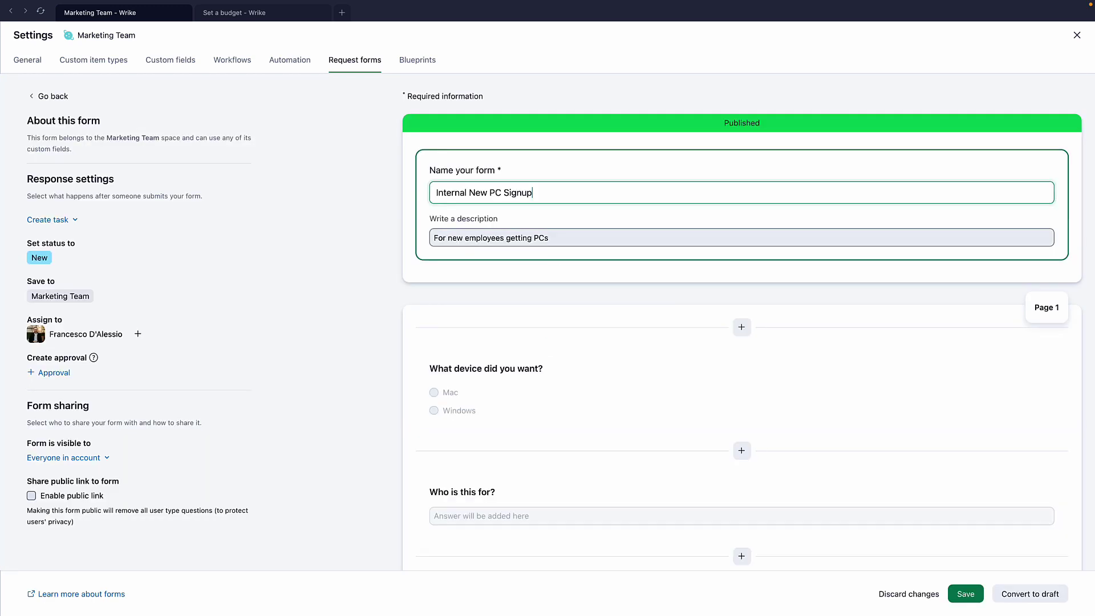
scroll(558, 254, down, 1)
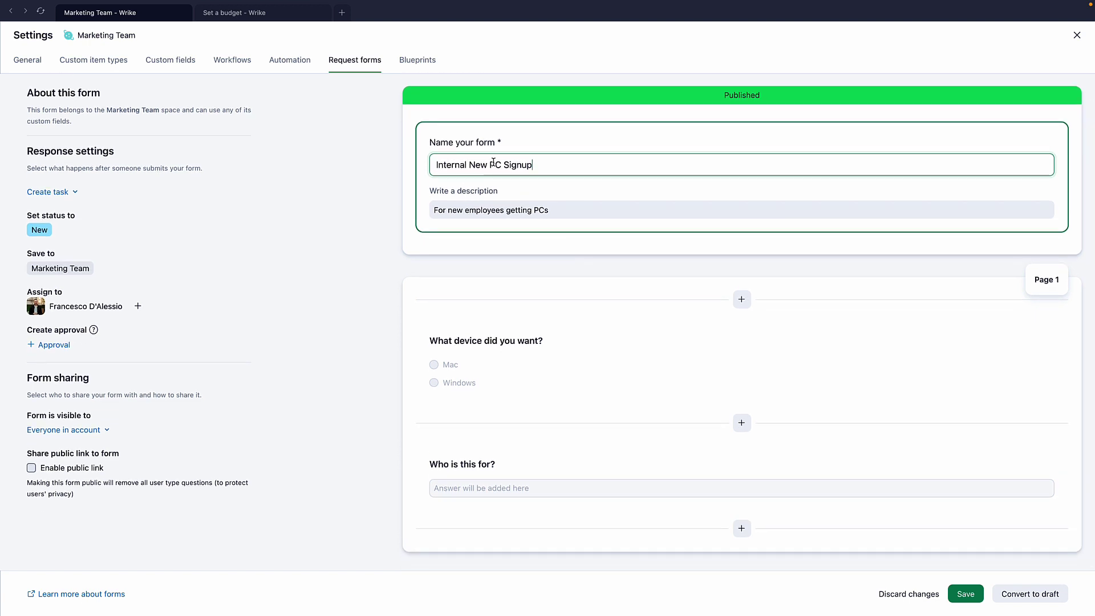
scroll(540, 330, down, 1)
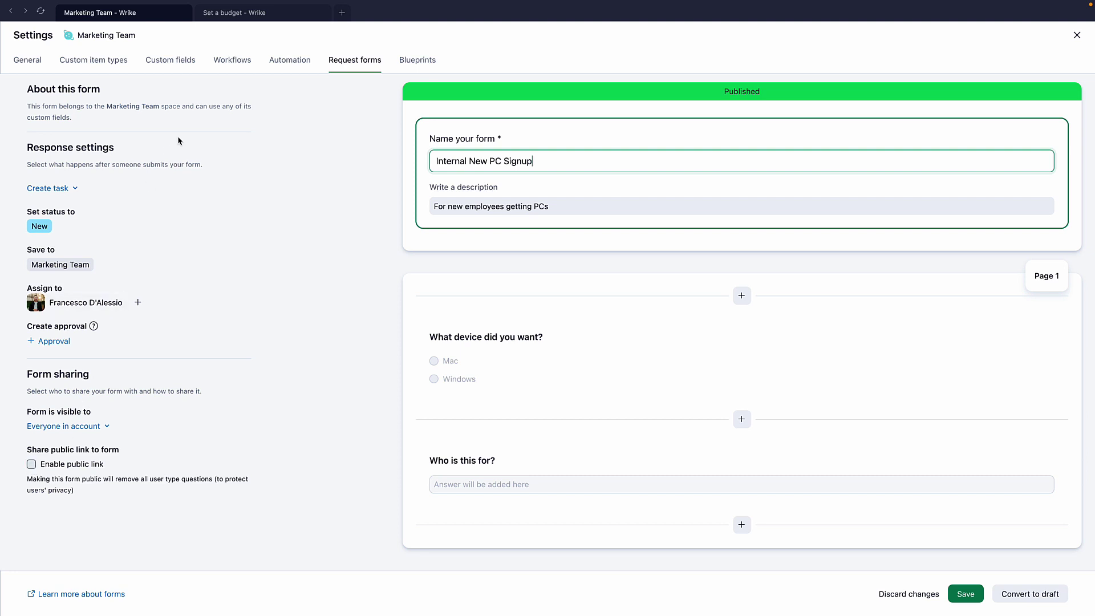
click(349, 57)
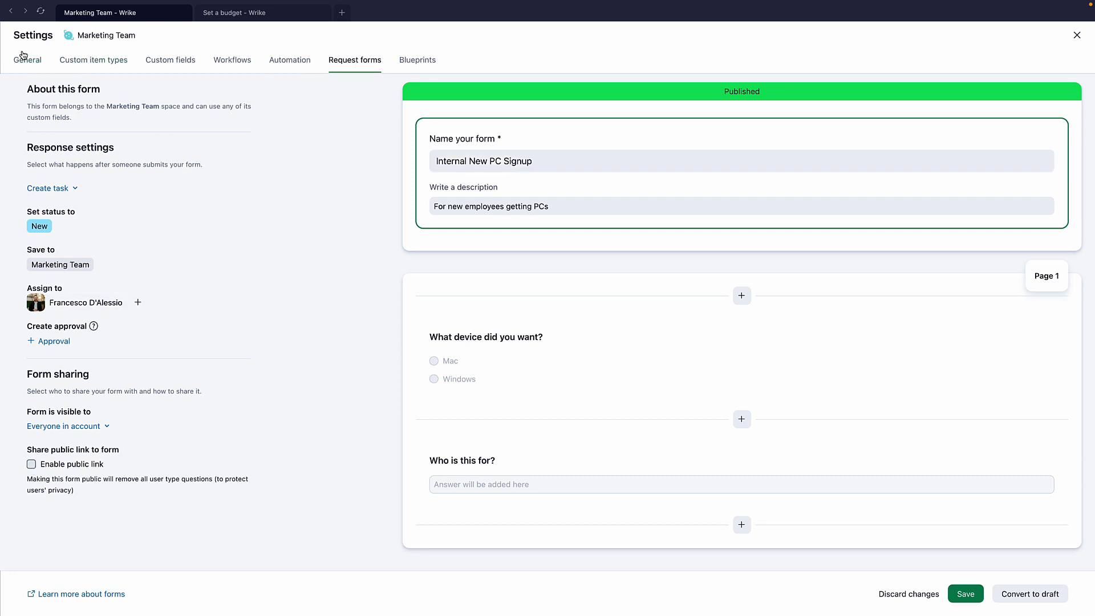
click(10, 11)
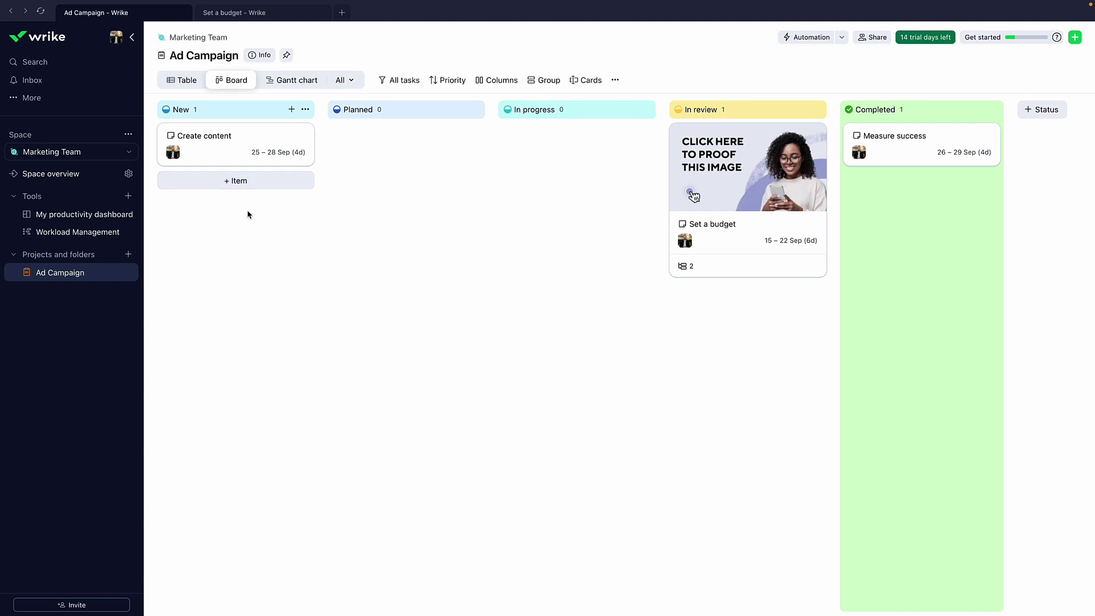
Go to the Marketing Team space and review the Internal New PC Signup task in Planned
click(841, 40)
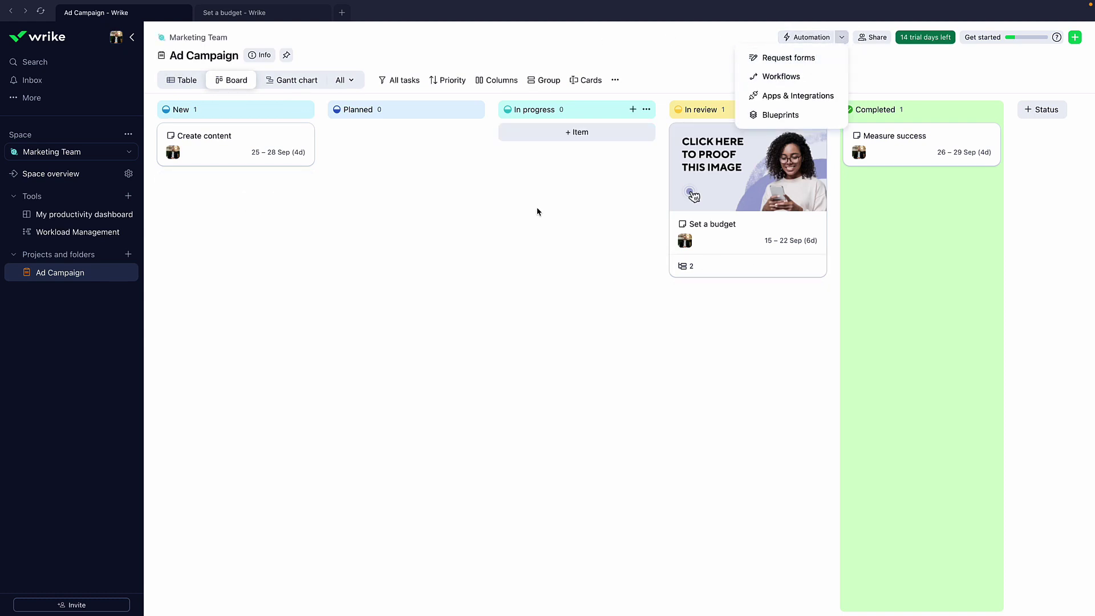
click(131, 153)
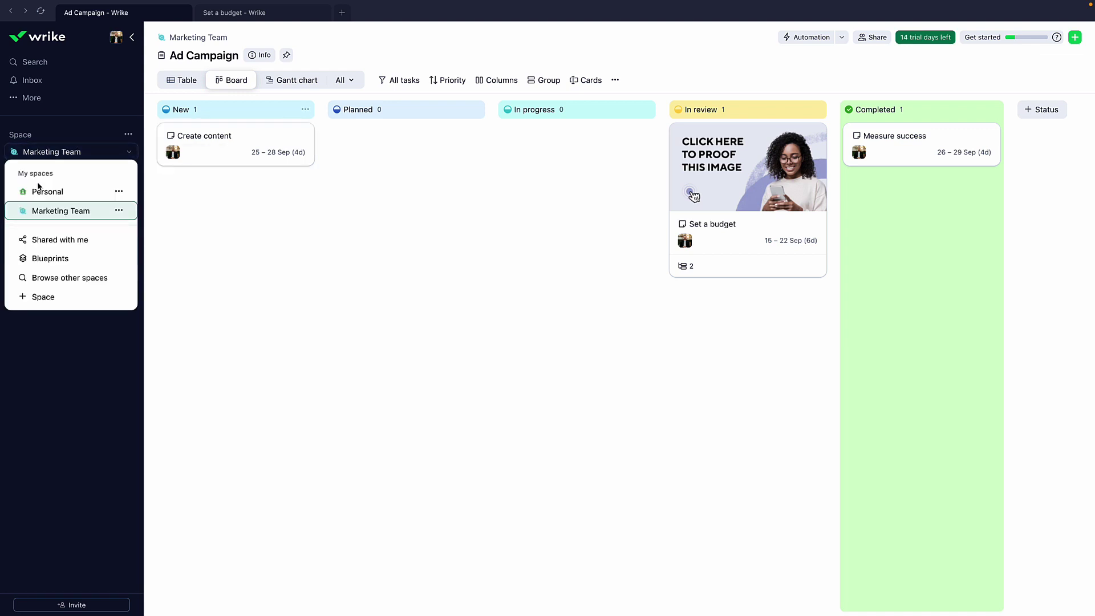
click(62, 212)
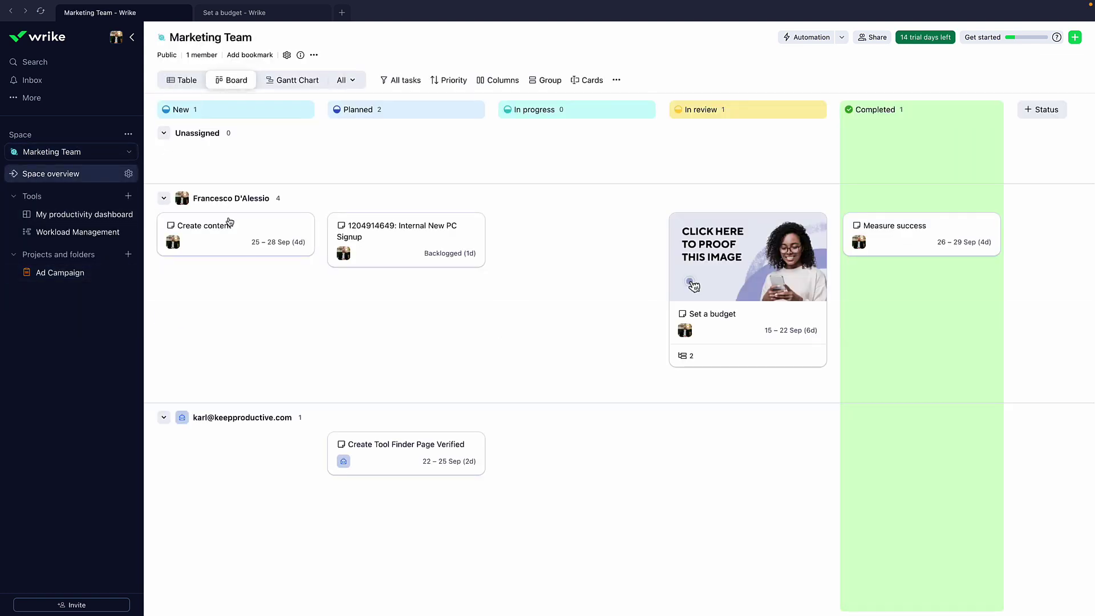
click(396, 234)
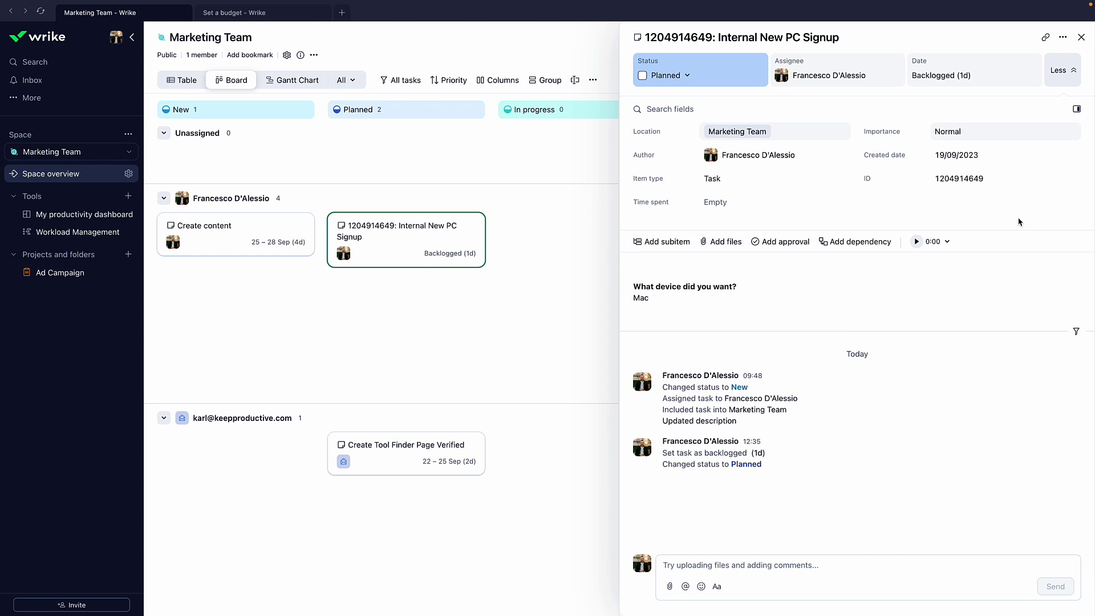
click(1081, 39)
In the Personal space Timelog, expand the 19/09/2023 entries and inspect the Complete IRS Forms entry
click(68, 152)
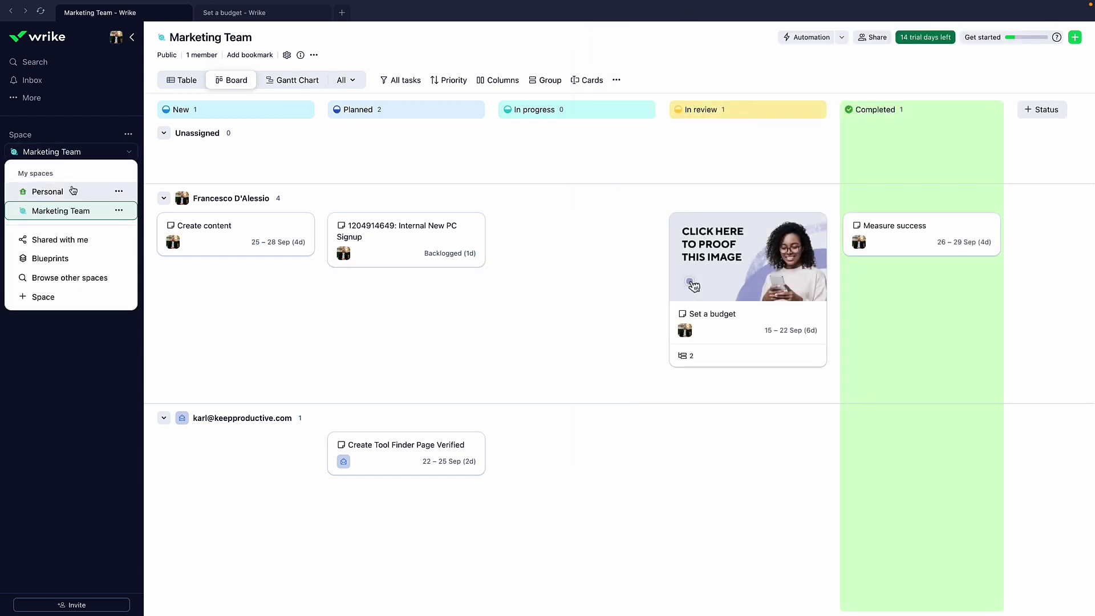
click(73, 191)
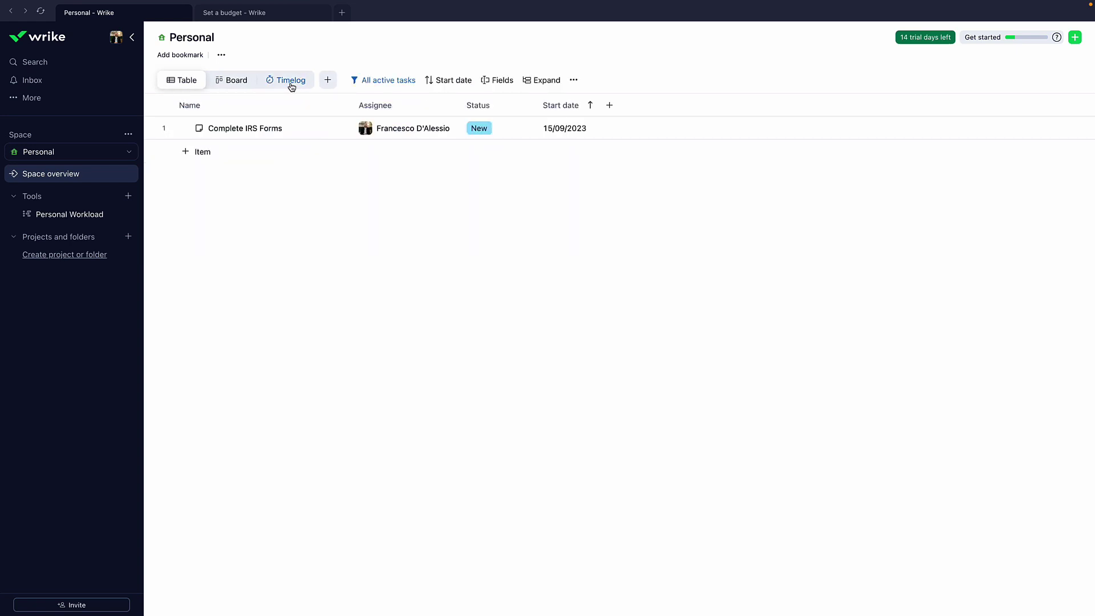
click(291, 83)
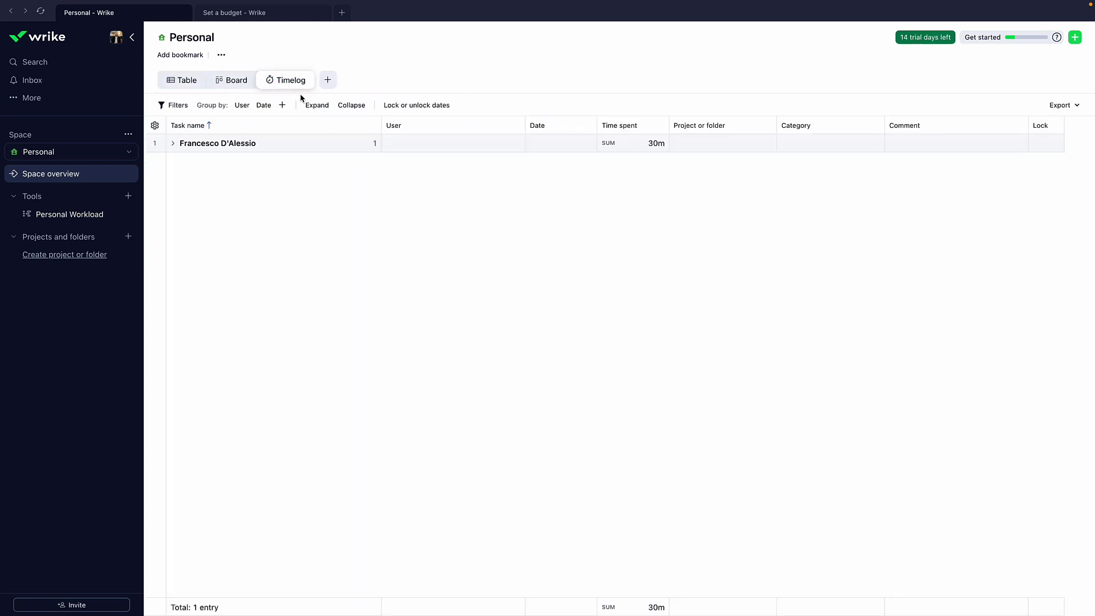
click(173, 144)
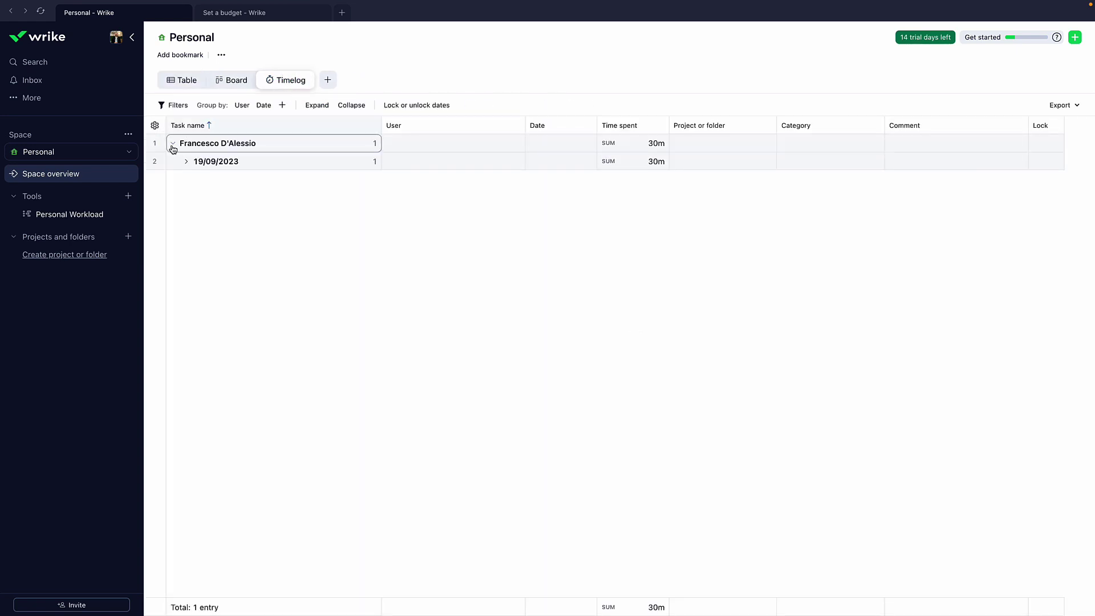
click(185, 163)
click(648, 180)
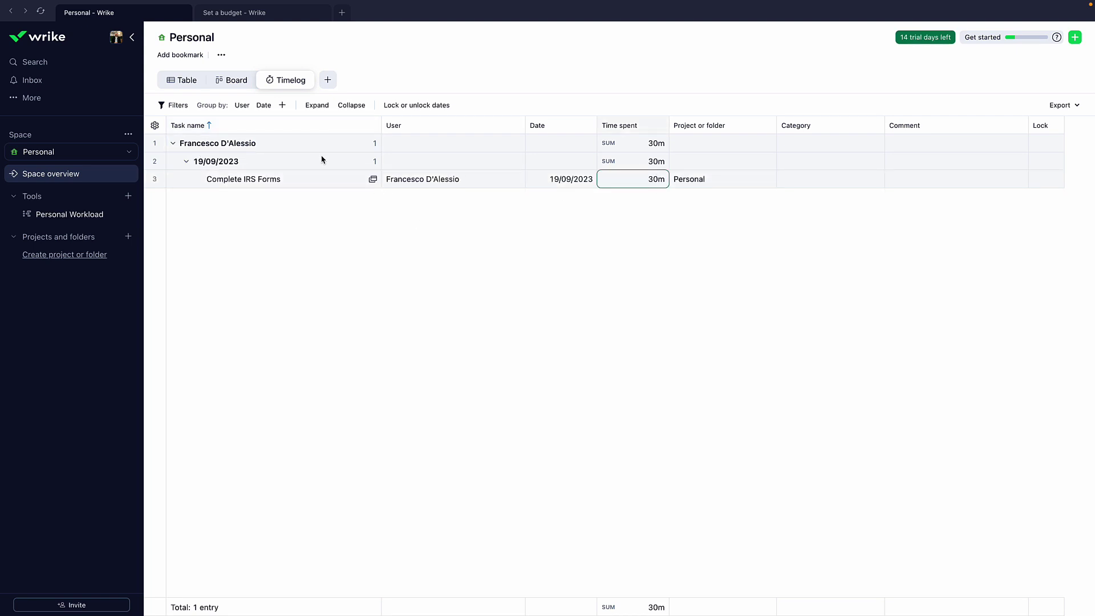
Open Complete IRS Forms from the table and start then pause its timer
click(186, 80)
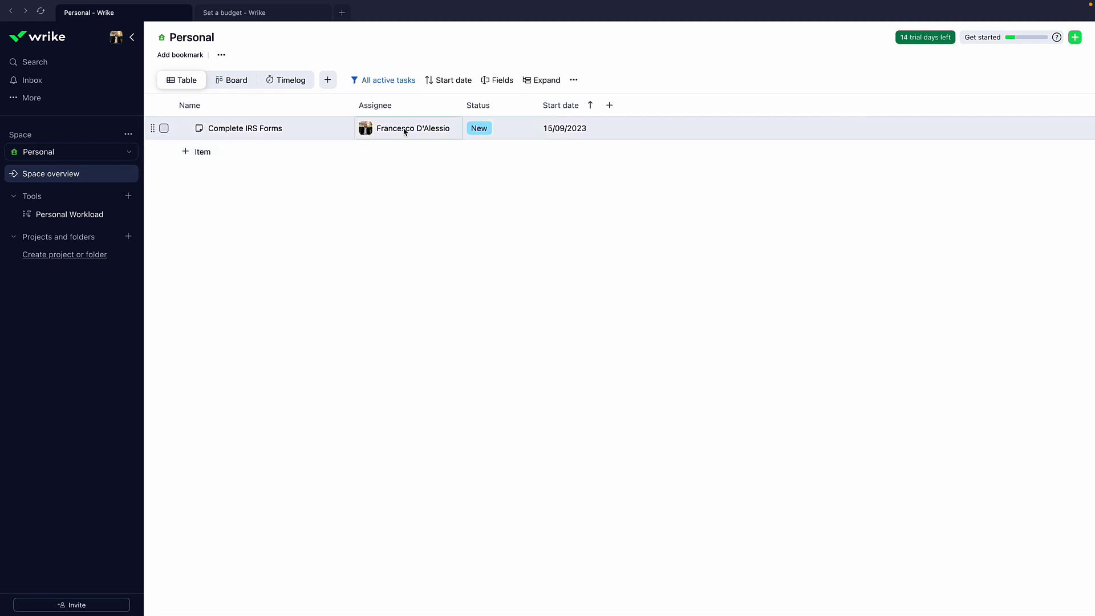
click(303, 131)
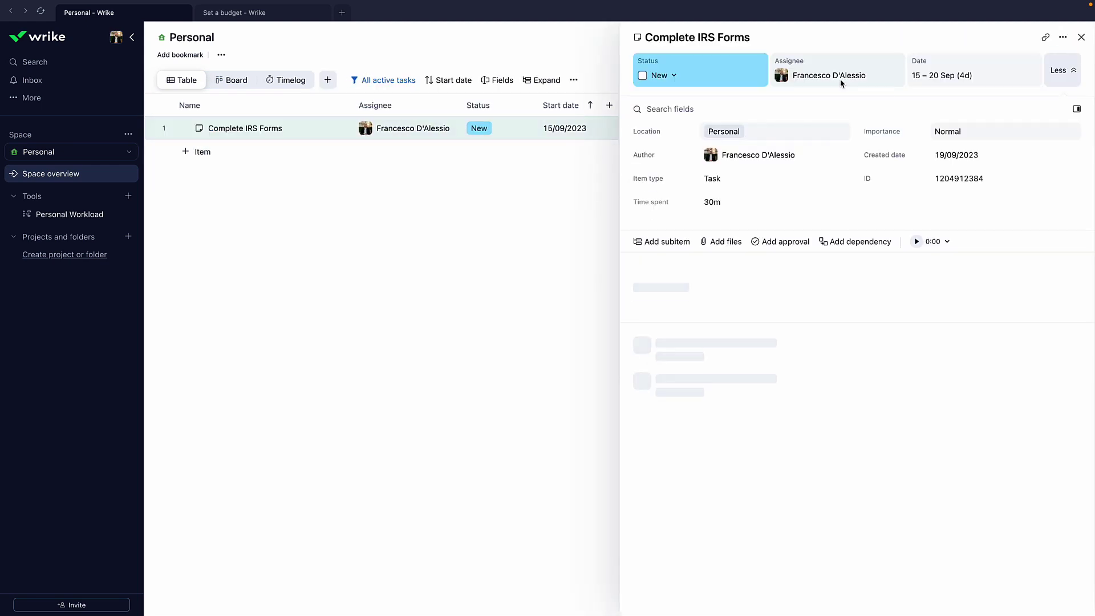
click(916, 241)
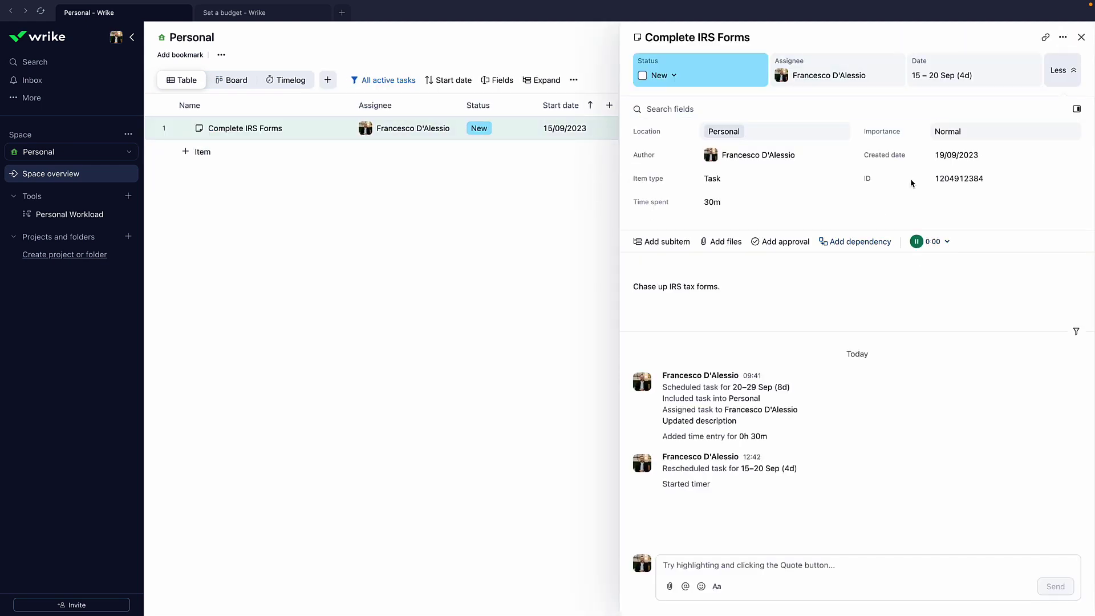
click(918, 243)
Log a manual 00:45 time entry dated 16 September on Complete IRS Forms
click(948, 242)
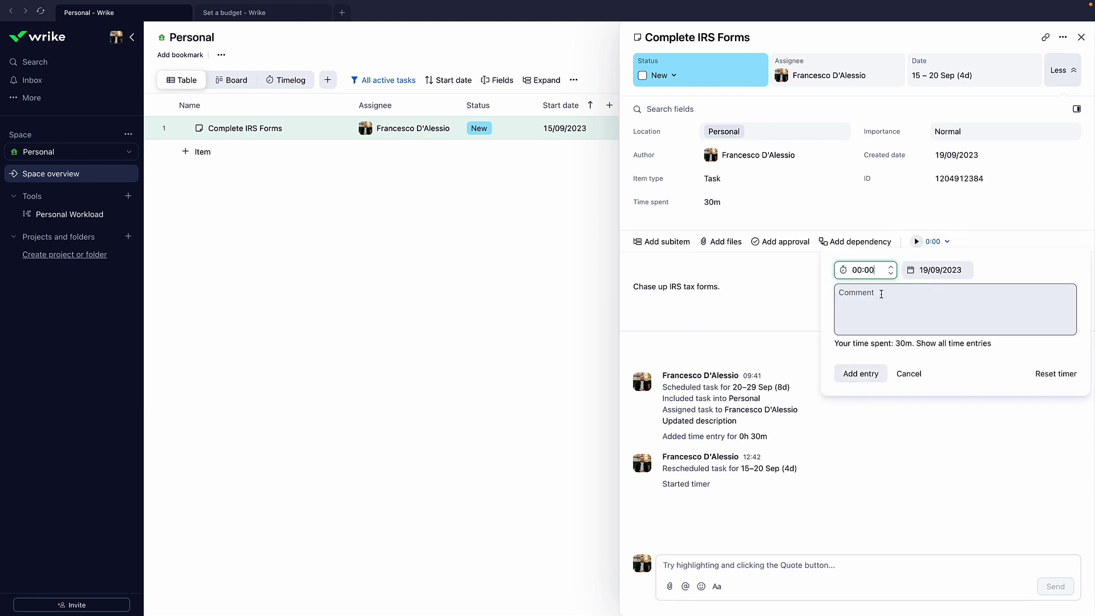
click(915, 275)
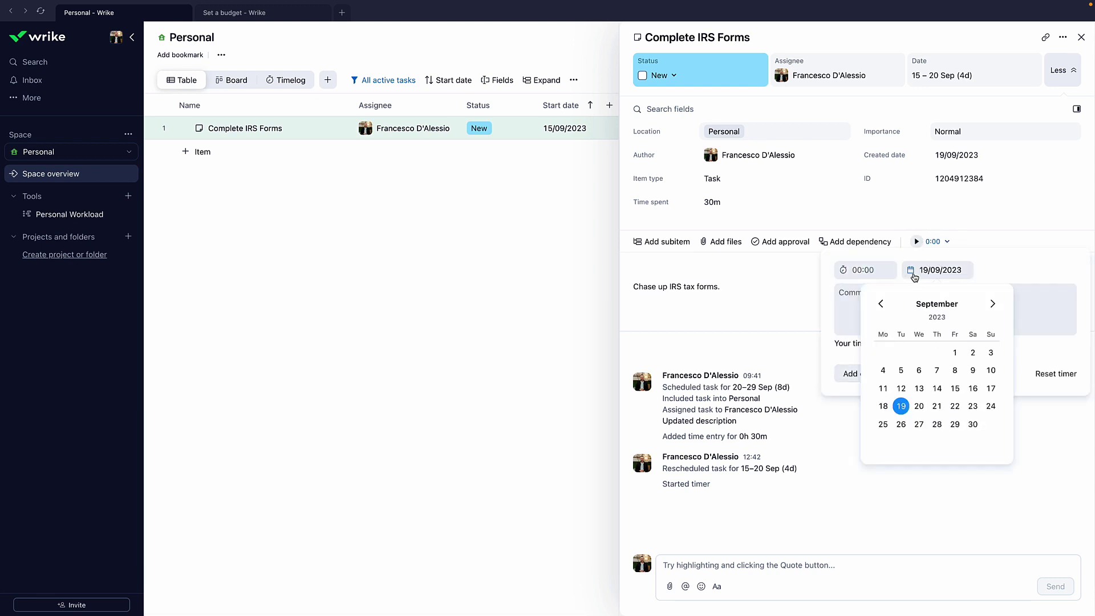
click(919, 405)
click(929, 270)
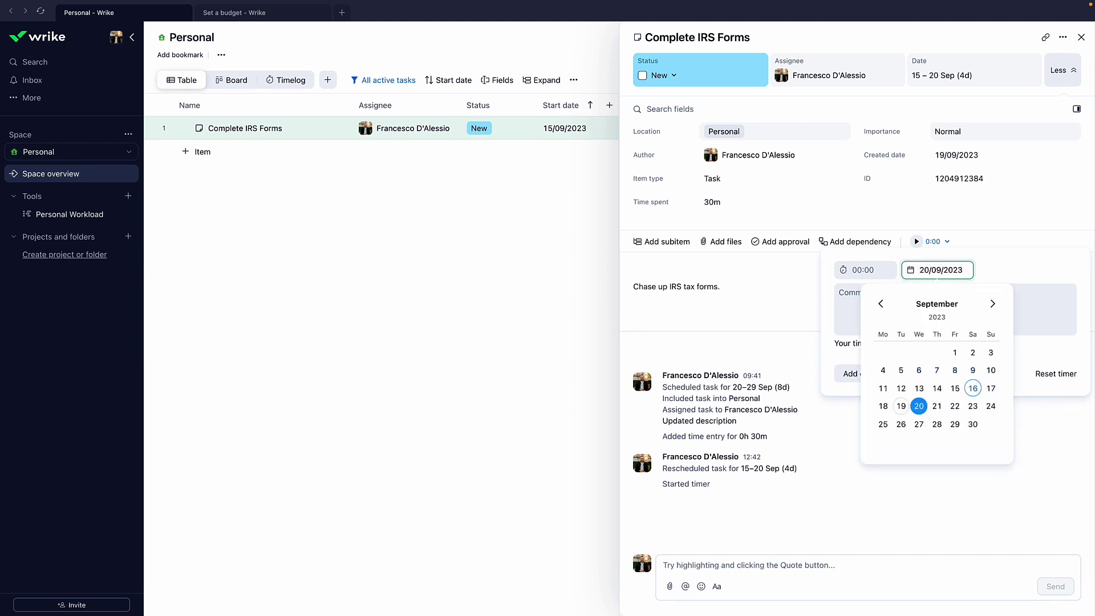
click(973, 387)
click(871, 271)
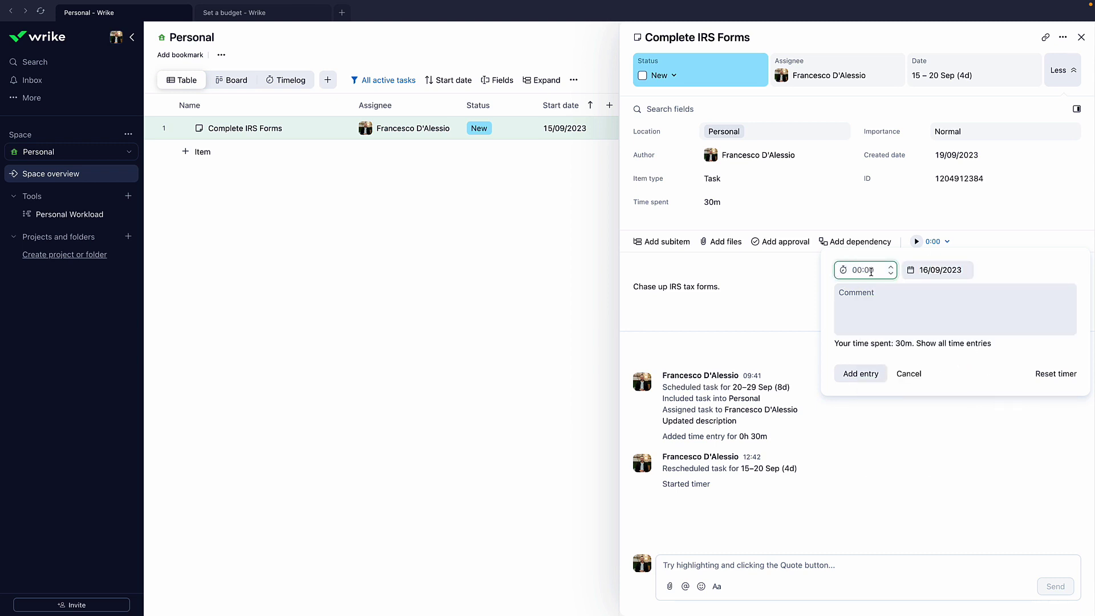
text(00:45)
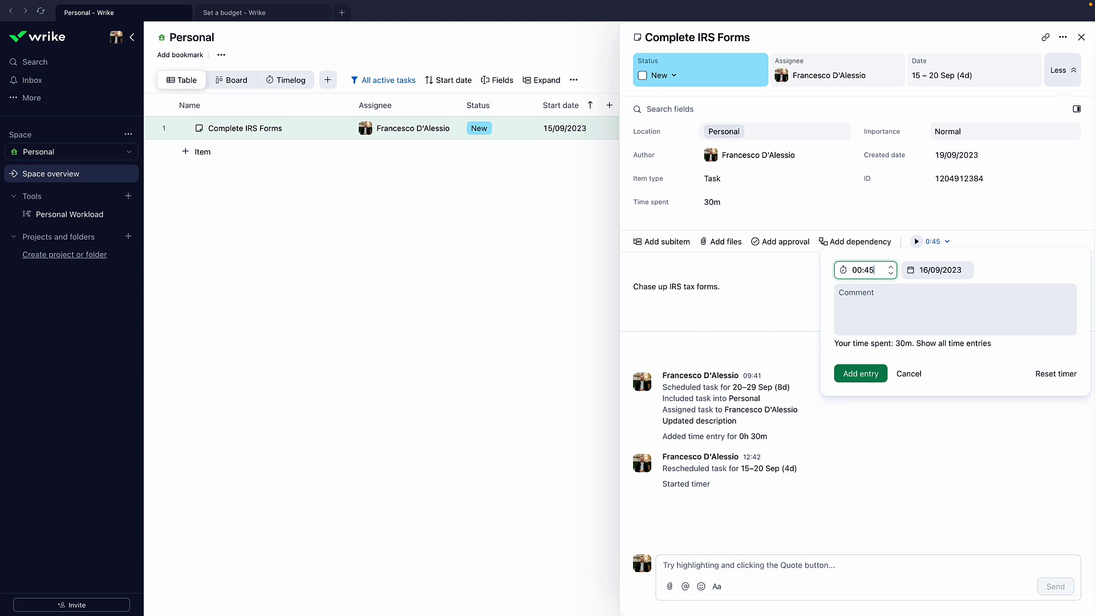
click(878, 373)
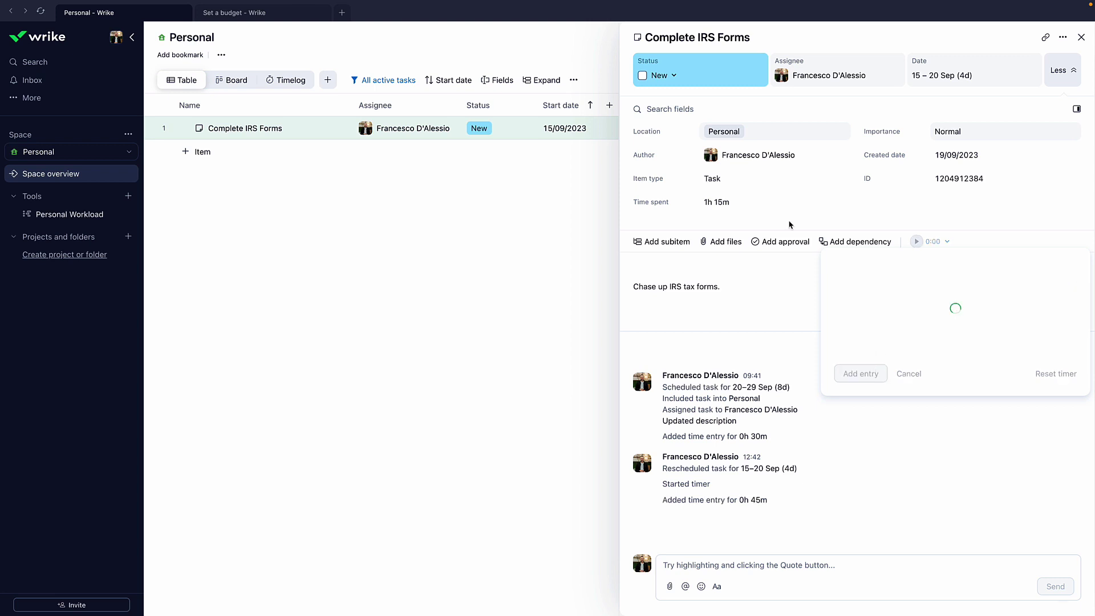
Recheck the Timelog, then start a second 00:45 entry on Complete IRS Forms and discard it
click(288, 83)
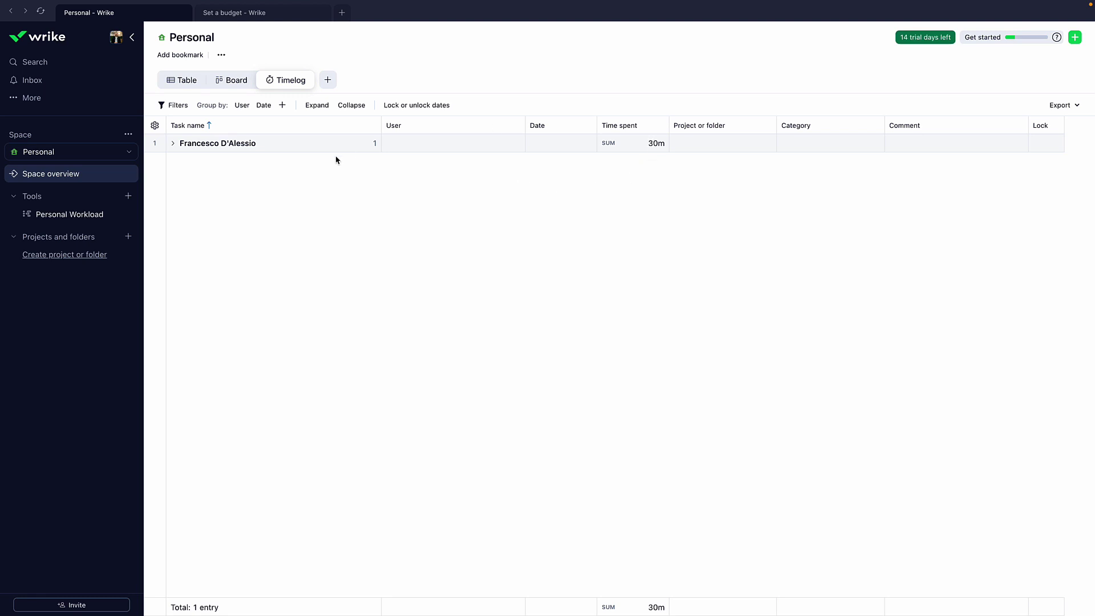
click(173, 144)
click(178, 162)
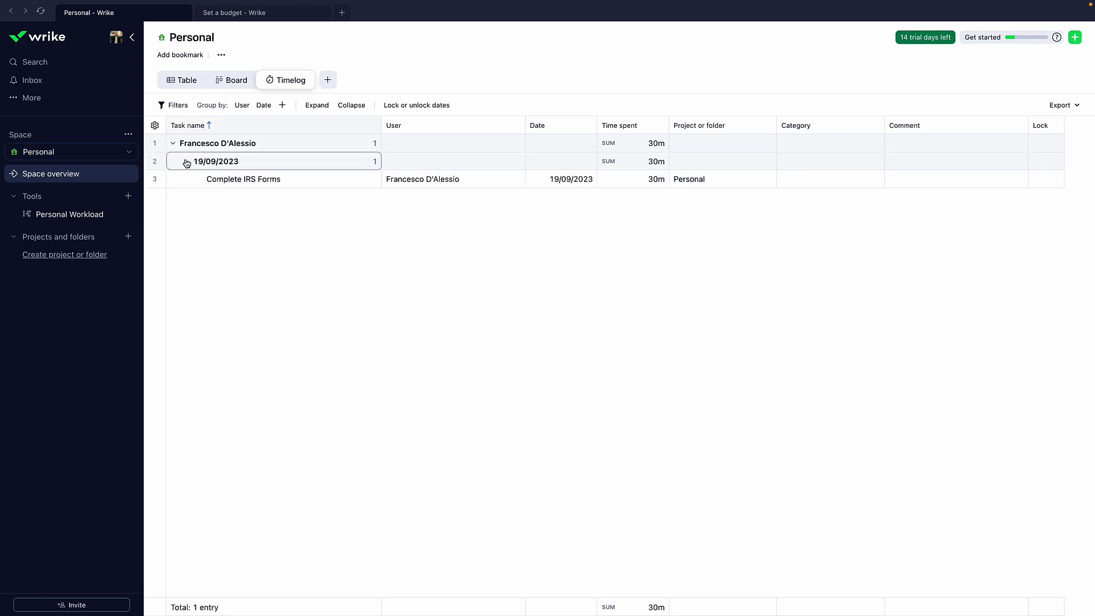
click(183, 81)
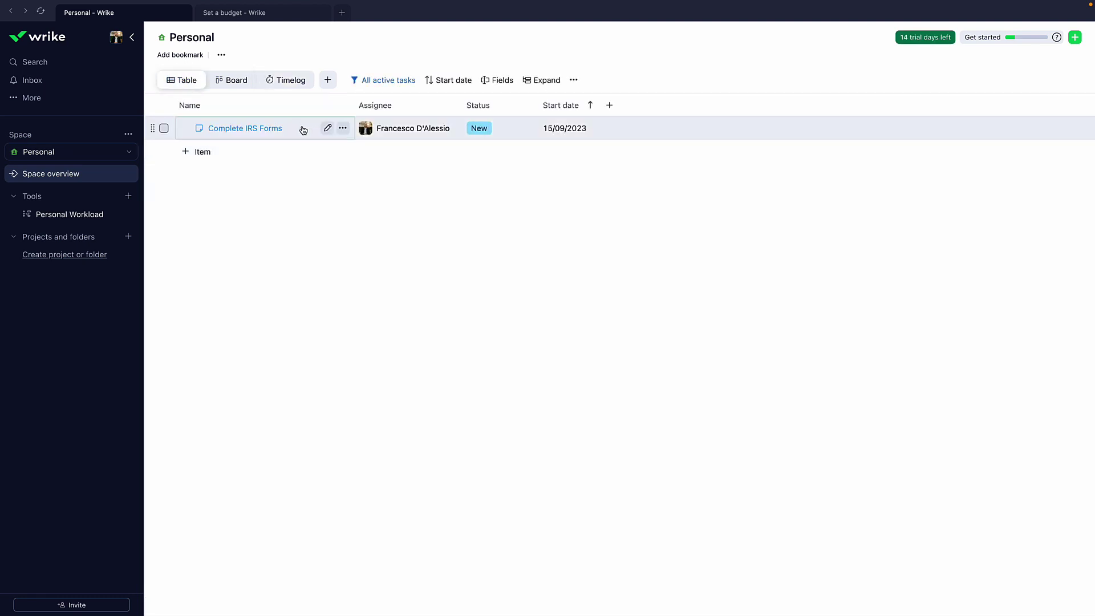
click(305, 128)
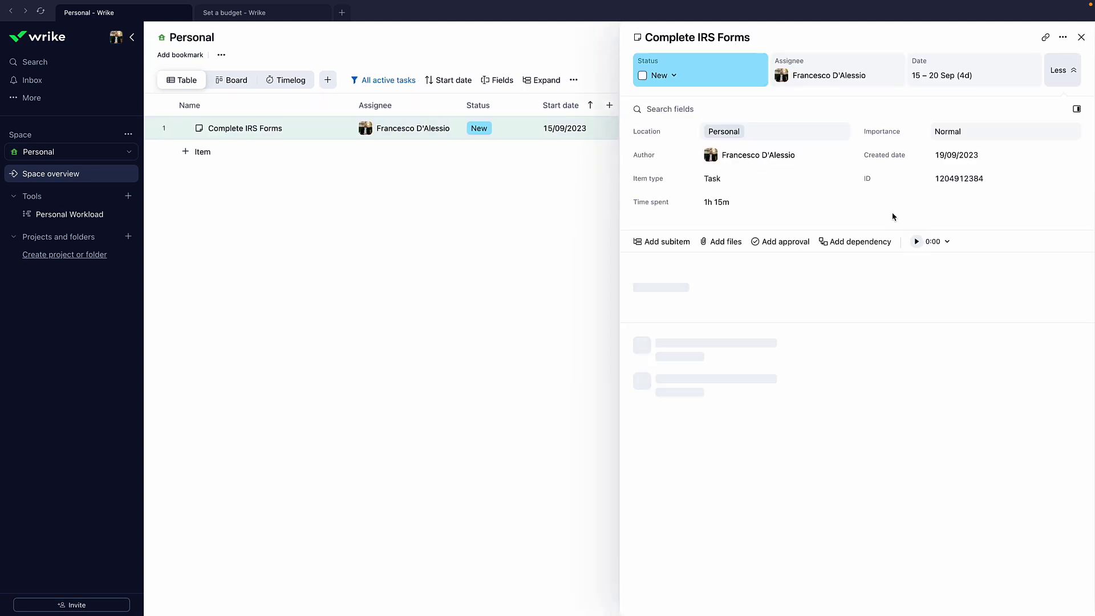
click(949, 242)
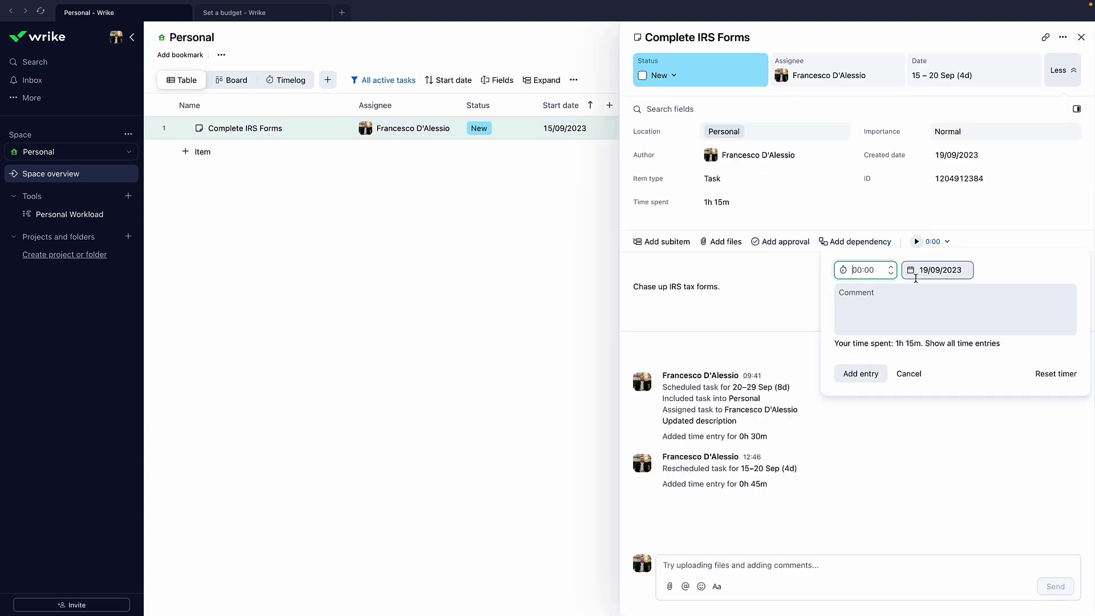
text(00:45)
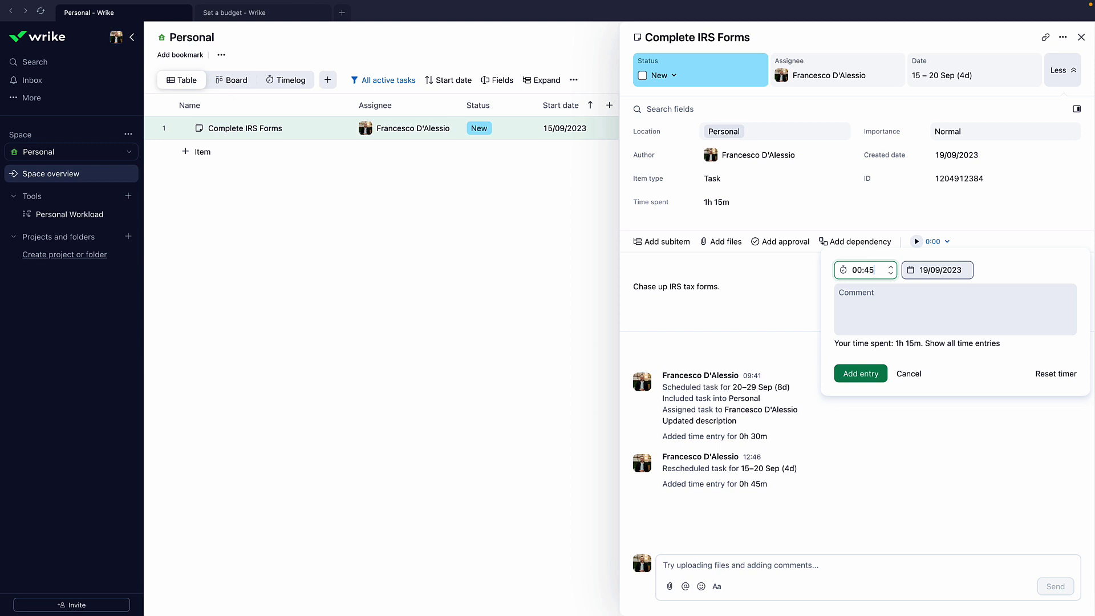
click(950, 324)
click(908, 374)
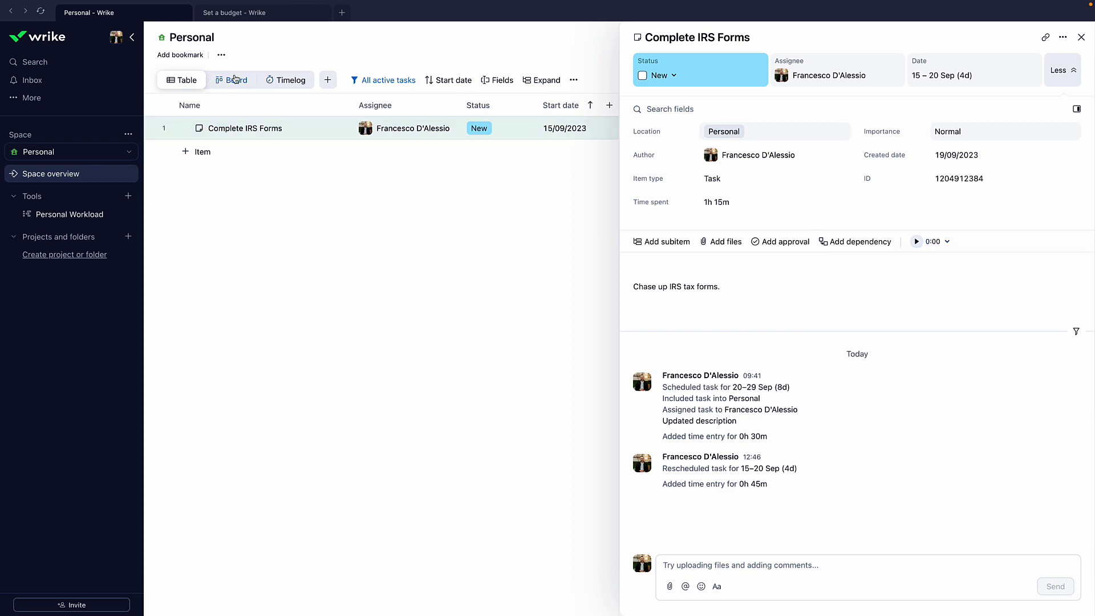
Show the Personal Timelog with time entries no longer grouped by date or user
click(286, 81)
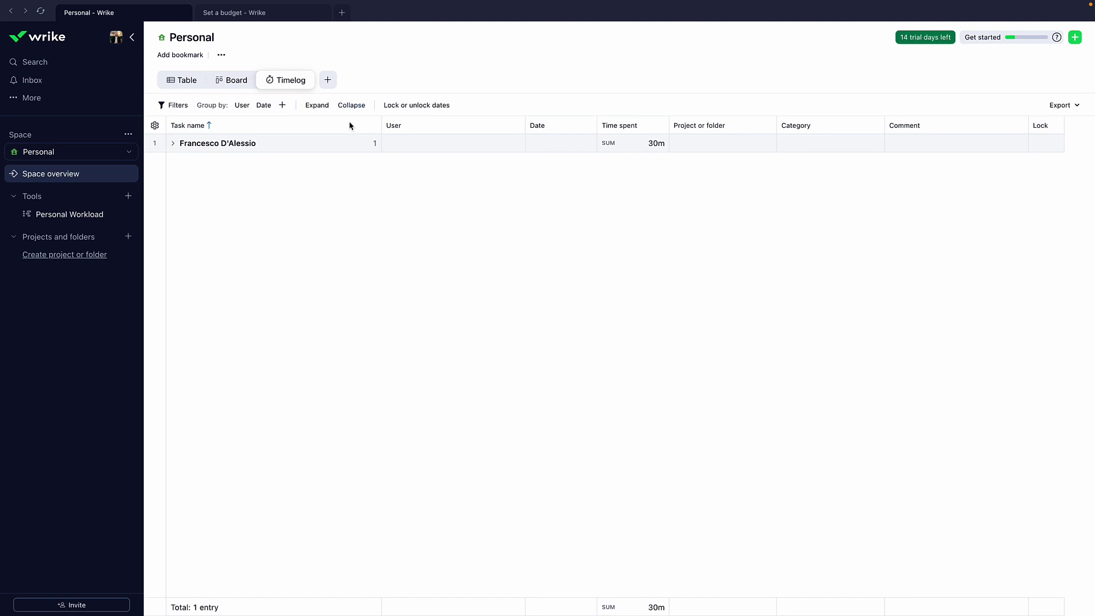
click(174, 146)
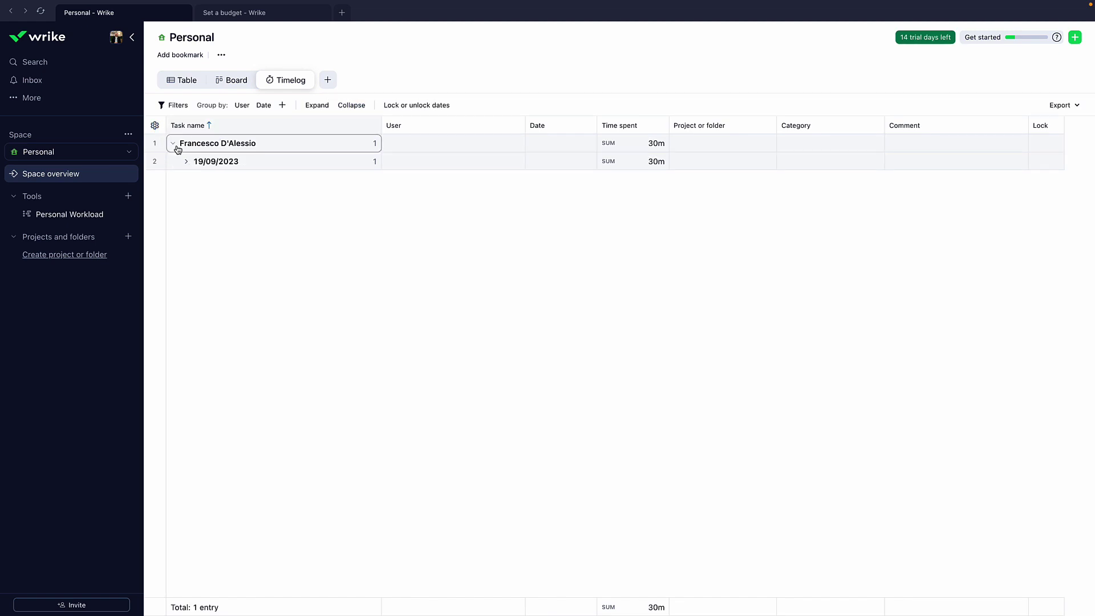
click(186, 162)
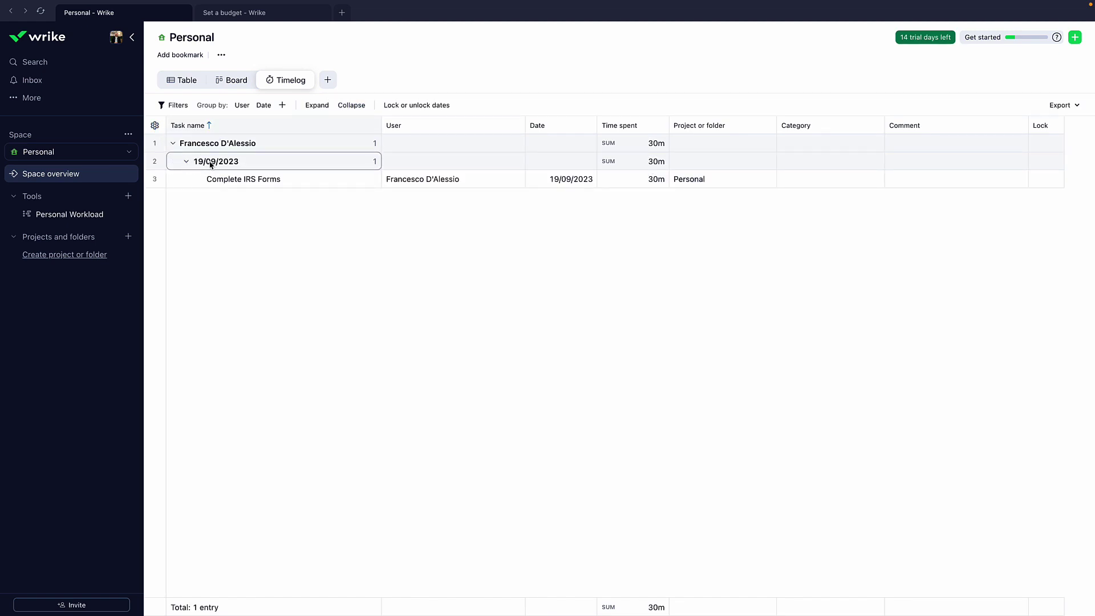
click(273, 103)
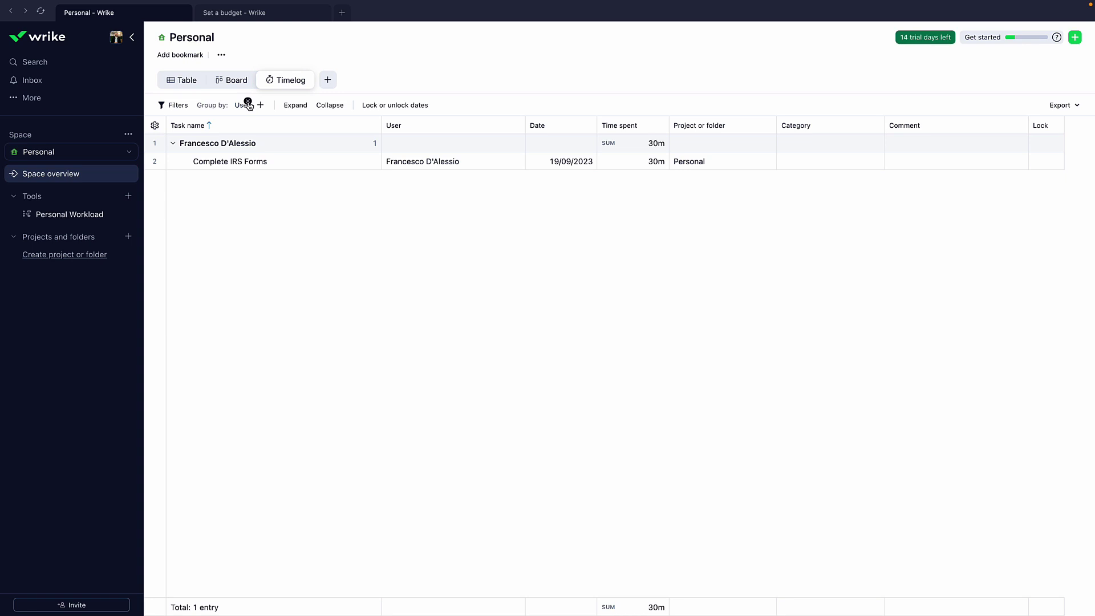
click(249, 105)
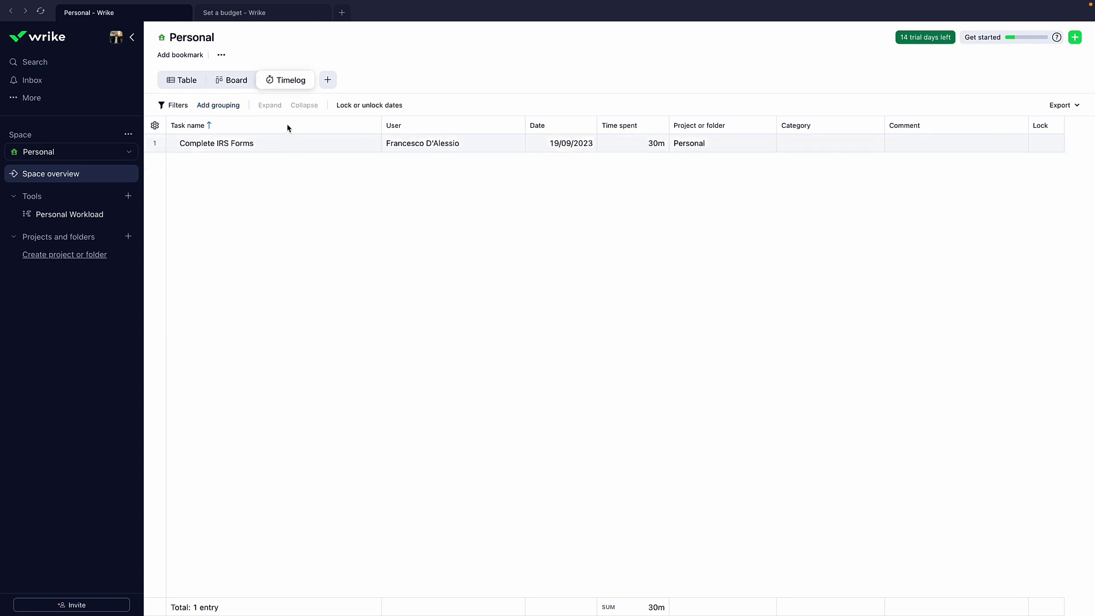
Lock logged time for 6 to 30 September
click(366, 106)
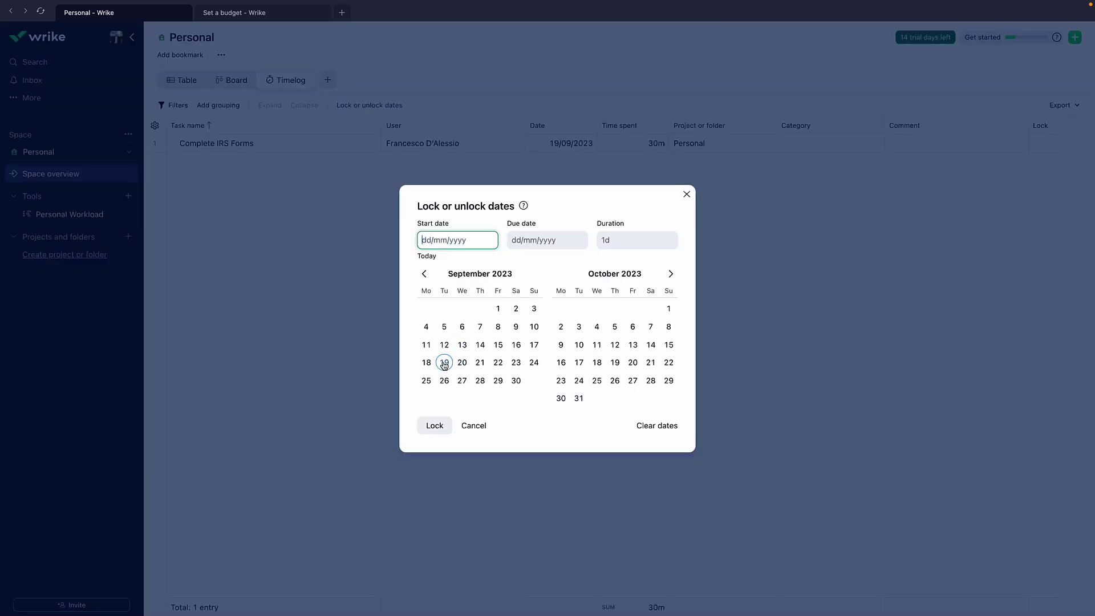
click(462, 326)
click(516, 381)
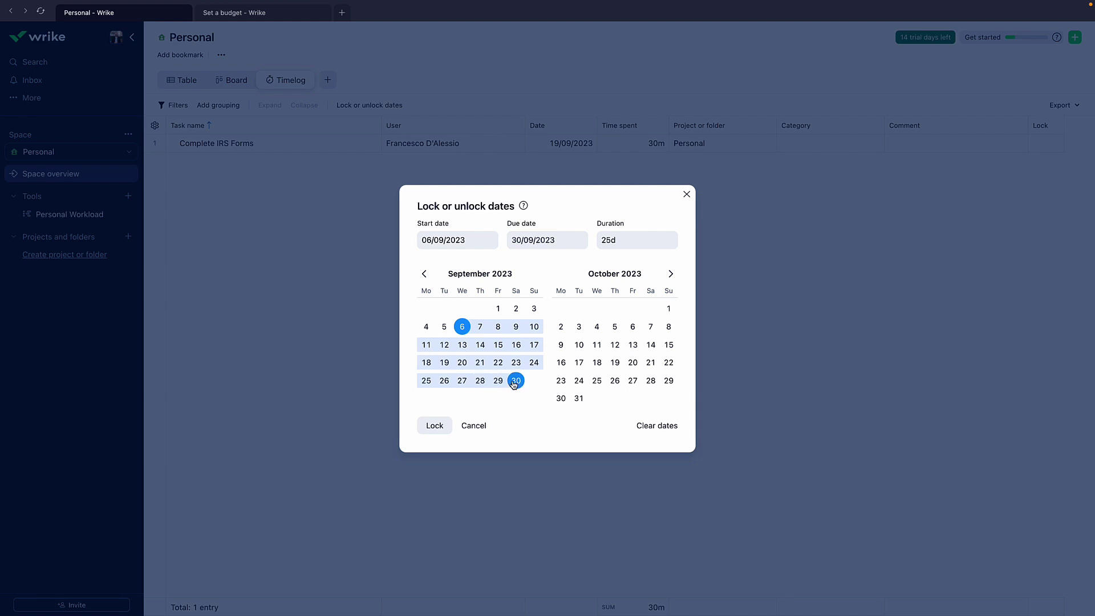
click(434, 426)
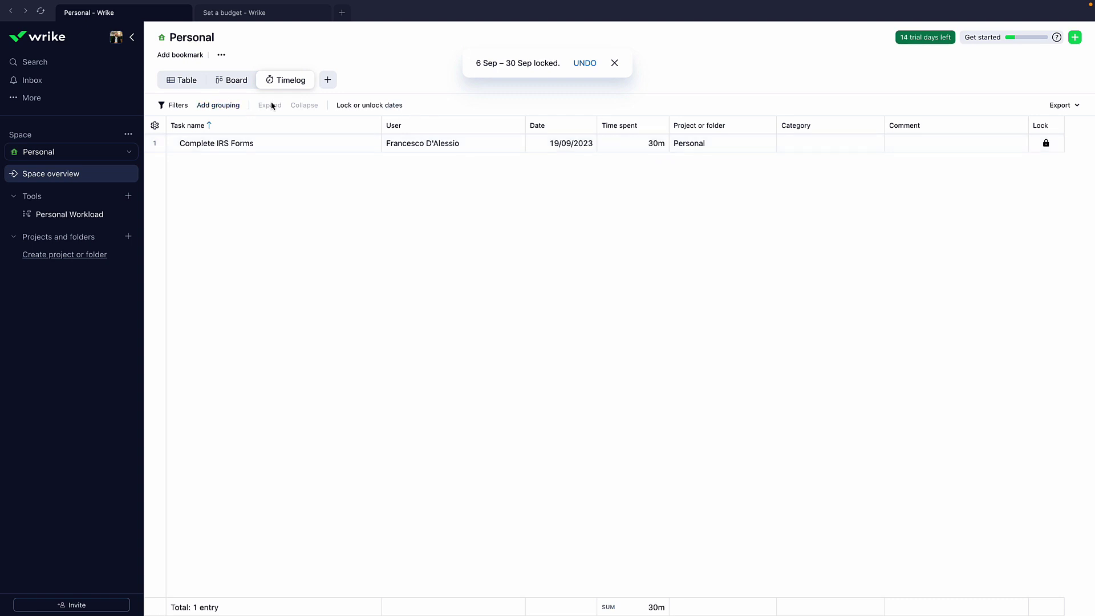
Switch the Personal space tasks from the timelog view to the status Board view
click(307, 79)
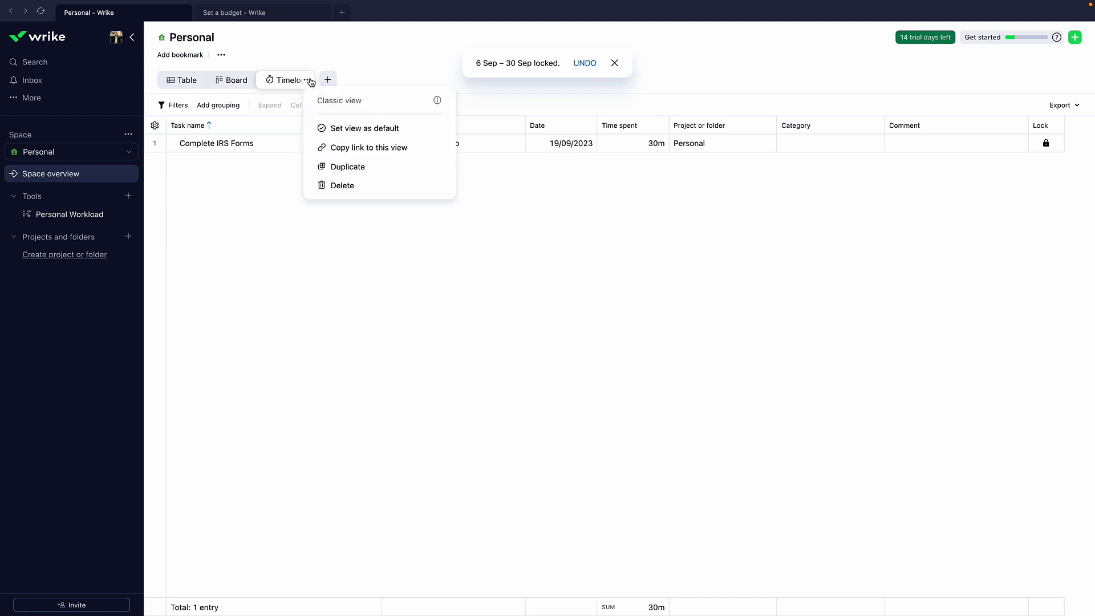
click(281, 186)
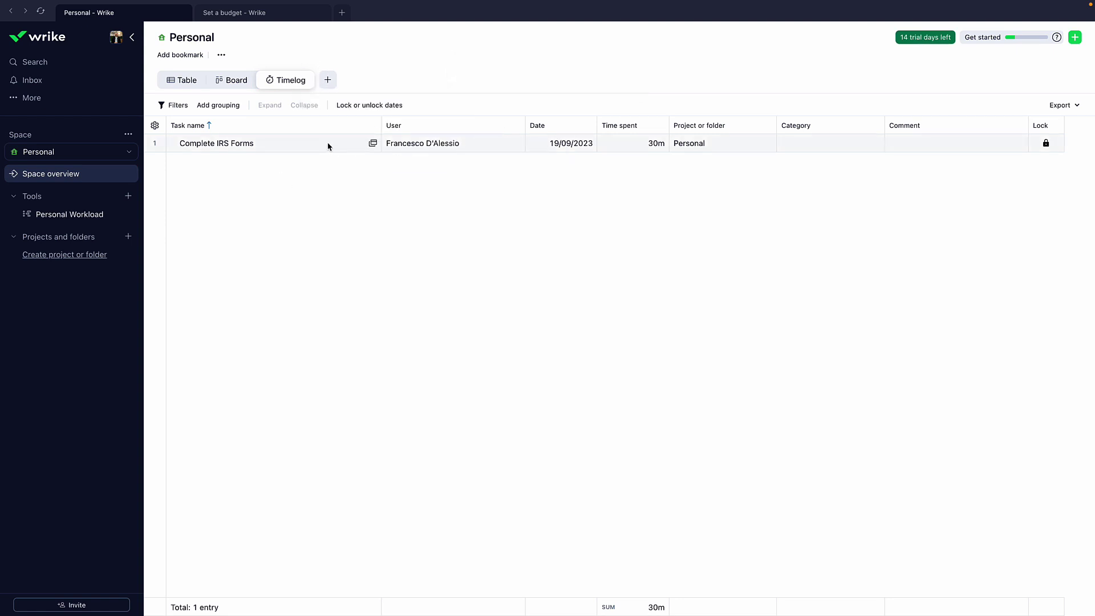
click(227, 80)
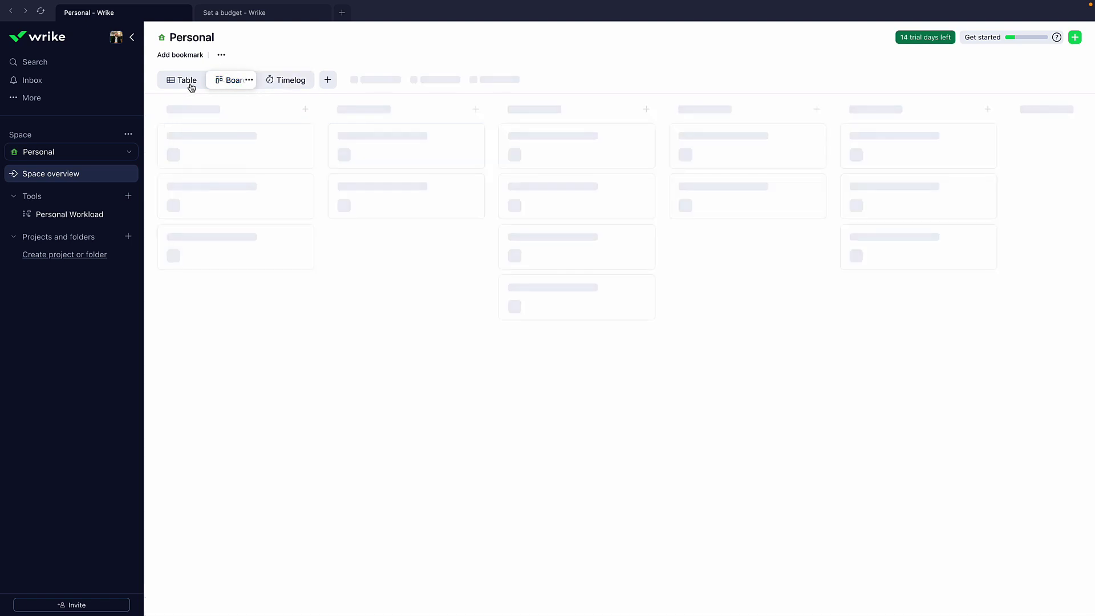
click(188, 83)
Review the Complete IRS Forms task details, then return to the Personal space table
click(231, 81)
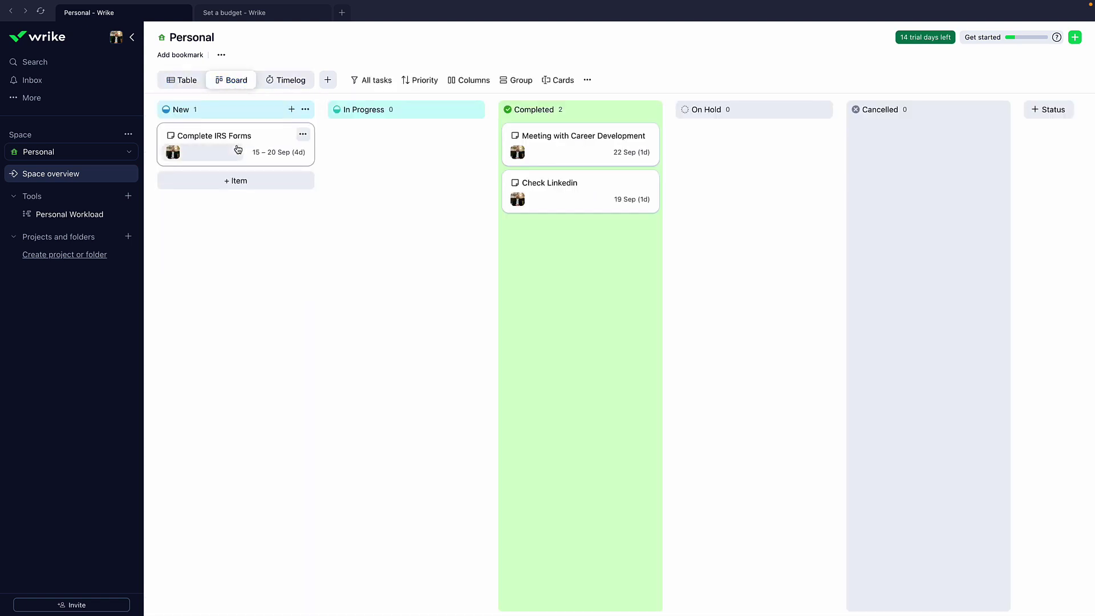
click(171, 151)
click(250, 134)
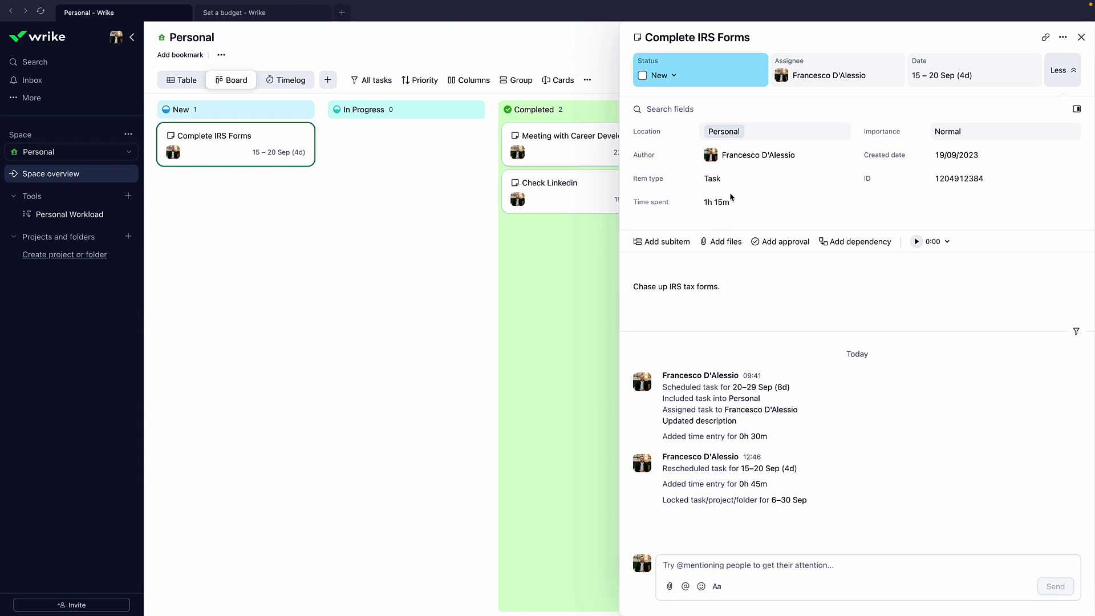
click(1082, 38)
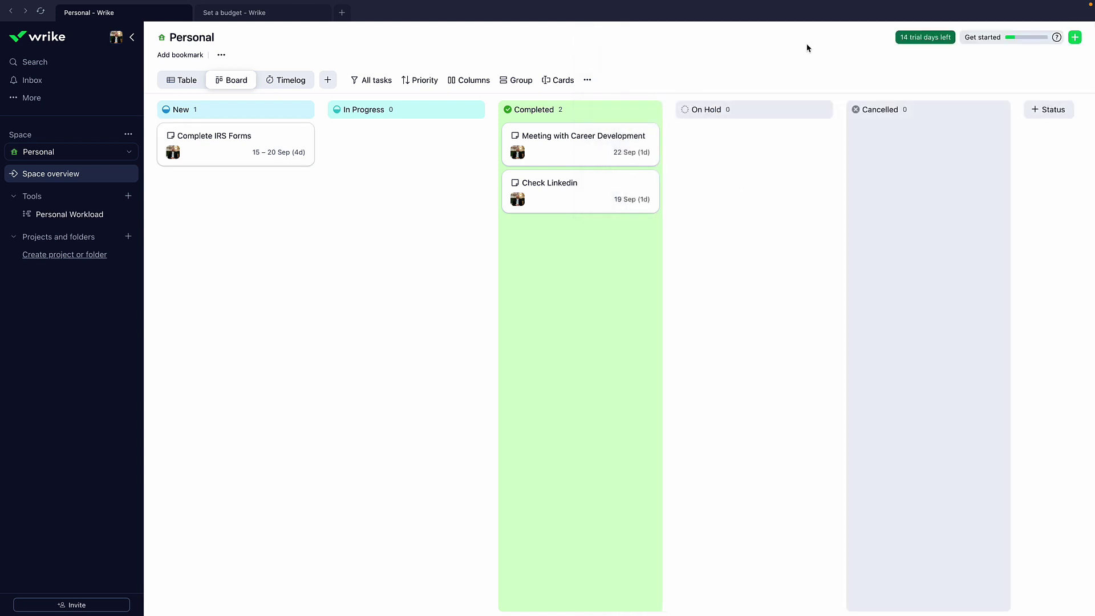
click(55, 179)
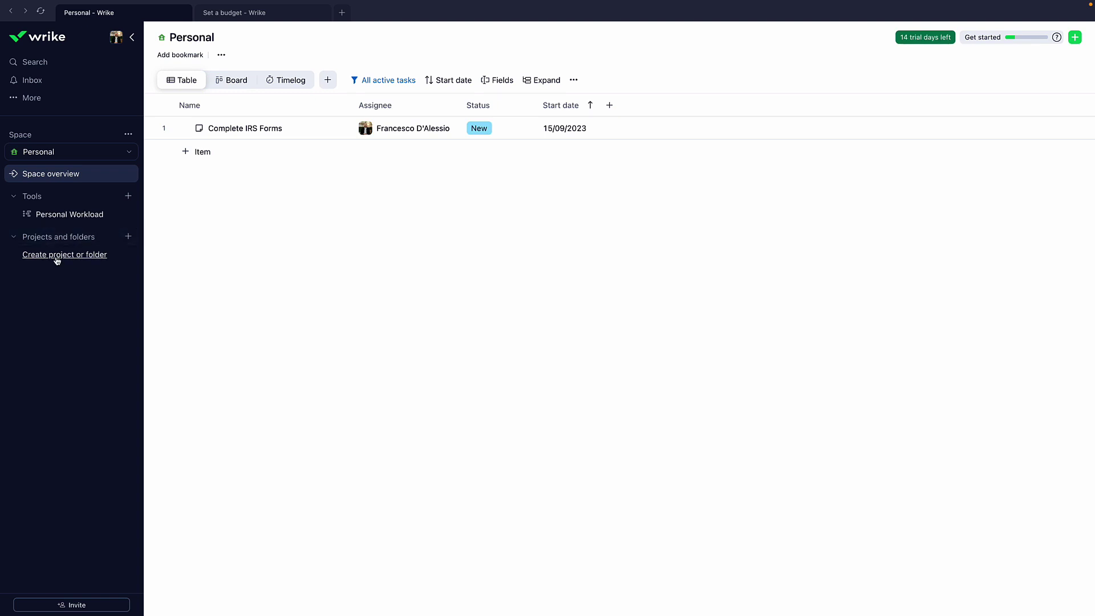
Preview the Flower Power workspace theme and close without saving it
click(118, 38)
click(191, 141)
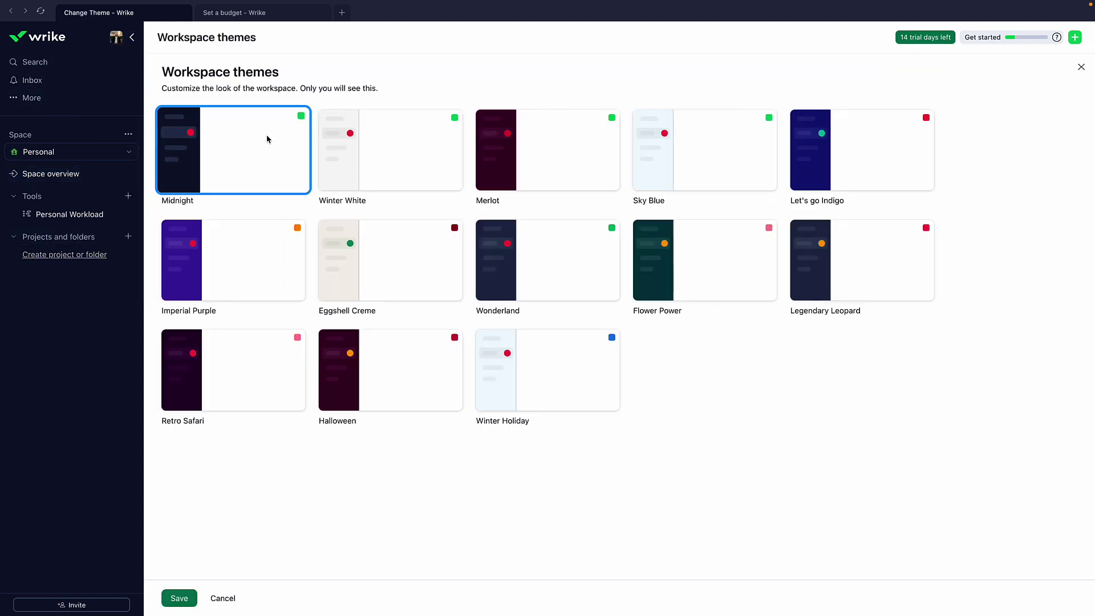
click(670, 267)
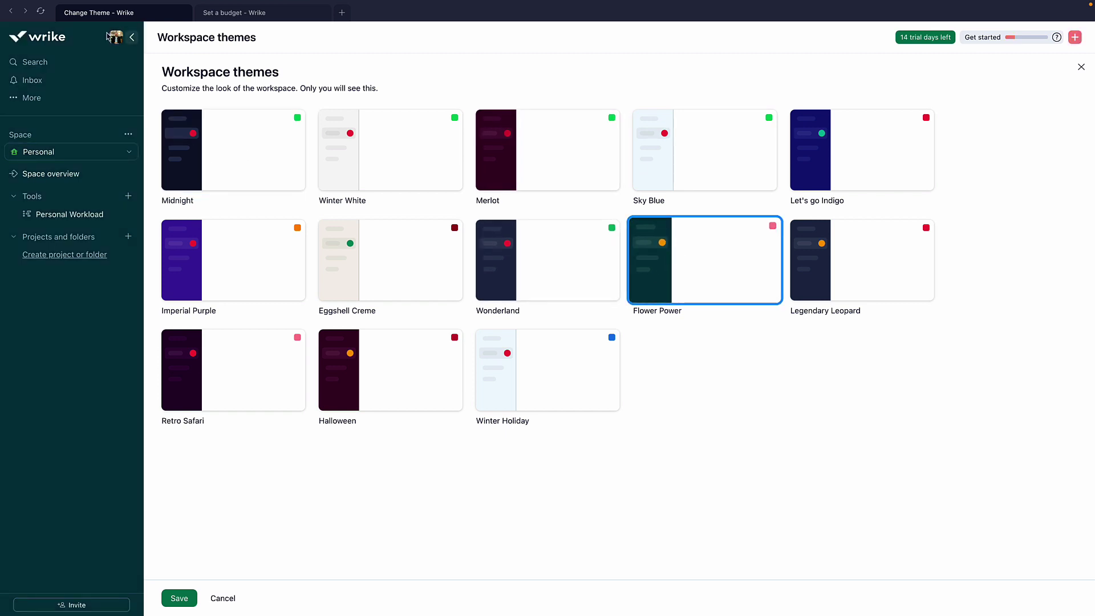
click(1082, 68)
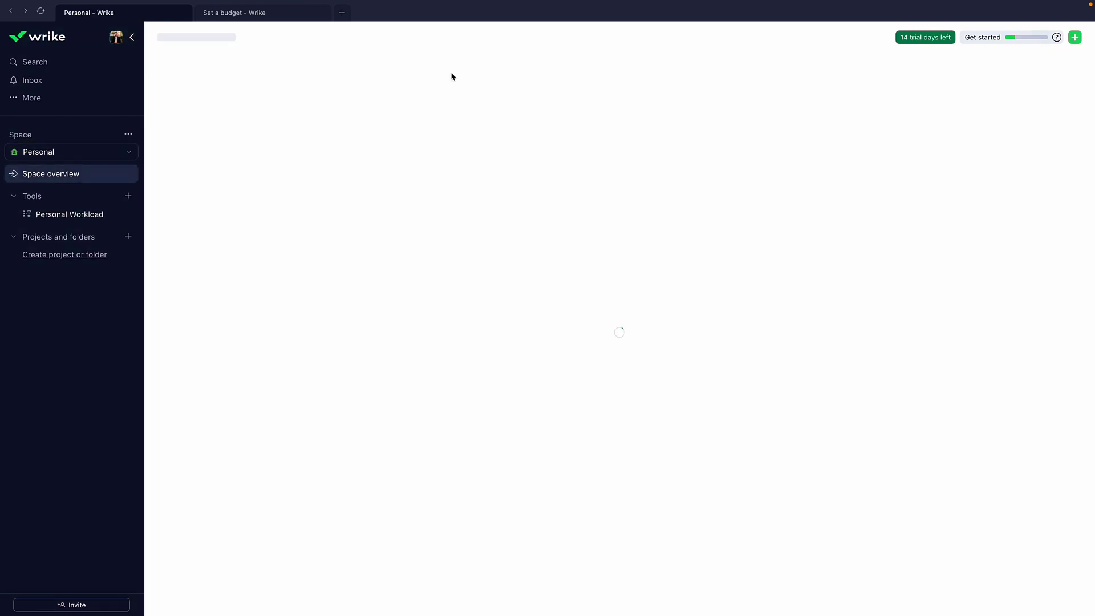
Open the empty Recycle bin from the account menu
click(116, 37)
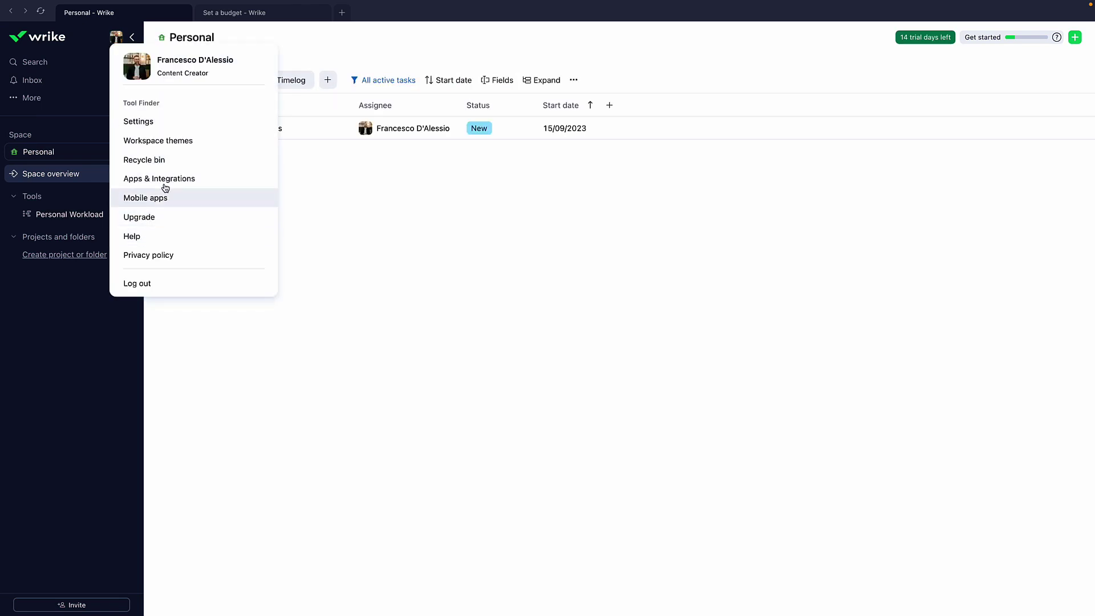
click(171, 161)
click(116, 38)
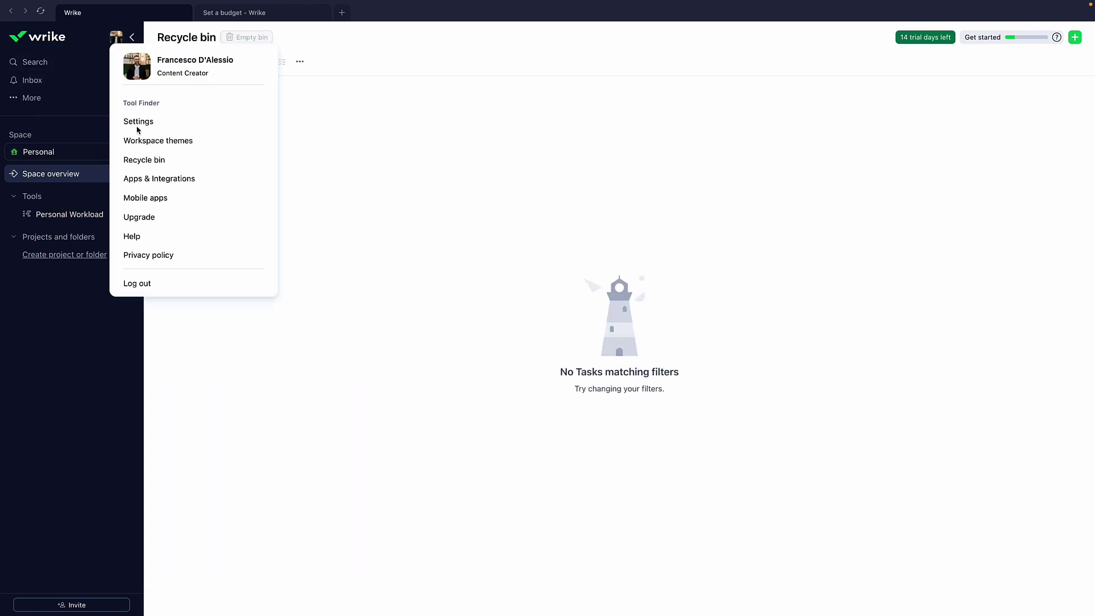
Browse the Apps & Integrations gallery and show the Wrike Integrate no-code automation tab
click(152, 179)
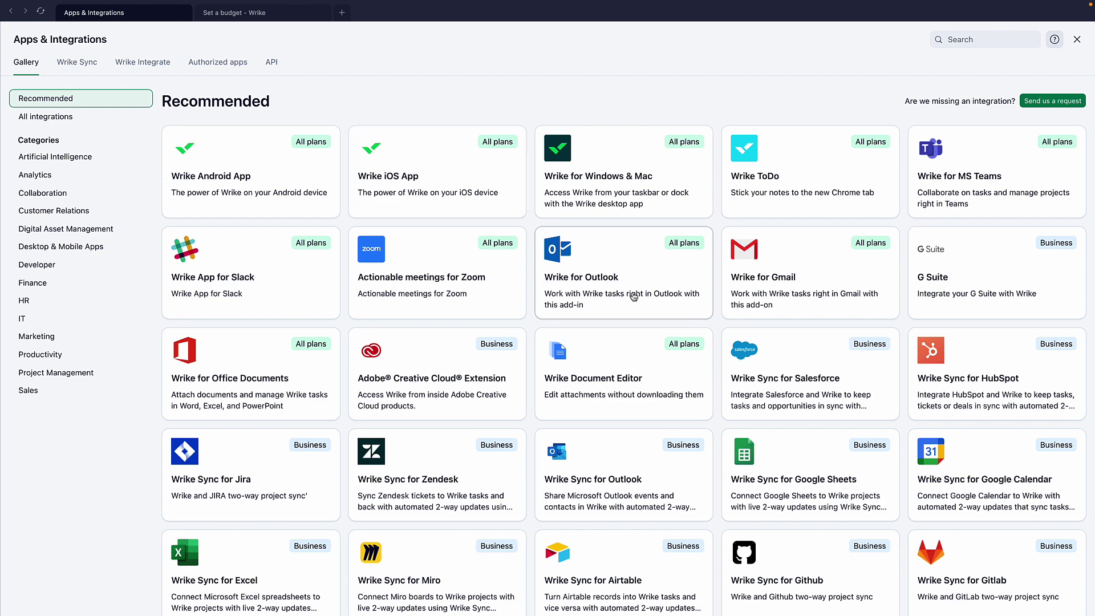
scroll(557, 280, down, 1)
scroll(557, 279, up, 1)
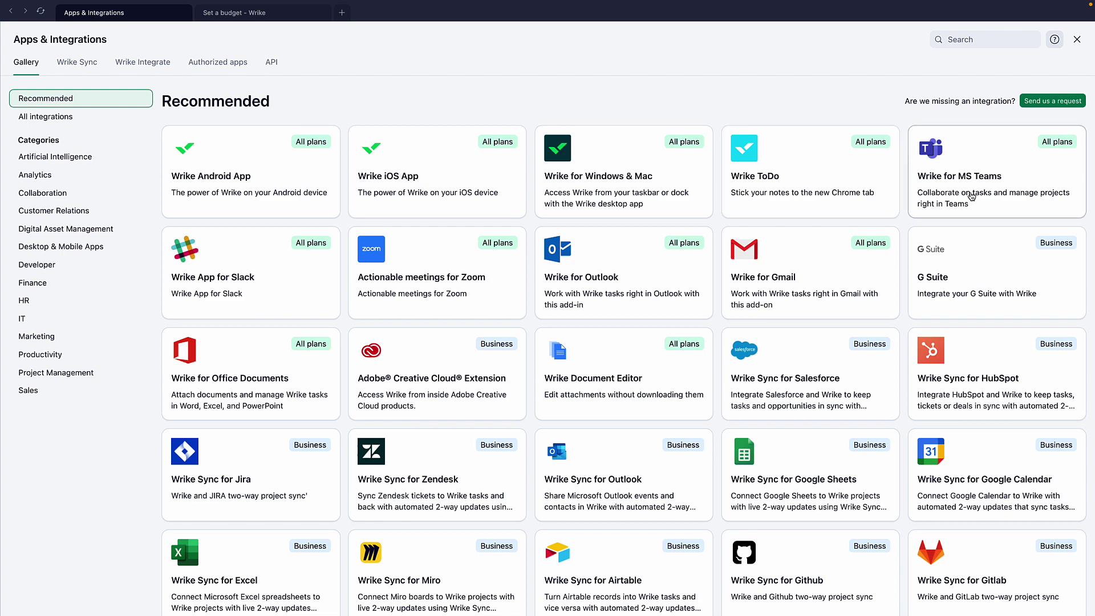
scroll(636, 276, down, 4)
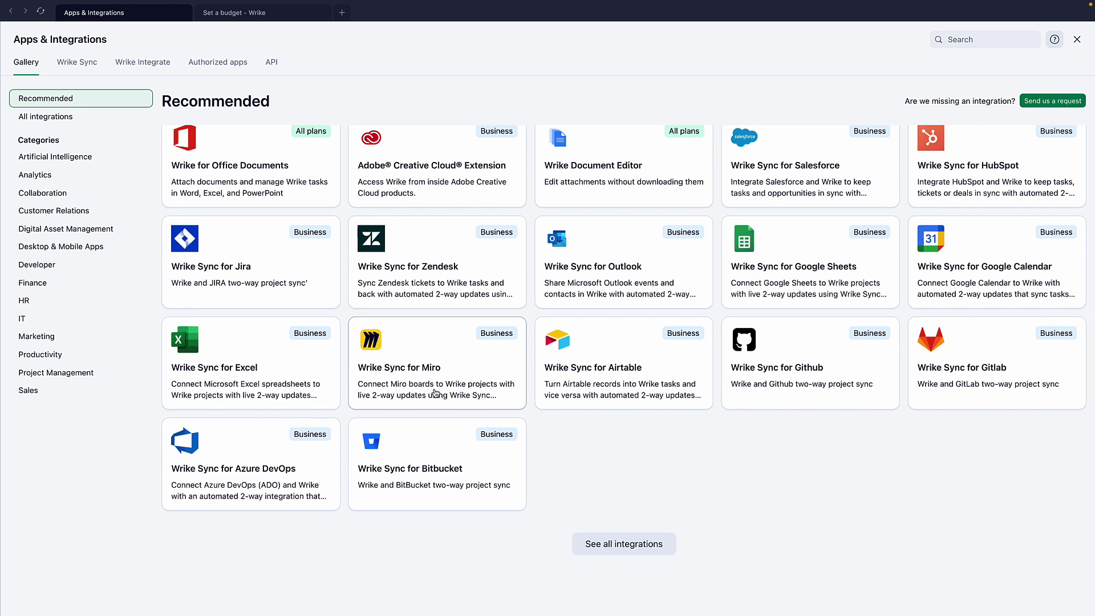
scroll(947, 285, up, 1)
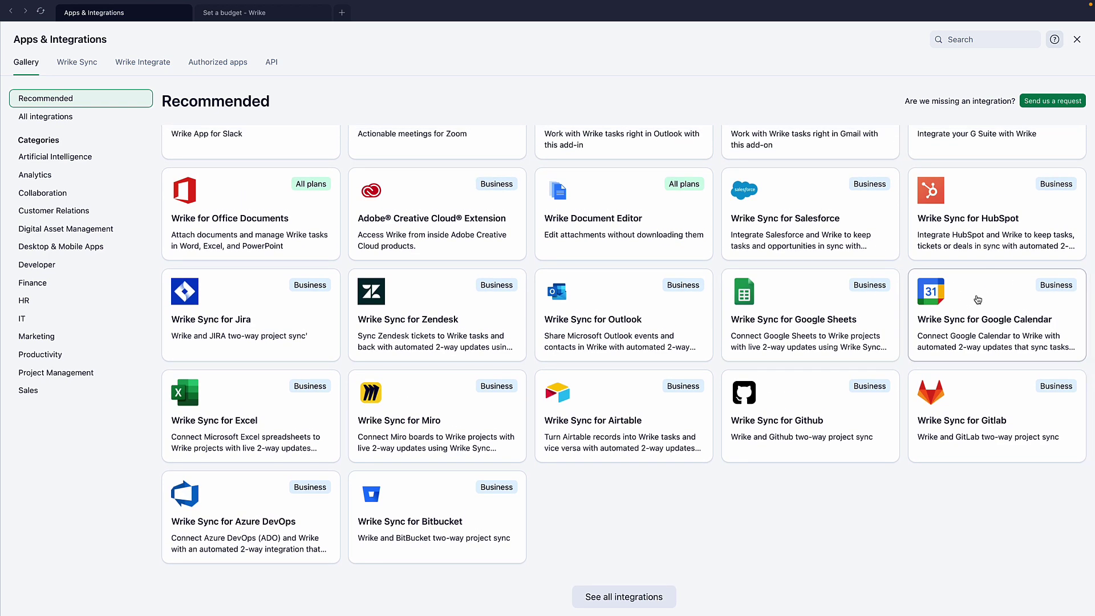
scroll(978, 300, up, 3)
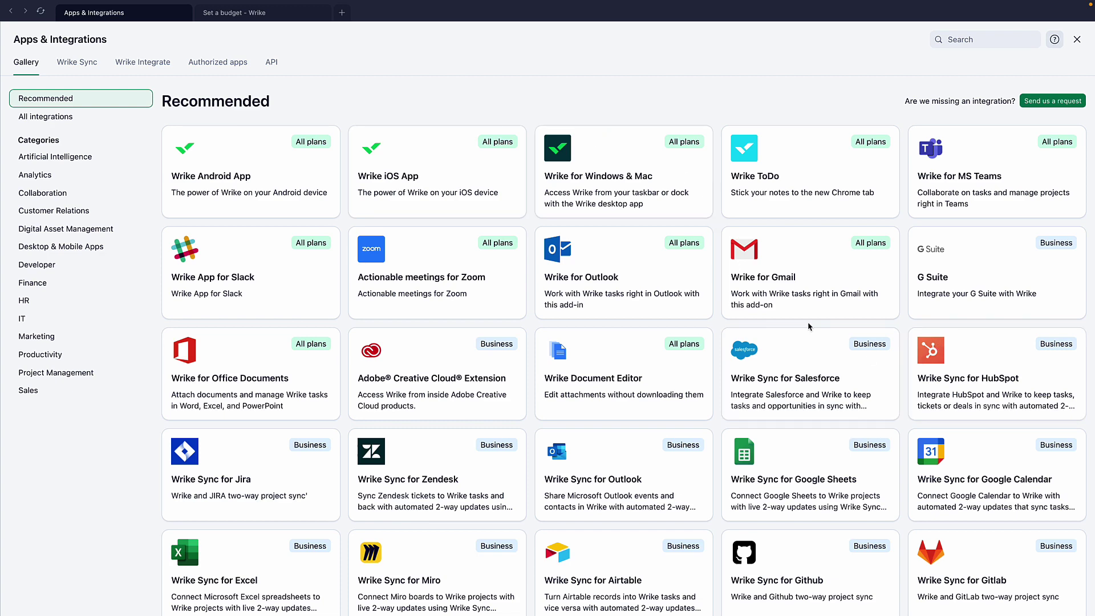
click(154, 64)
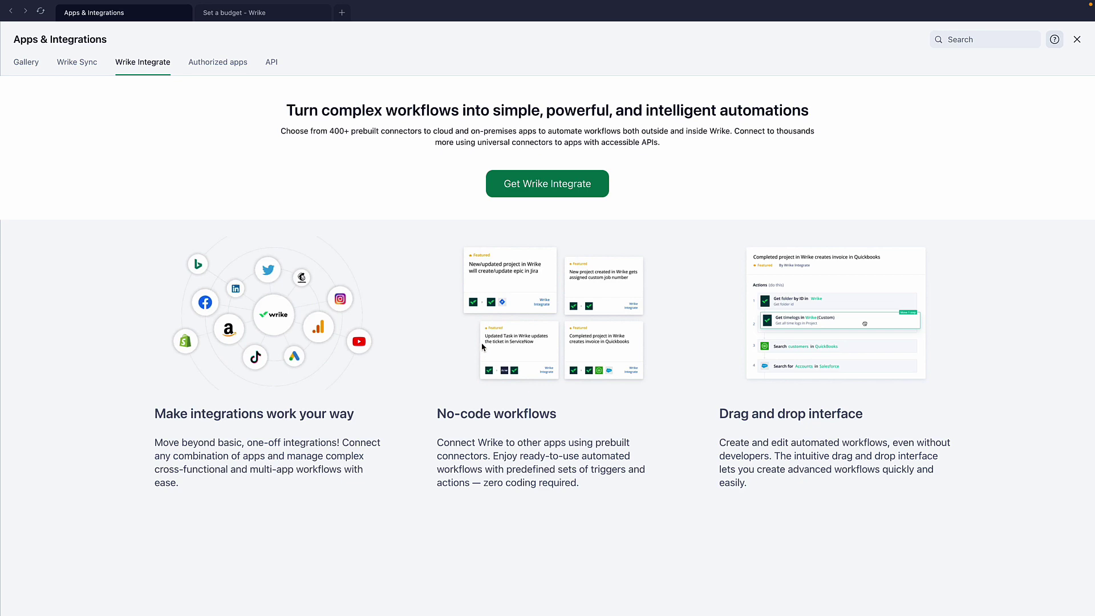
Look over the Wrike Integrate subscription add-on, then go back to the Inbox
click(546, 182)
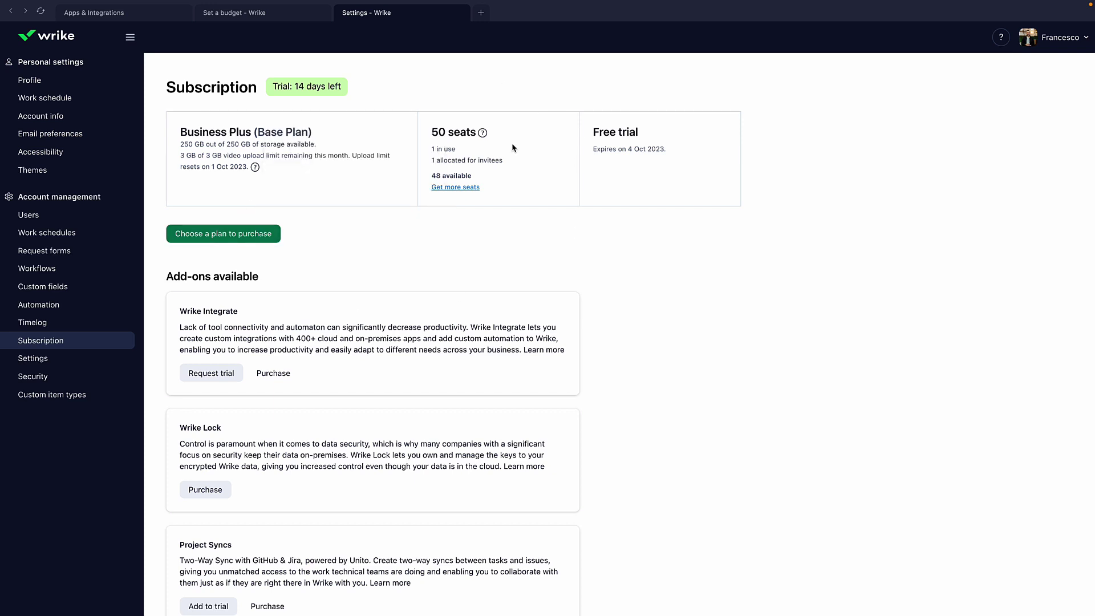
scroll(217, 274, down, 1)
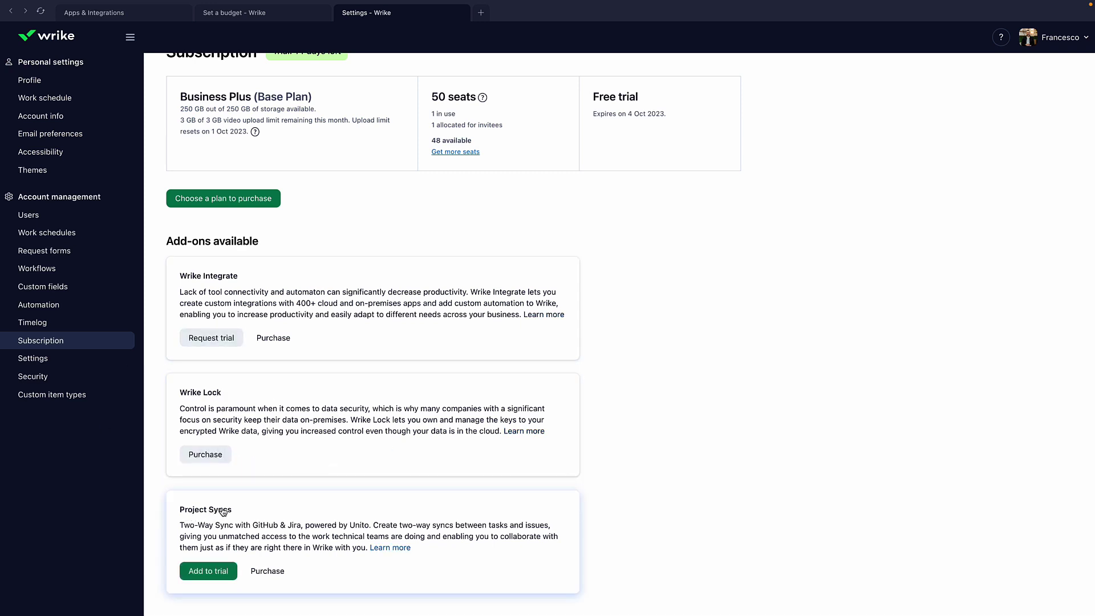
click(46, 36)
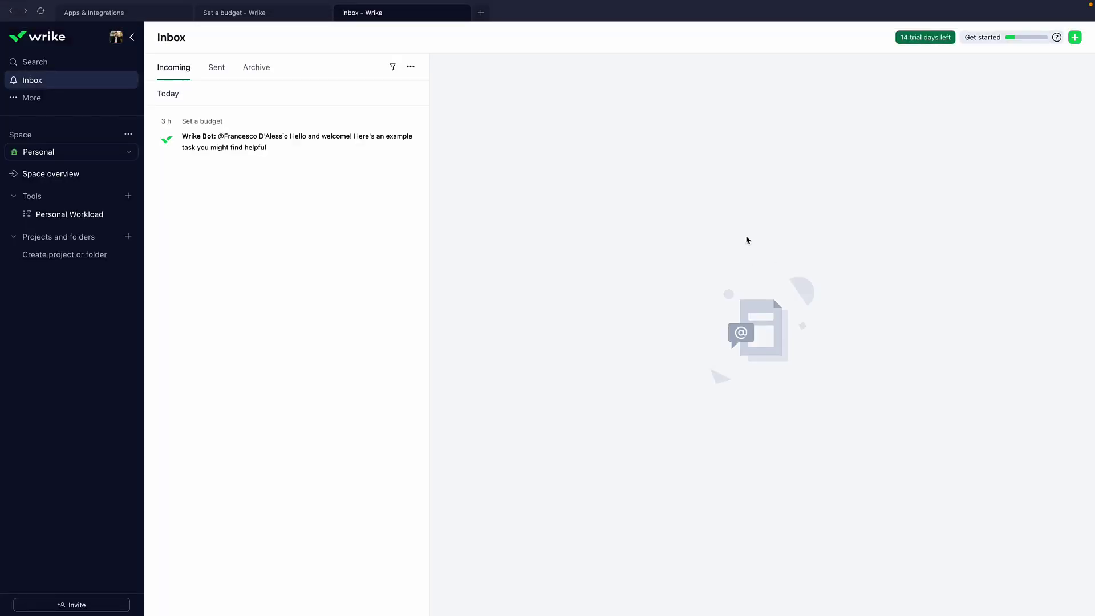
Open Calendars from the More menu and skip its intro to reach Welcome to Calendars
click(69, 64)
click(73, 78)
click(35, 98)
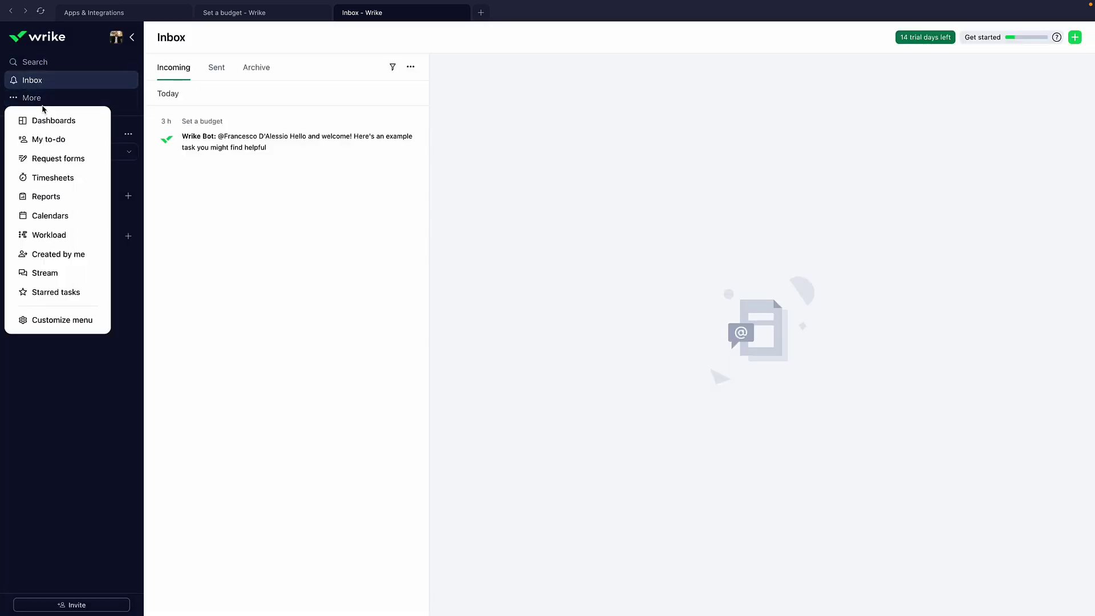
click(61, 217)
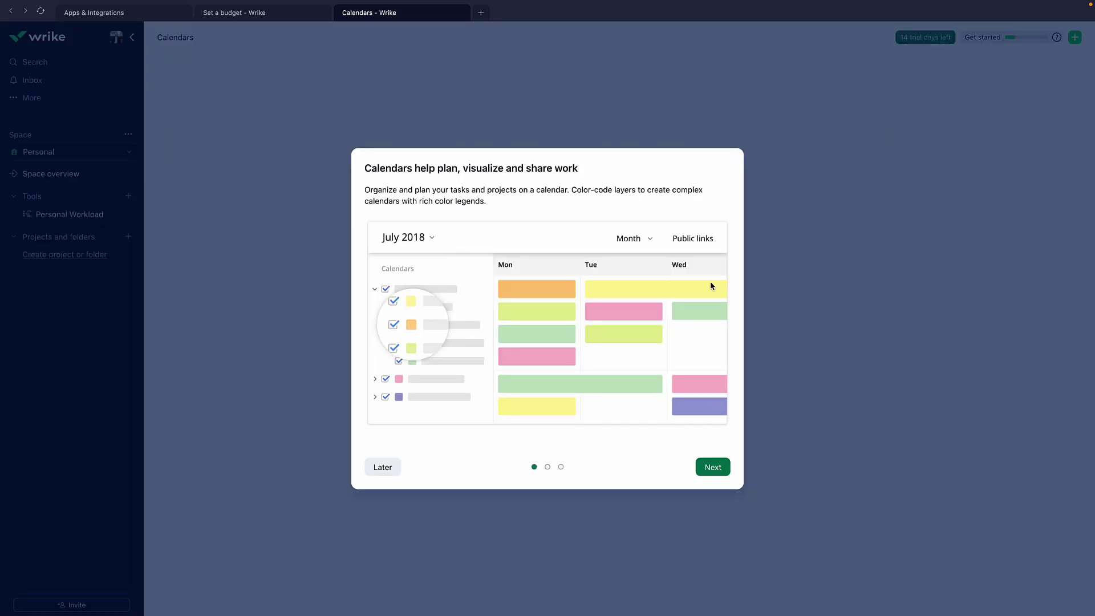
click(381, 466)
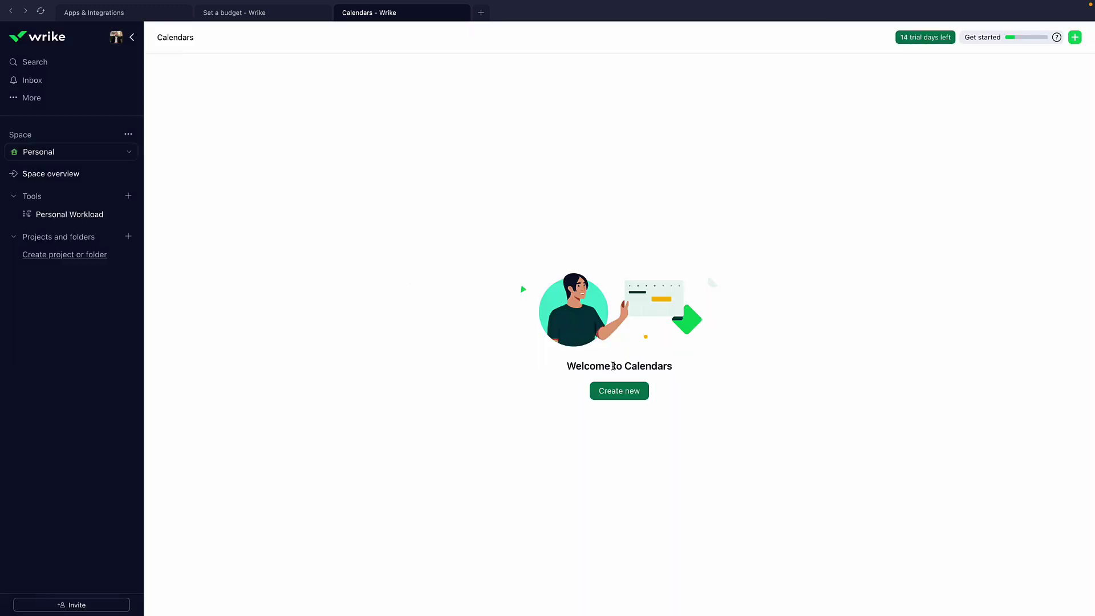
Move to the Marketing Team space and open its Workload Management chart
click(64, 151)
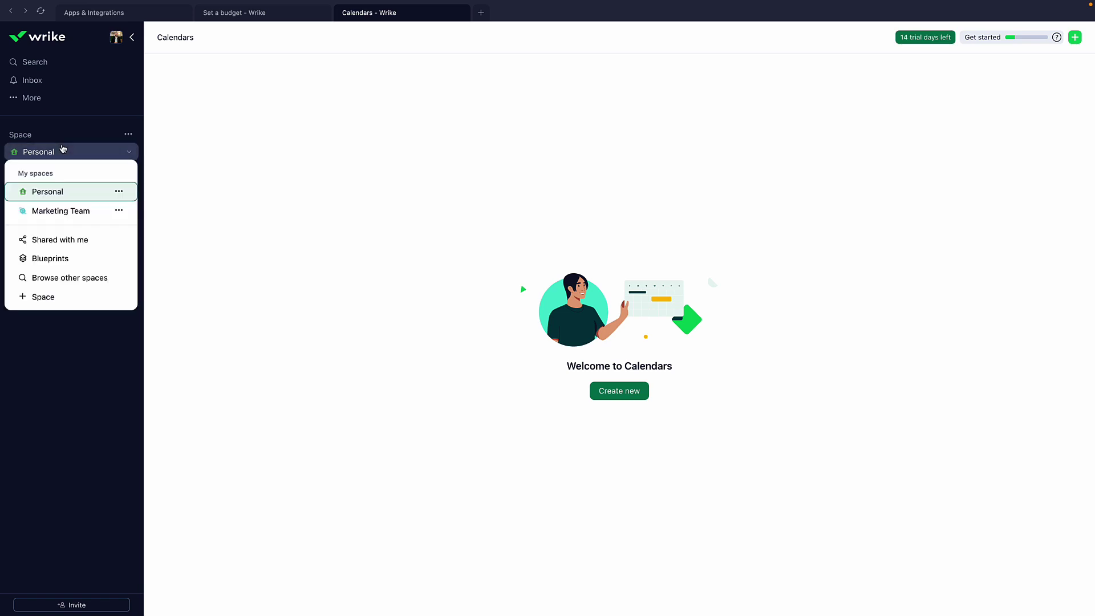
click(67, 209)
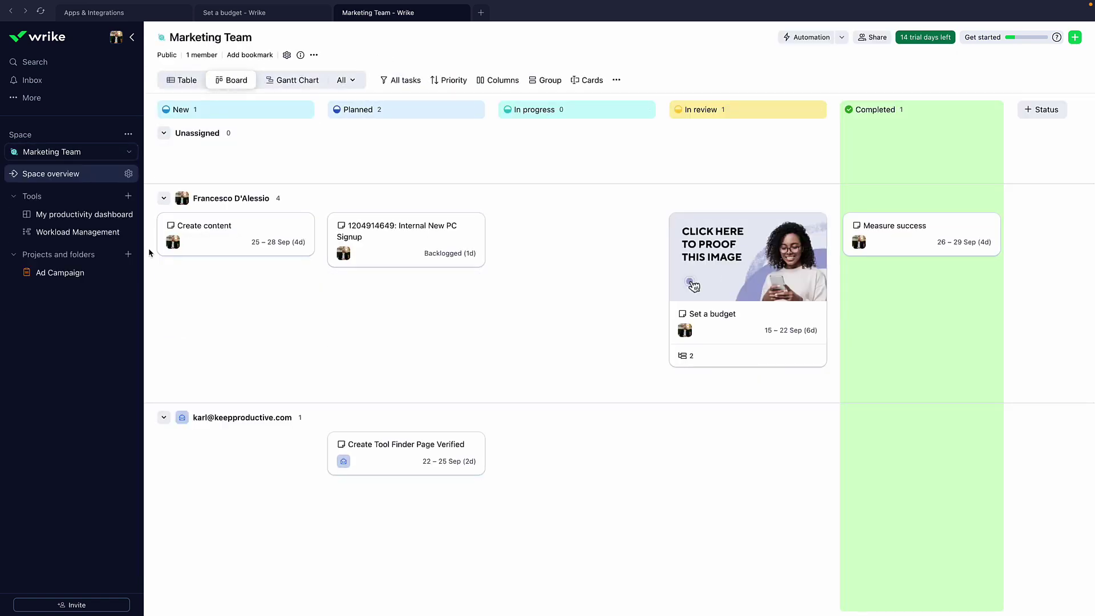
click(69, 237)
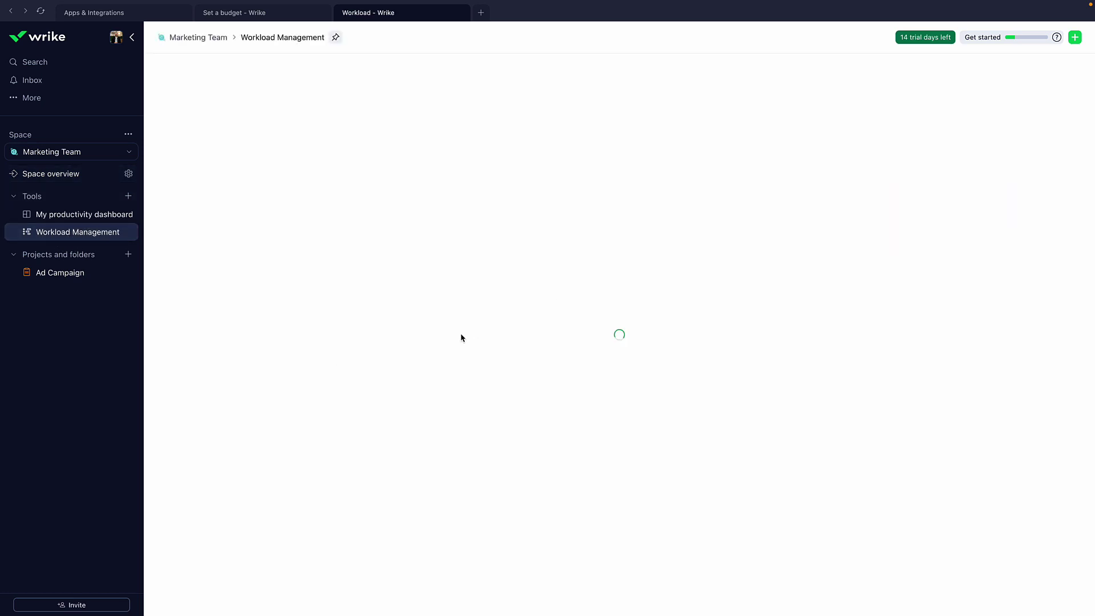